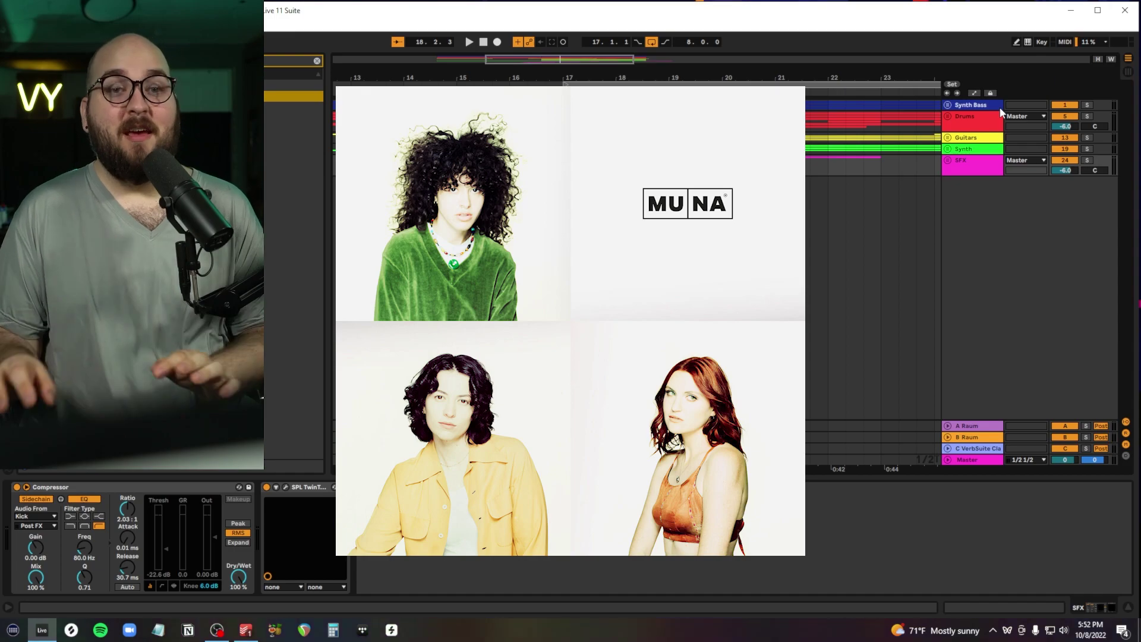
# Expand the track groups and select bars 17 to 21 on both Main Rhythm guitar tracks.
pyautogui.click(948, 105)
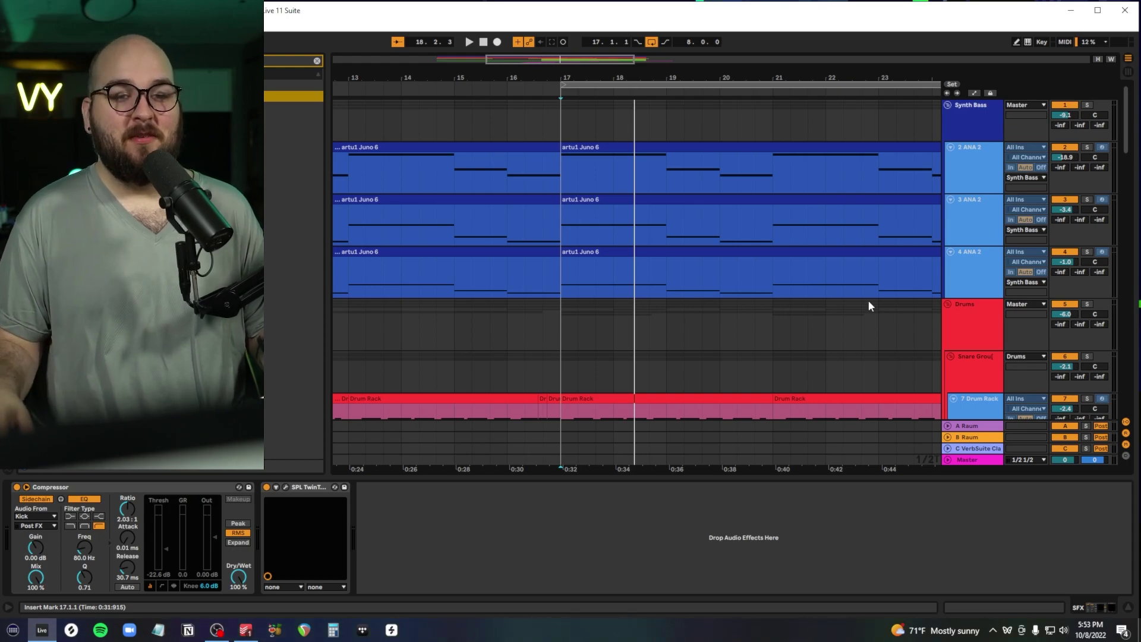
pyautogui.scroll(-5, 868, 301)
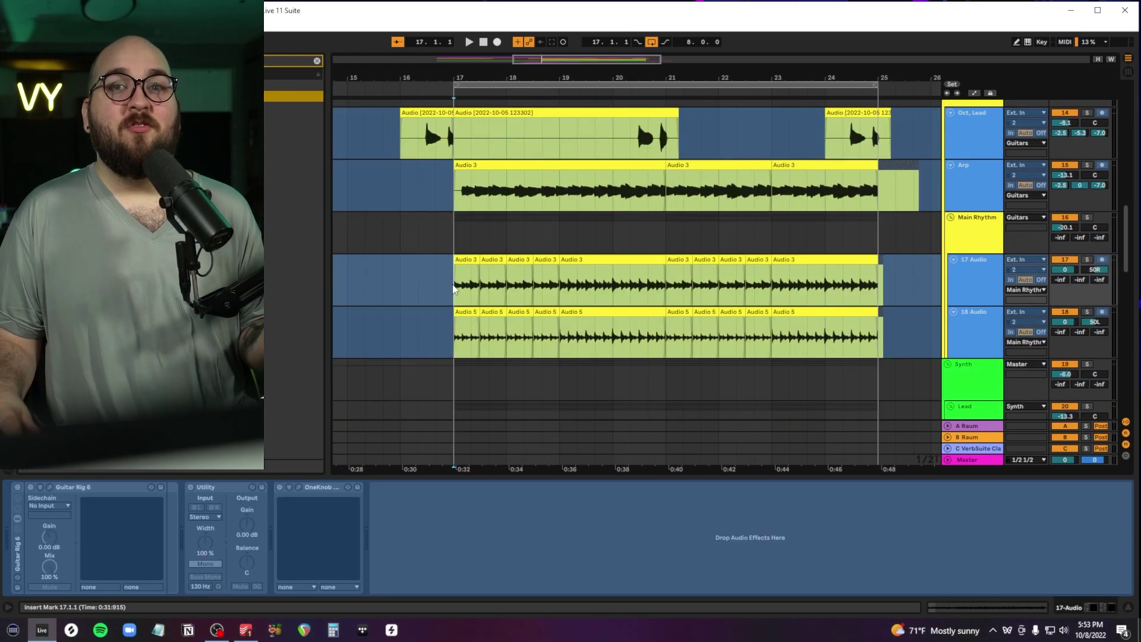
pyautogui.moveTo(454, 279); pyautogui.dragTo(668, 352)
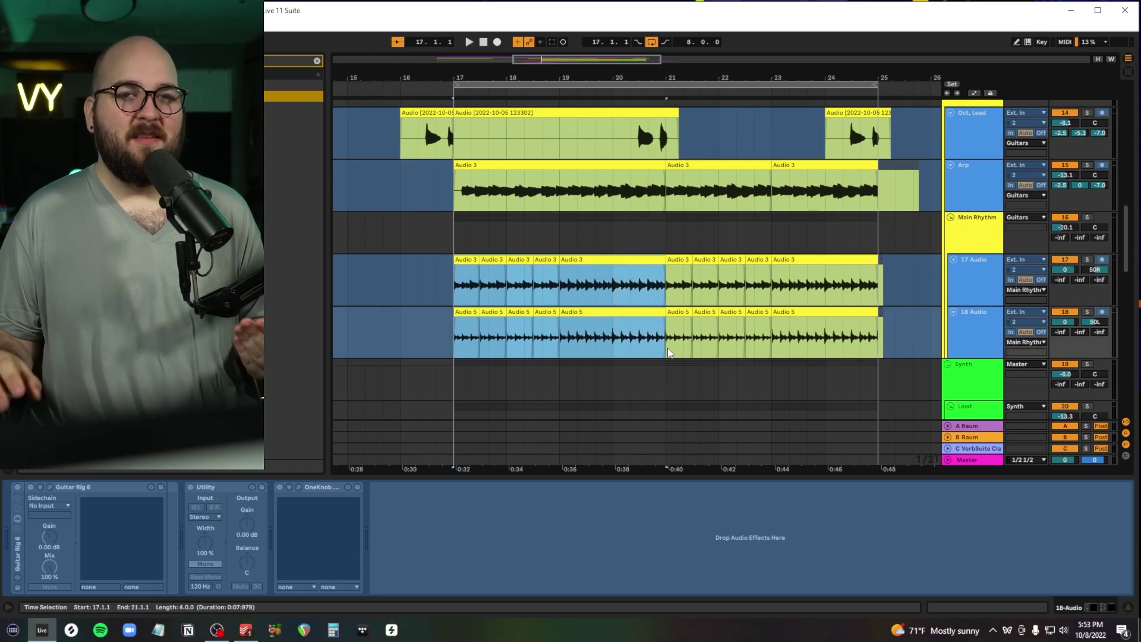
pyautogui.scroll(10, 668, 352)
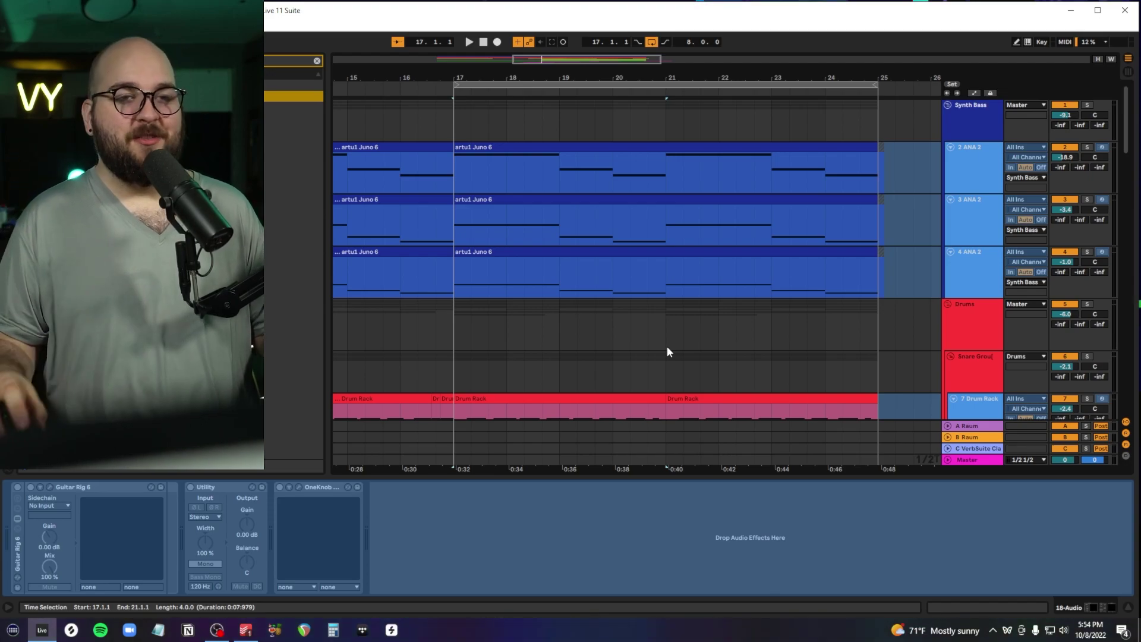
# Look through the whole arrangement around bars 13 to 24, from the bass and drum tracks down to the synths and SFX.
pyautogui.hscroll(1, 567, 149)
pyautogui.hscroll(-5, 691, 244)
pyautogui.scroll(-10, 782, 237)
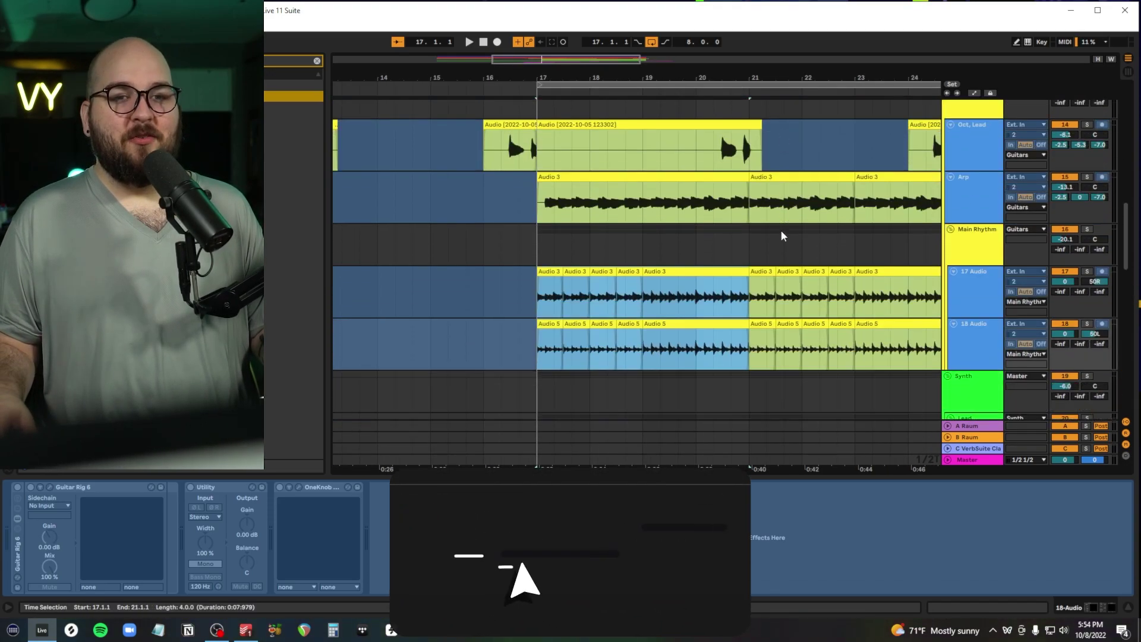
pyautogui.click(782, 233)
pyautogui.scroll(-12, 780, 234)
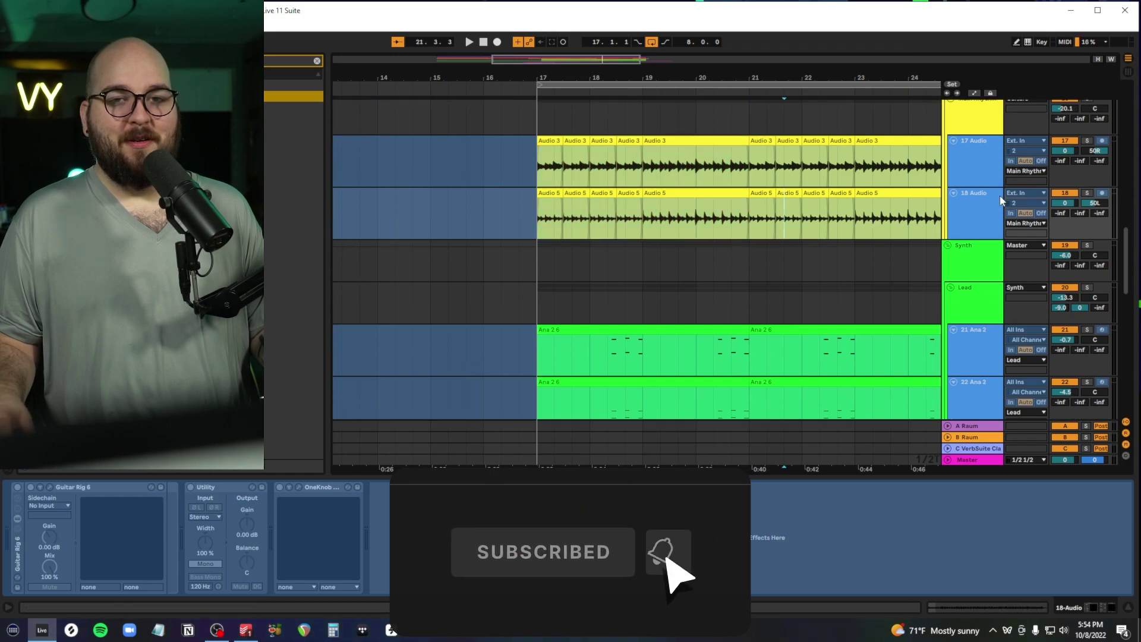
pyautogui.scroll(5, 740, 277)
pyautogui.click(774, 281)
pyautogui.scroll(8, 774, 282)
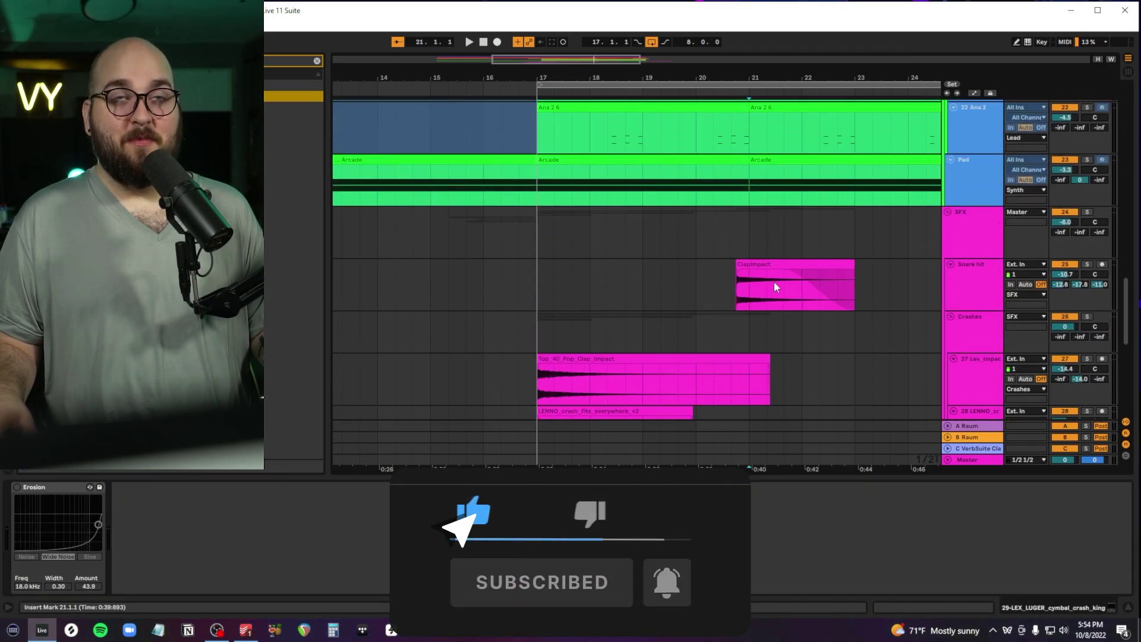
pyautogui.scroll(10, 774, 281)
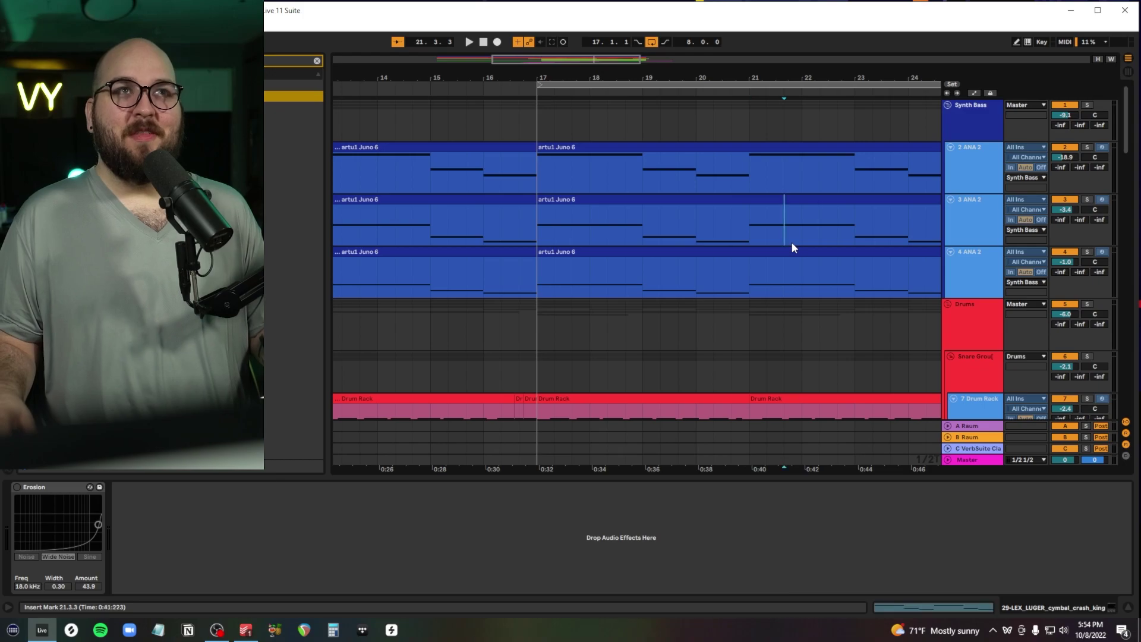
# Examine the Synth Bass clips from bar 17 to 25 and the device chains of the 3 ANA 2 and 4 ANA 2 tracks.
pyautogui.click(792, 243)
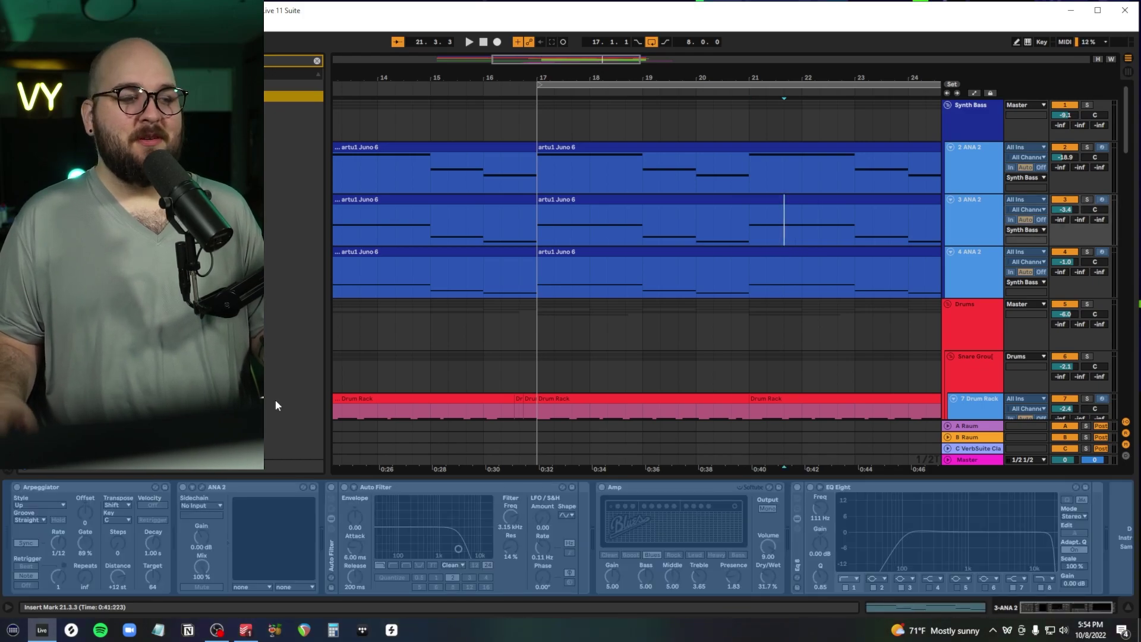
pyautogui.hscroll(-2, 674, 225)
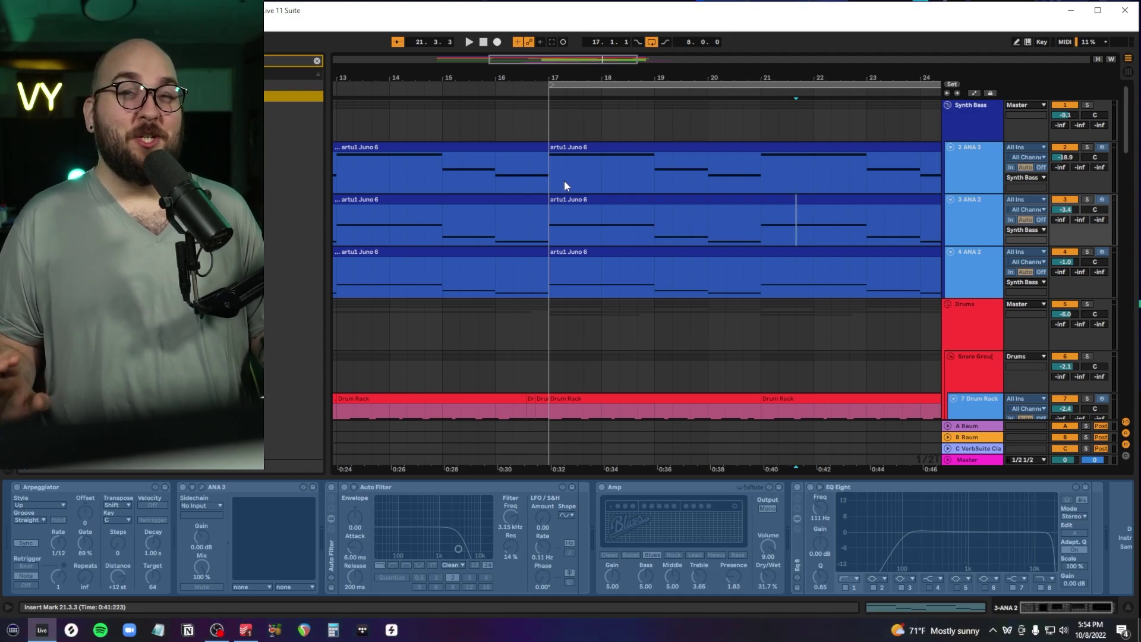
pyautogui.moveTo(565, 180); pyautogui.dragTo(878, 296)
pyautogui.click(801, 263)
pyautogui.hscroll(5, 834, 244)
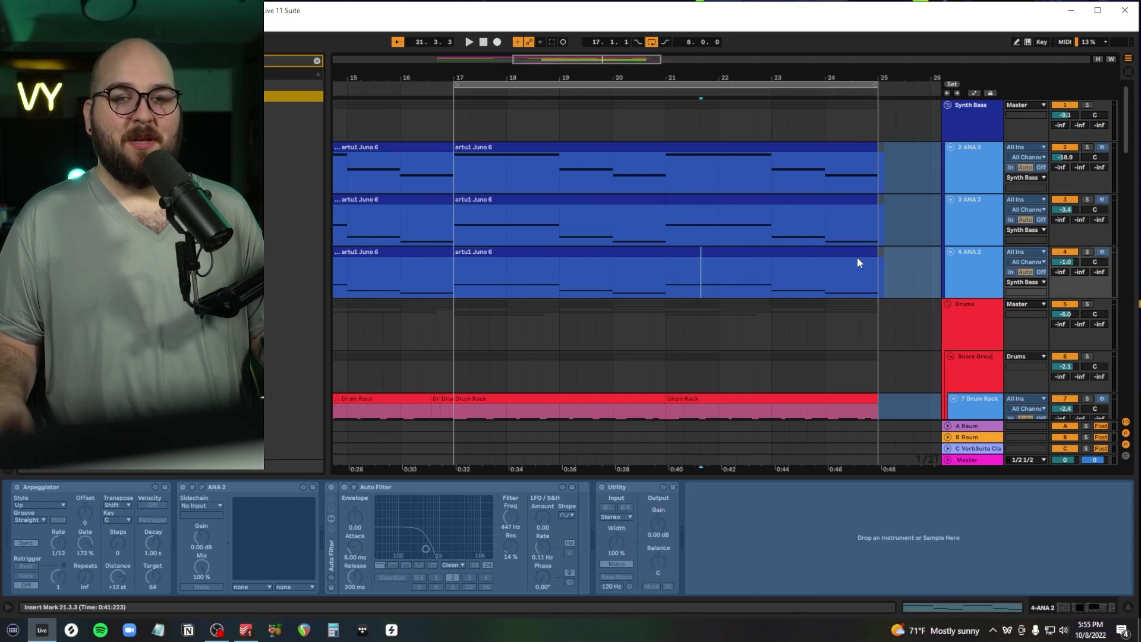
# Collapse every track group except Synth Bass, and play the Synth Bass group soloed from bar 9.
pyautogui.click(947, 304)
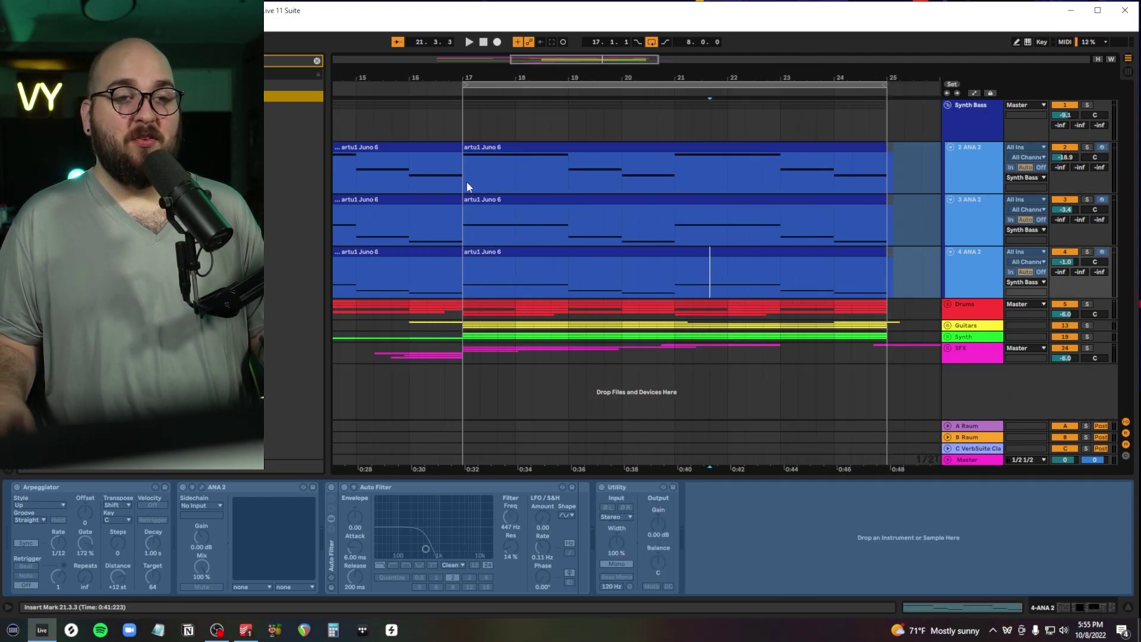
pyautogui.hscroll(-10, 466, 182)
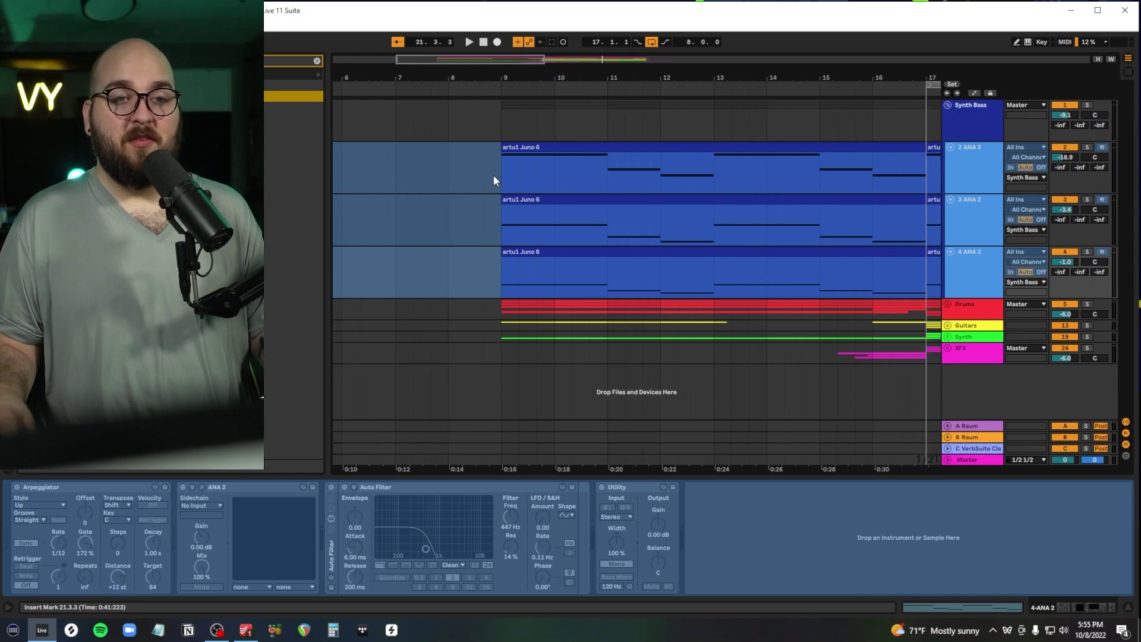
pyautogui.click(493, 178)
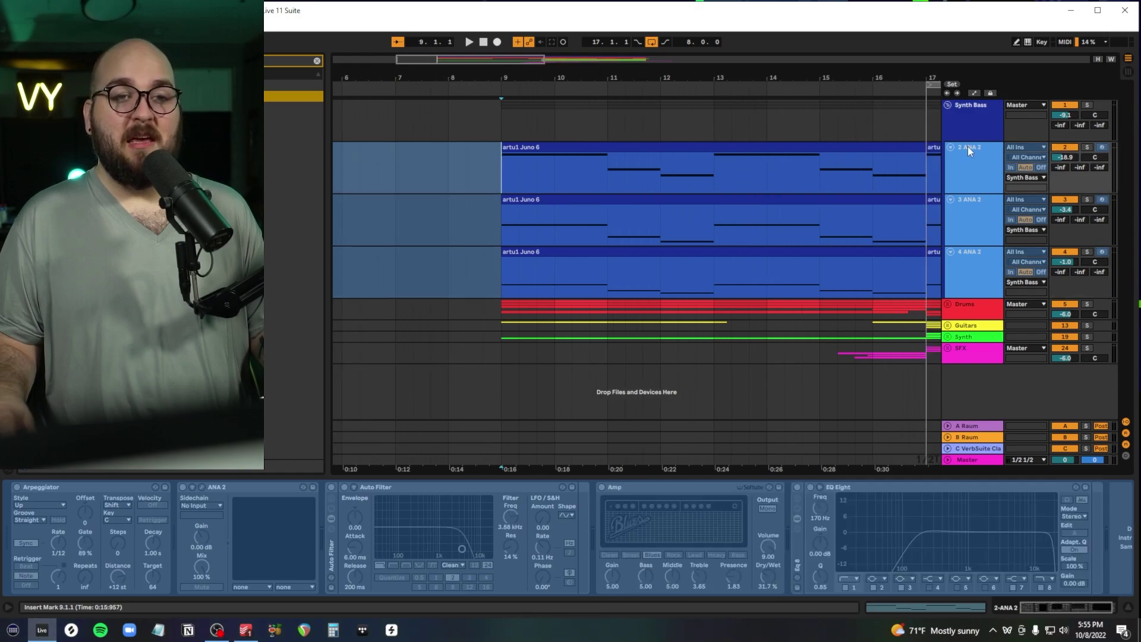
pyautogui.click(1086, 106)
pyautogui.press('space')
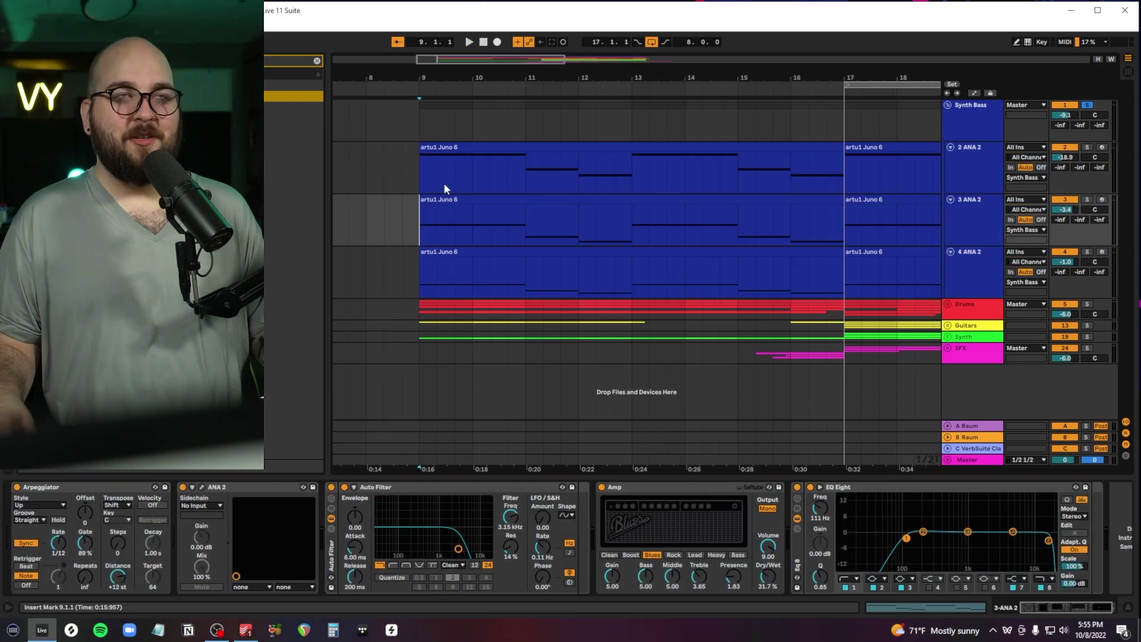
# Review the synth patch in the ANA 2 instrument on the 3 ANA 2 track and close its window.
pyautogui.click(384, 178)
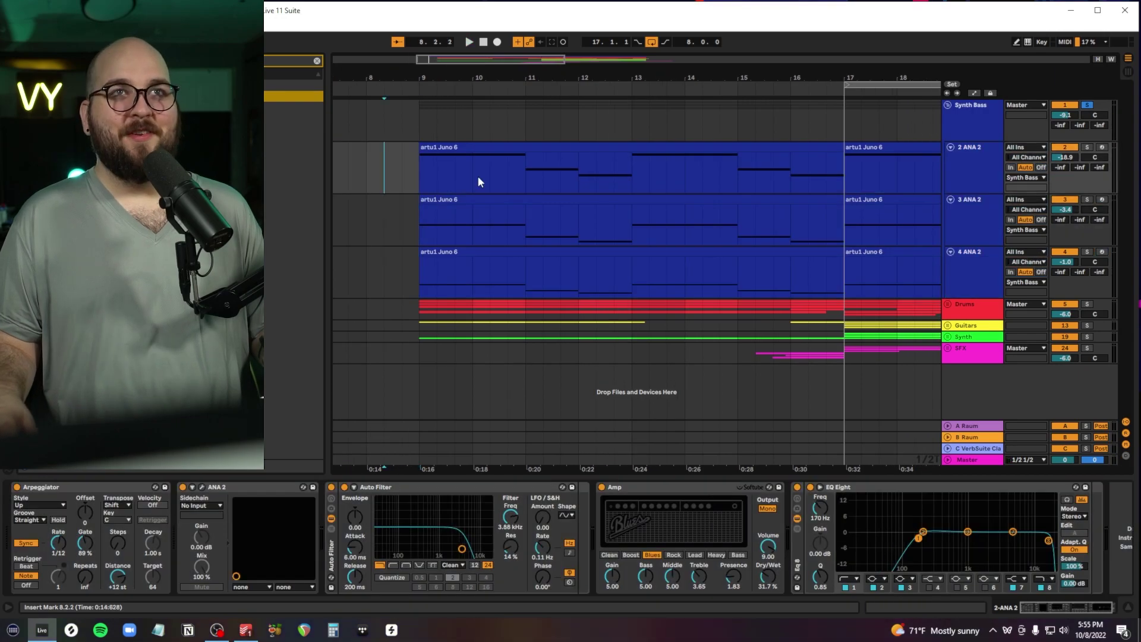
pyautogui.click(976, 212)
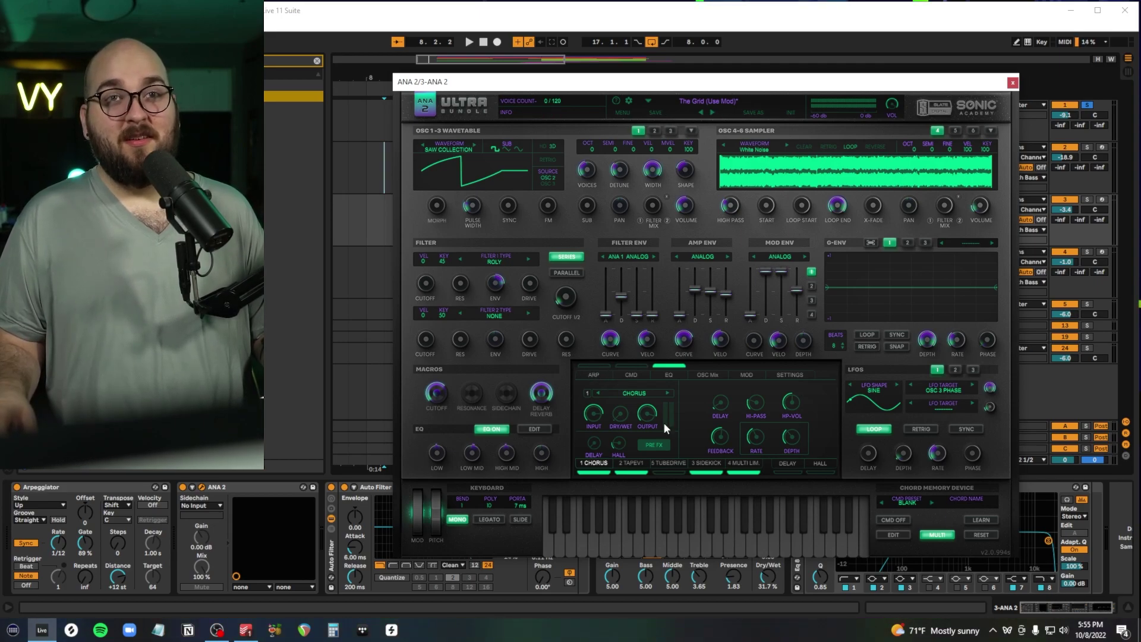
pyautogui.click(1013, 83)
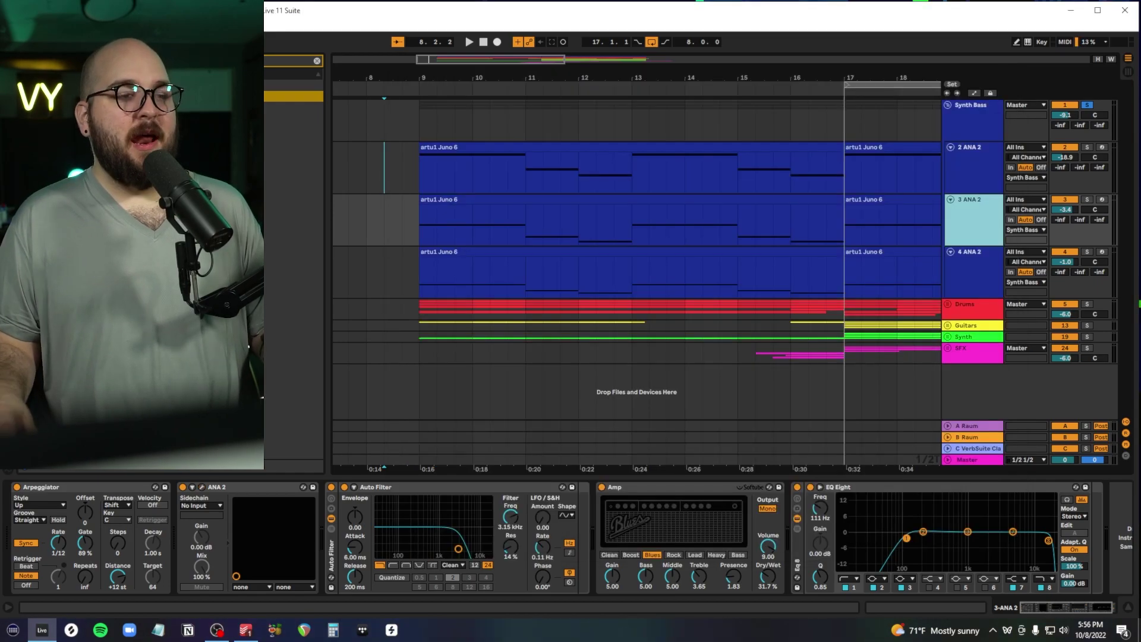
# Examine the Arpeggiator on 3 ANA 2 and the notes of its clip from bar 9 to bar 17.
pyautogui.click(87, 491)
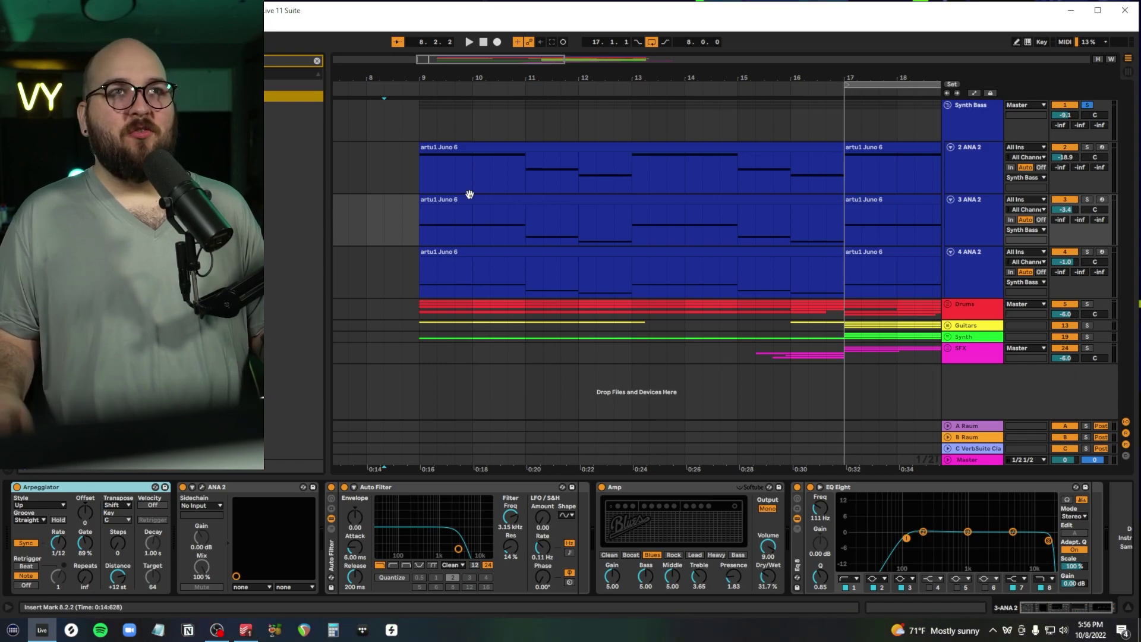
pyautogui.moveTo(416, 225); pyautogui.dragTo(844, 232)
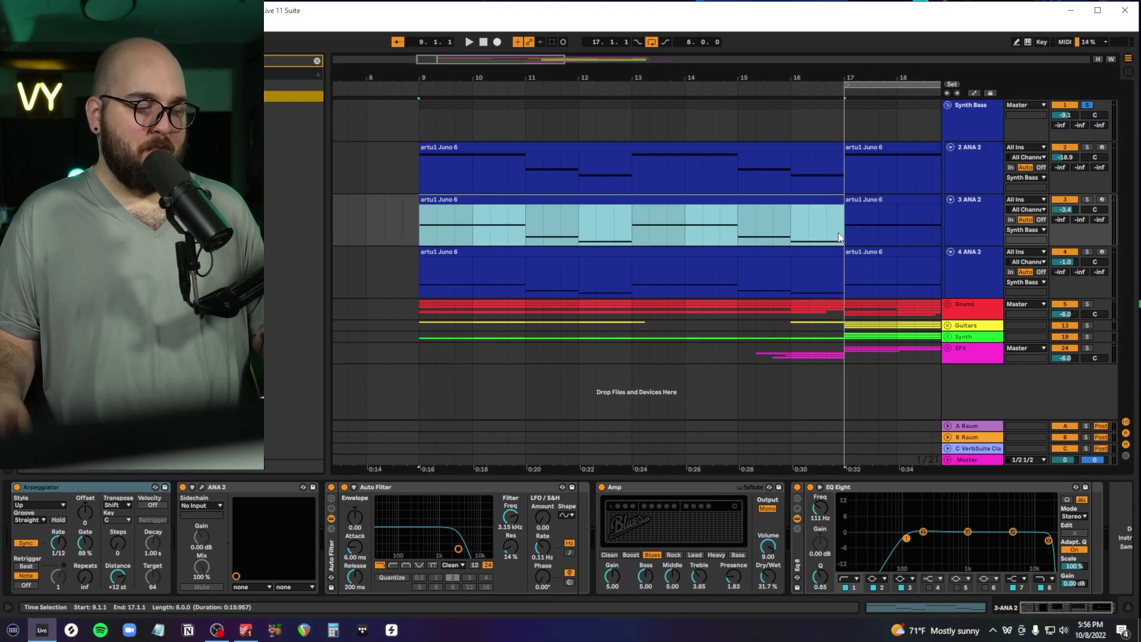
pyautogui.press('z')
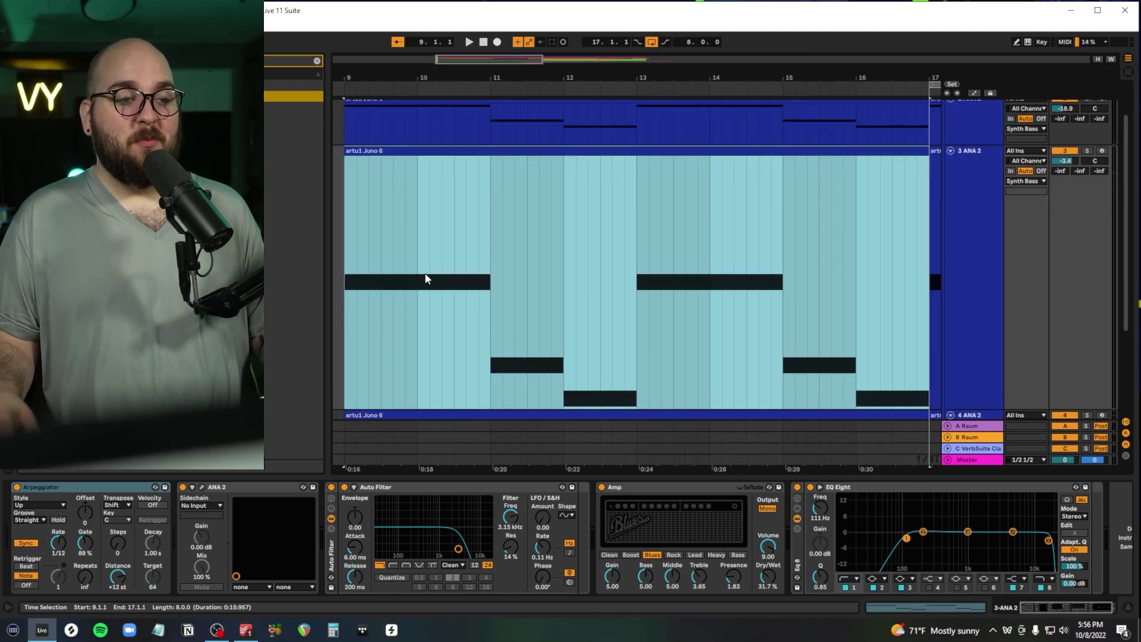
pyautogui.press('x')
pyautogui.click(62, 537)
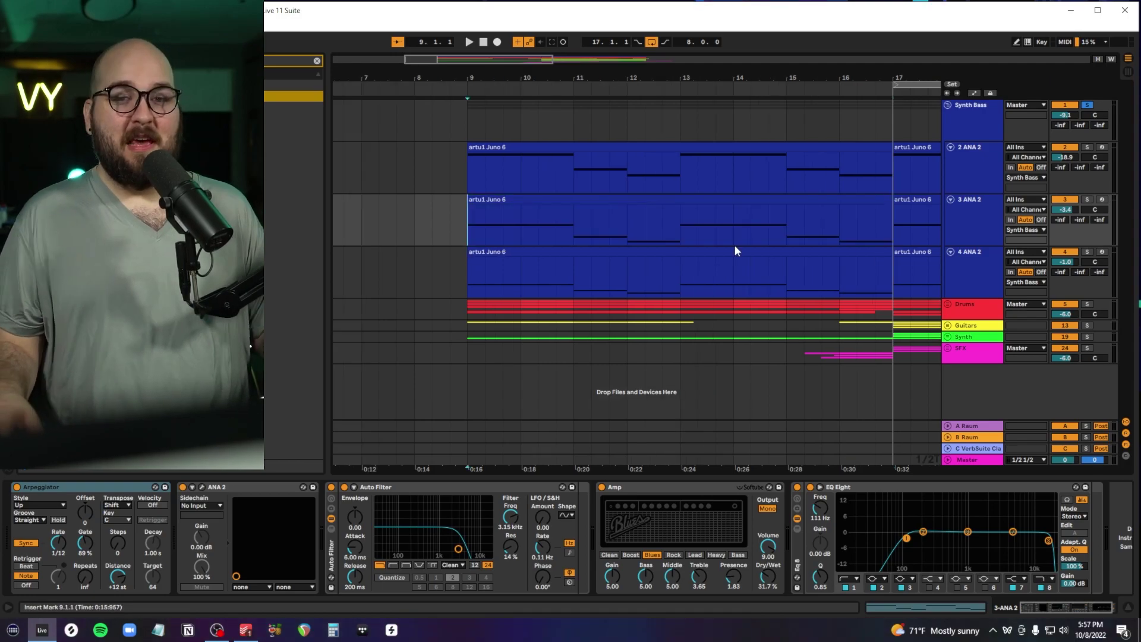
# Mark the 3 ANA 2 clip from bar 9 to 13.3.3 and bring up the device chains of the 3 ANA 2 and 2 ANA 2 tracks.
pyautogui.hscroll(2, 735, 245)
pyautogui.hscroll(-1, 735, 245)
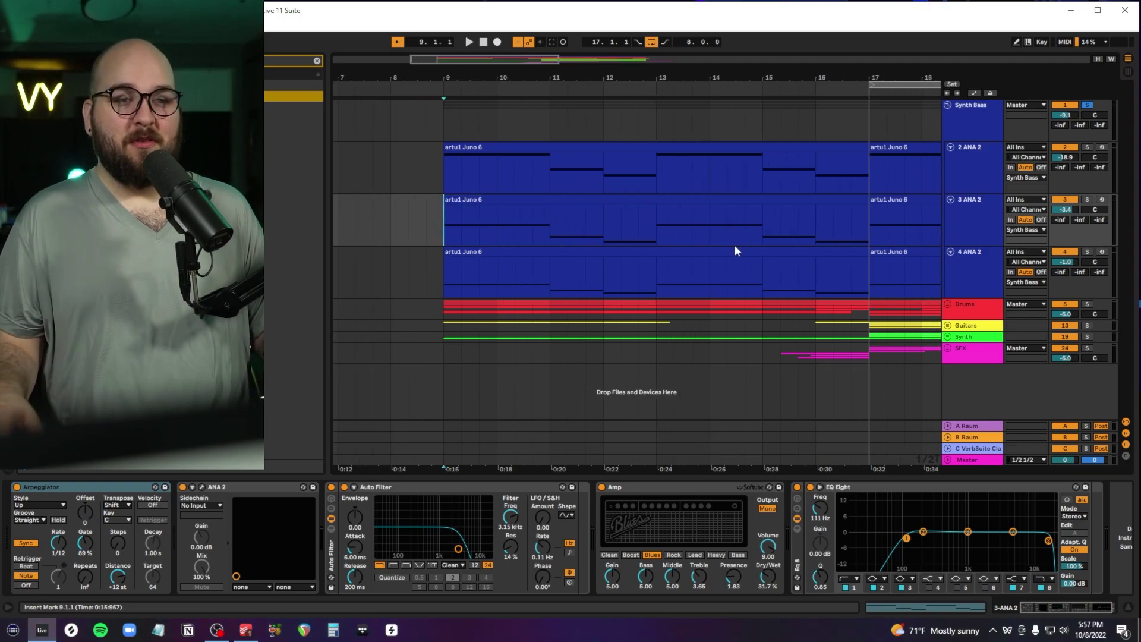
pyautogui.moveTo(457, 219); pyautogui.dragTo(688, 231)
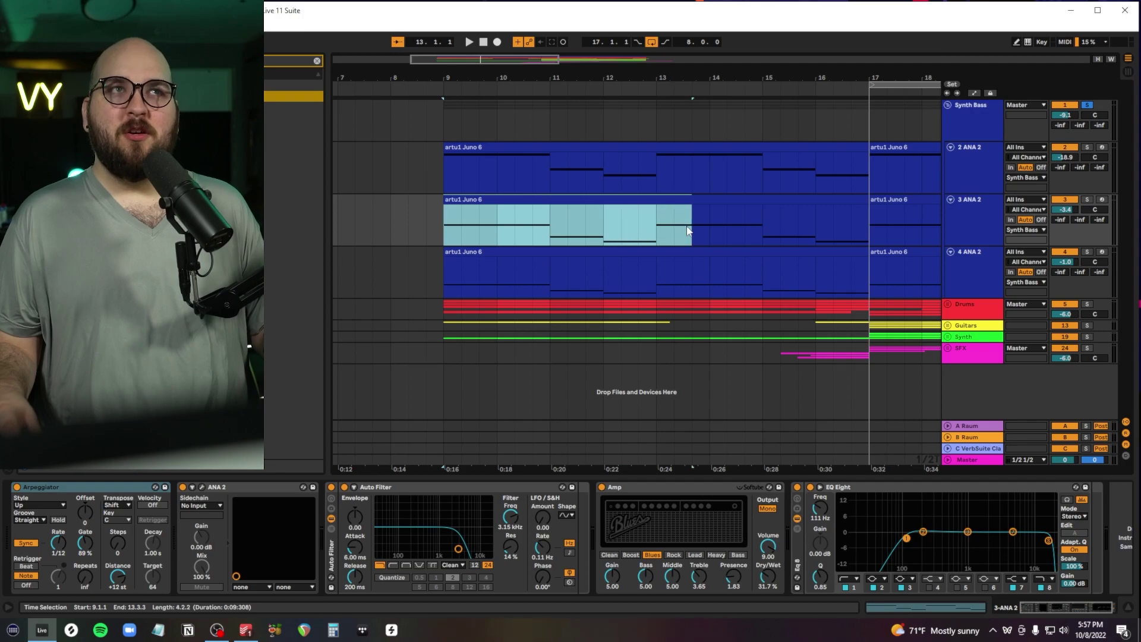
pyautogui.click(445, 227)
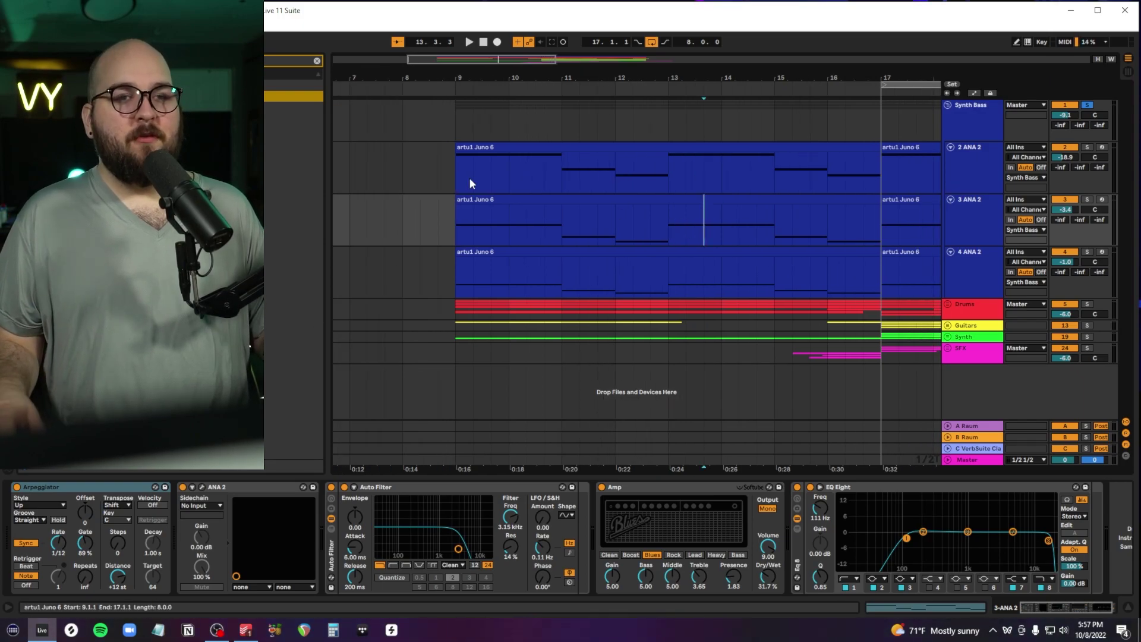
pyautogui.click(965, 220)
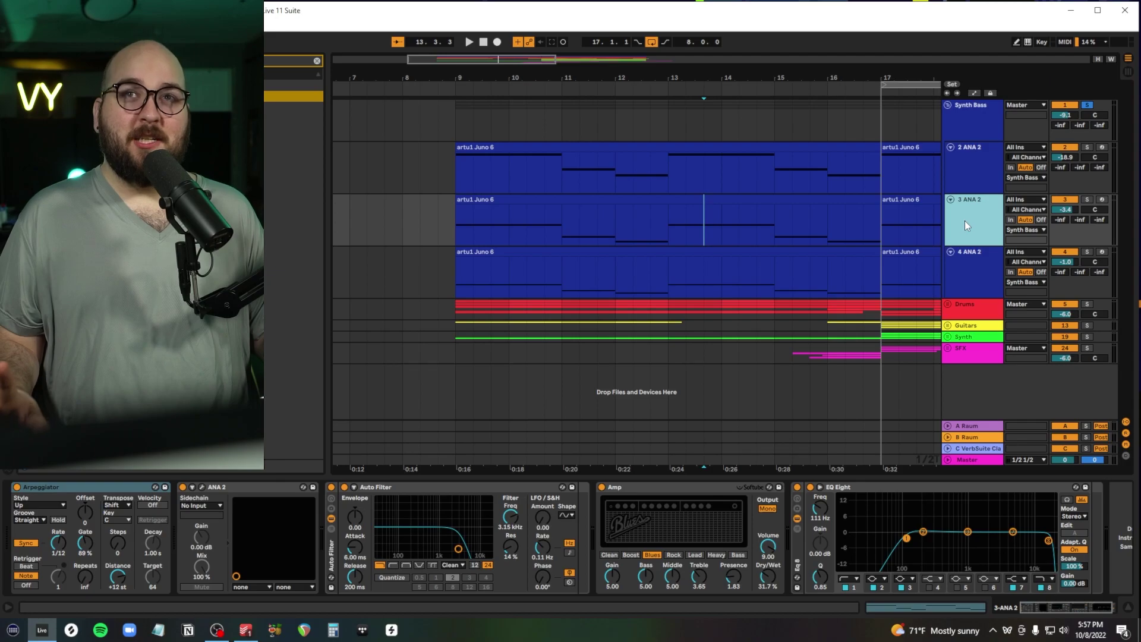
pyautogui.click(958, 189)
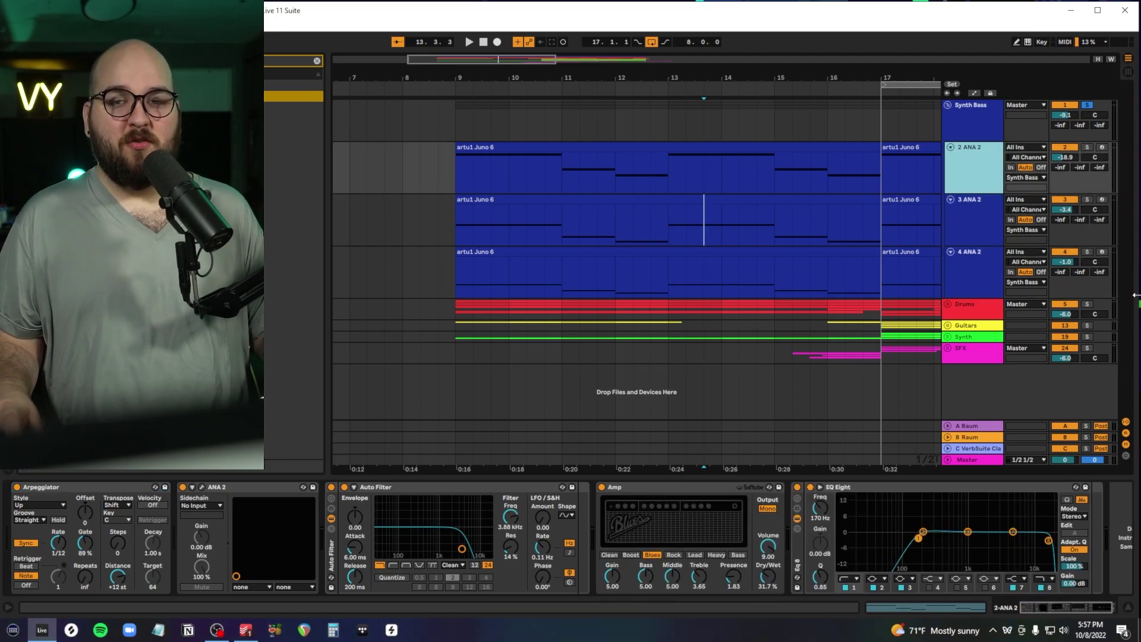
# Solo the bass layers one at a time from bar 9, ending with the 2 ANA 2 track soloed.
pyautogui.click(1088, 252)
pyautogui.click(454, 281)
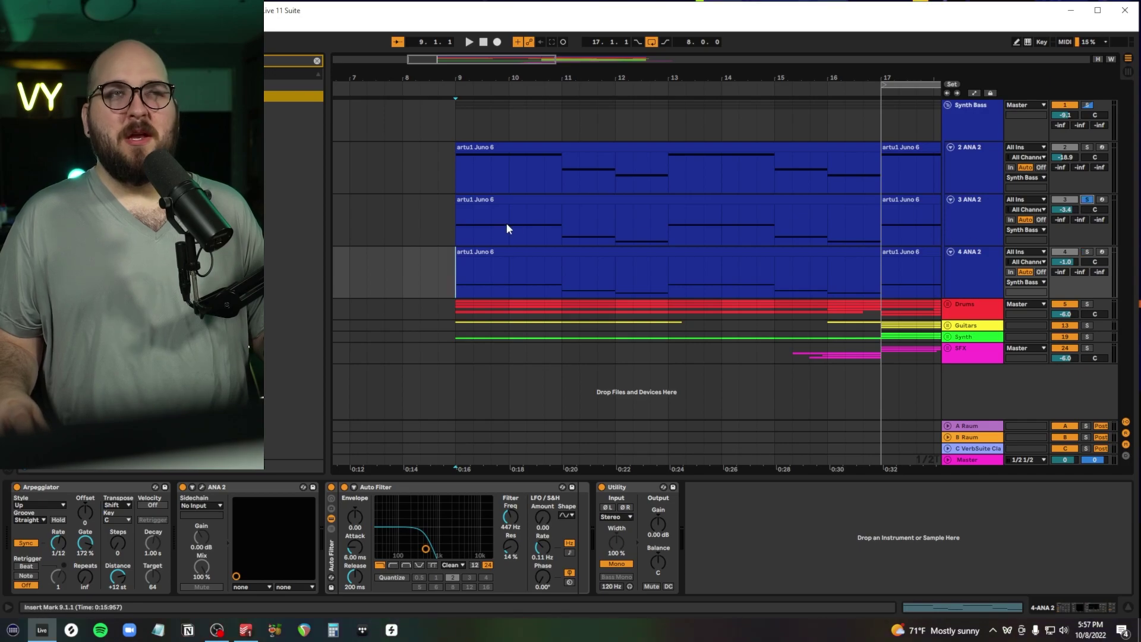
pyautogui.click(1087, 146)
pyautogui.click(509, 169)
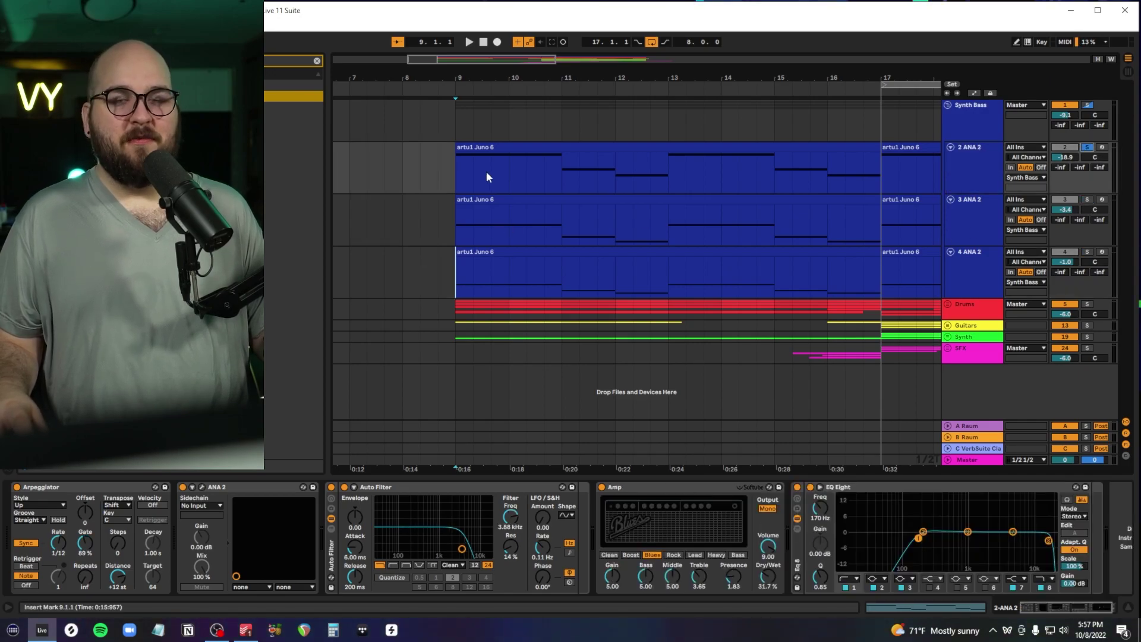
pyautogui.click(491, 262)
# Compare the EQ Eight settings on the 3 ANA 2 and 2 ANA 2 tracks.
pyautogui.click(967, 223)
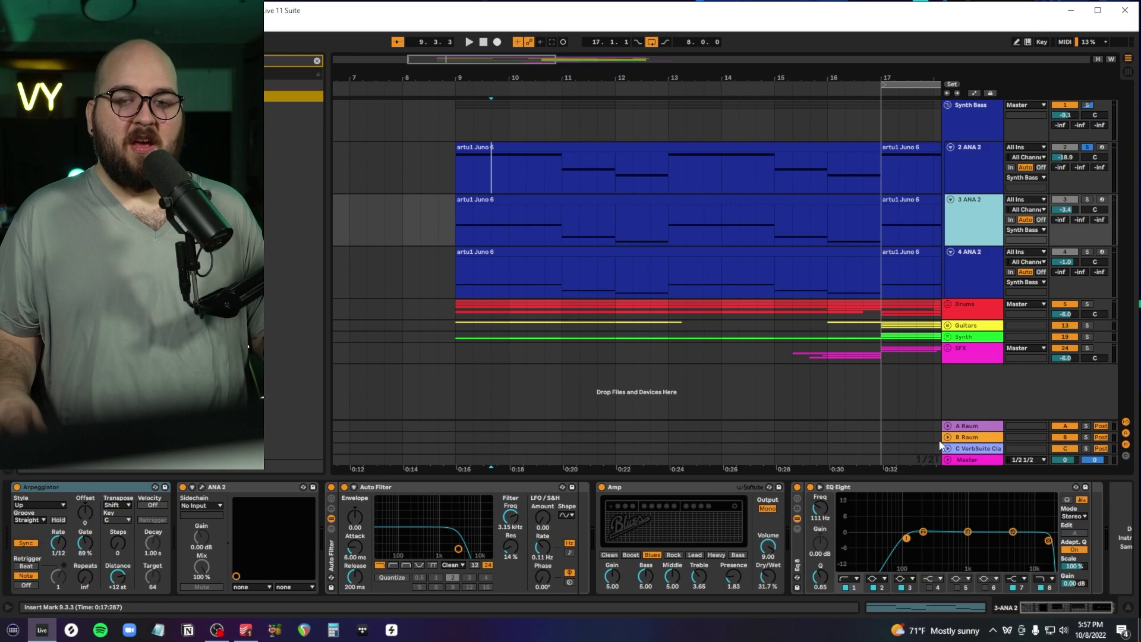
pyautogui.click(873, 484)
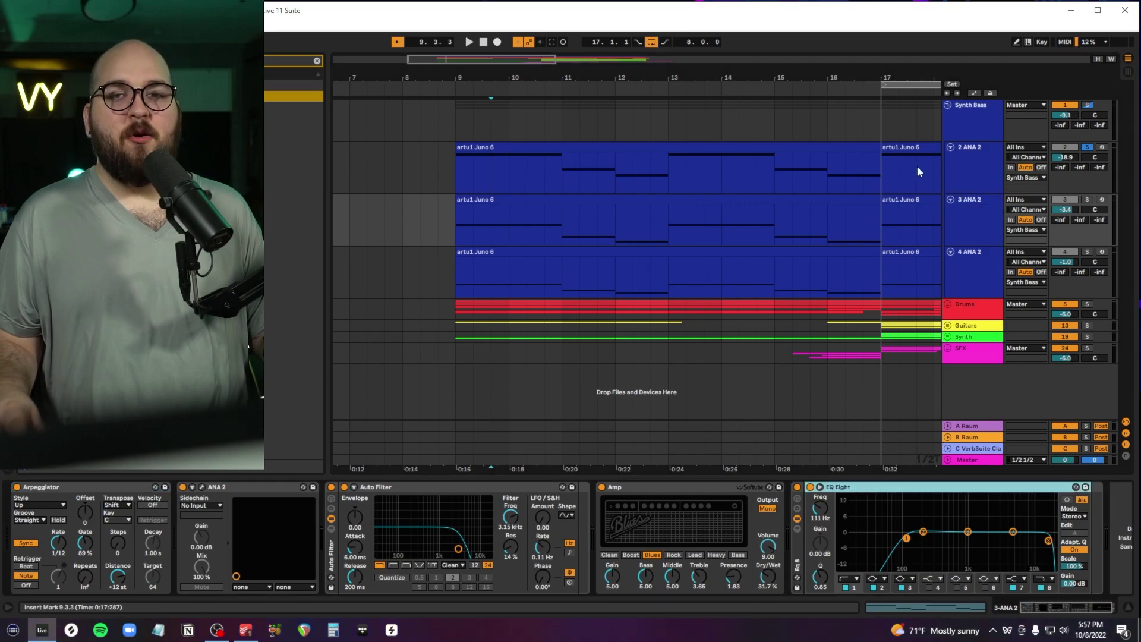
pyautogui.click(954, 166)
pyautogui.click(860, 487)
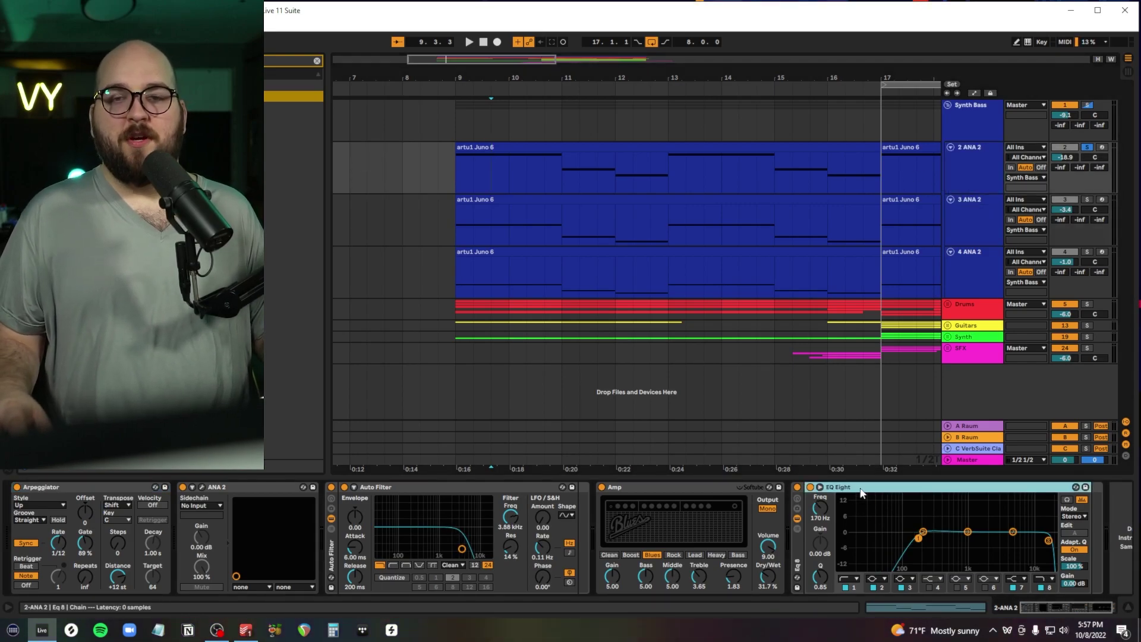
# Go through the device chains of the three ANA 2 bass layers and put the insert mark at bar 9 on 2 ANA 2.
pyautogui.click(957, 173)
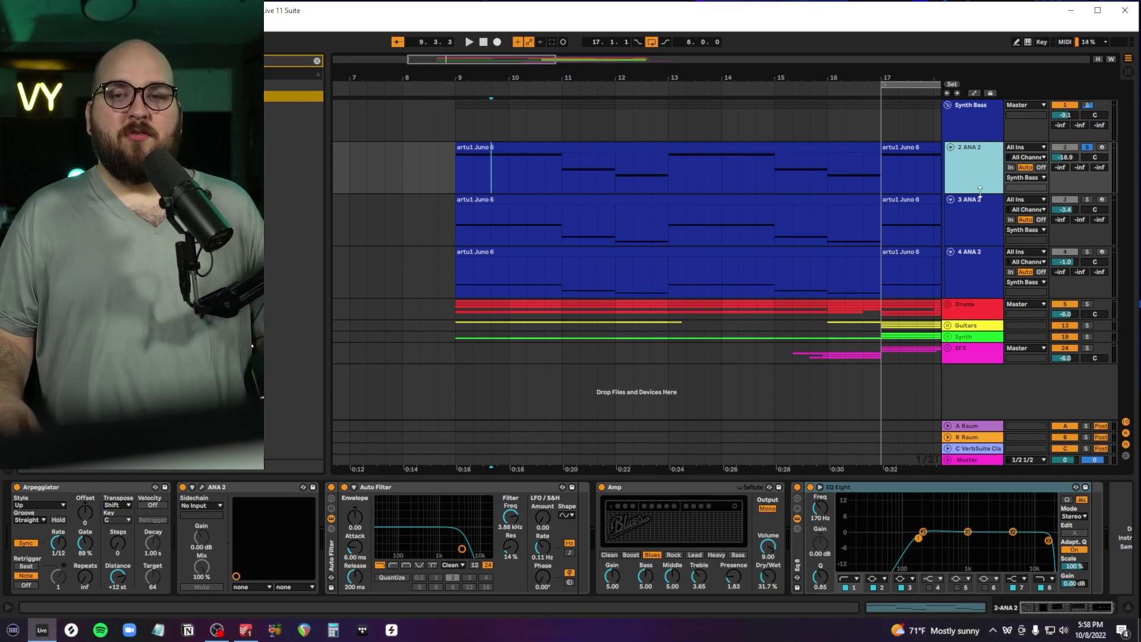
pyautogui.click(981, 218)
pyautogui.click(980, 272)
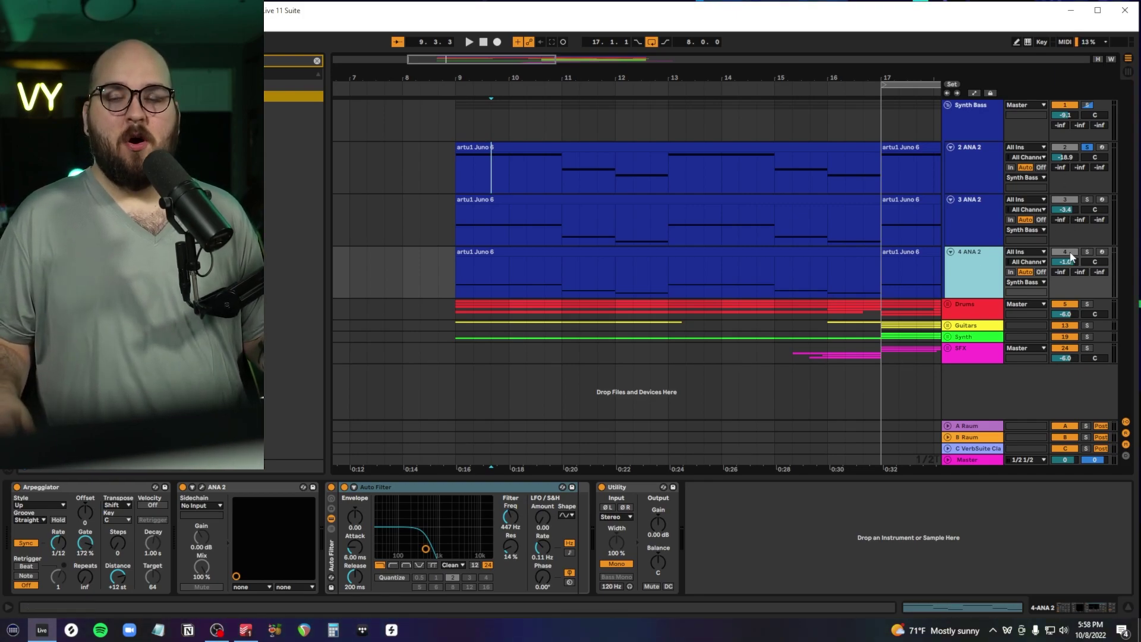
pyautogui.click(456, 169)
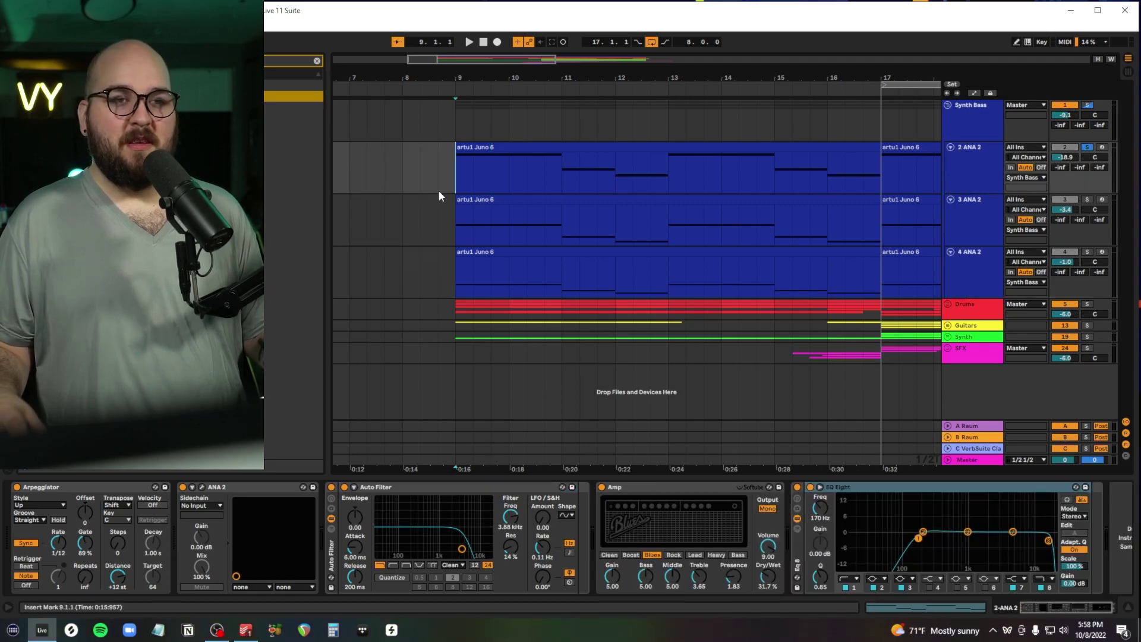
# Play the 4, 3 and 2 ANA 2 bass layers from bar 9, soloed one at a time, and clear the solos.
pyautogui.click(1091, 105)
pyautogui.press('space')
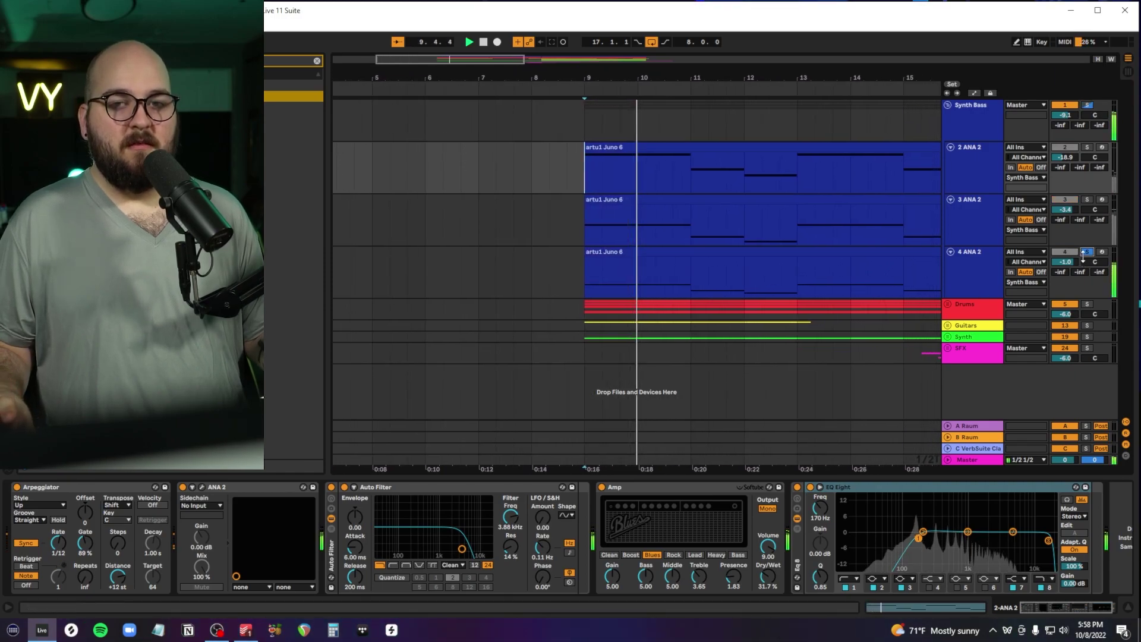
pyautogui.click(971, 212)
pyautogui.press('space')
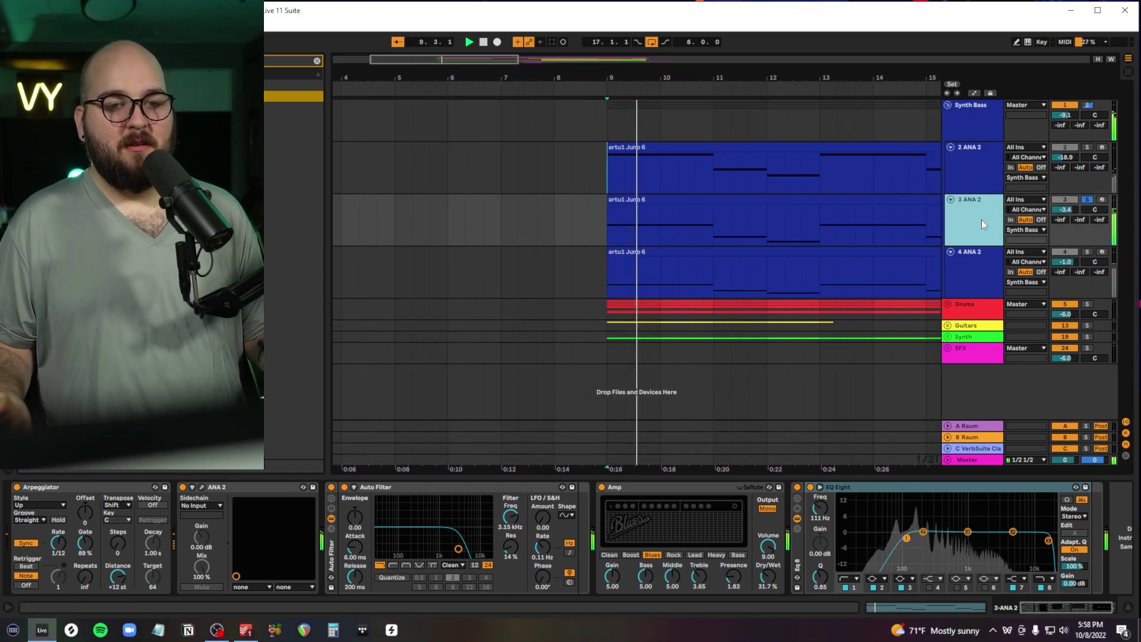
pyautogui.click(1086, 147)
pyautogui.press('space')
pyautogui.click(960, 173)
pyautogui.press('space')
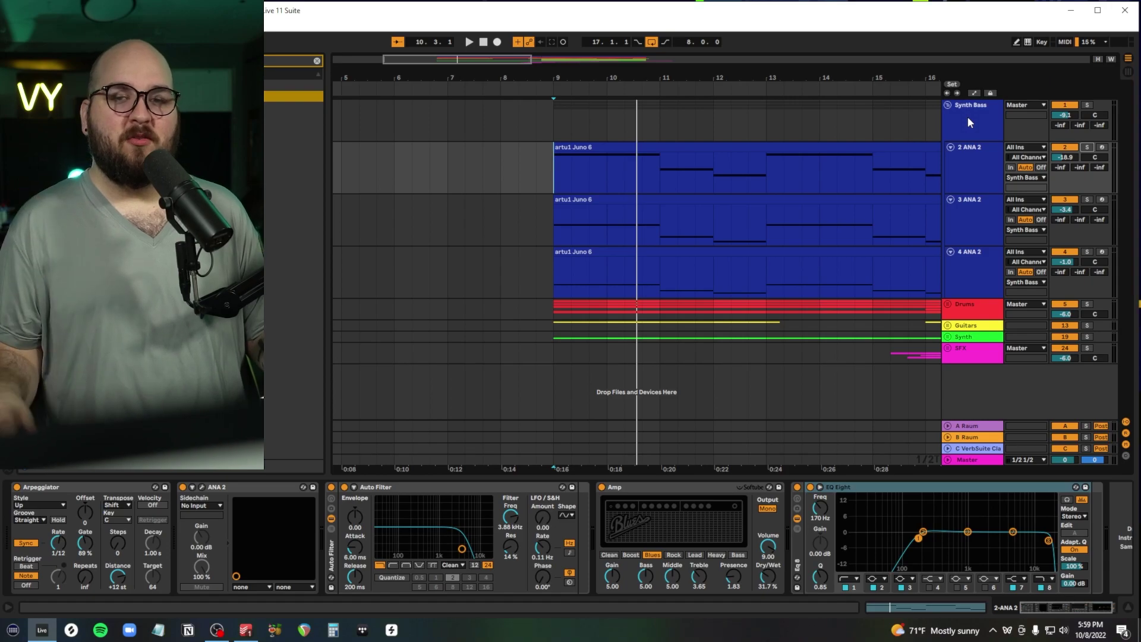
# Select the EQ Eight on the 2 ANA 2 track and mark the track's clip from 8.3.3 to 16.1.1.
pyautogui.click(975, 178)
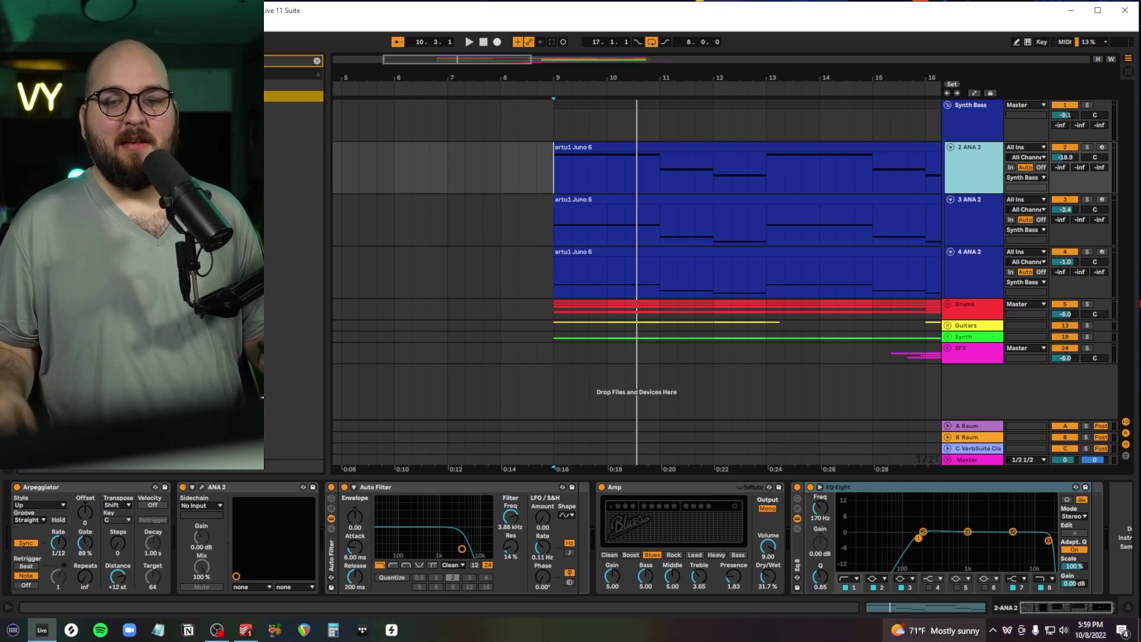
pyautogui.click(914, 523)
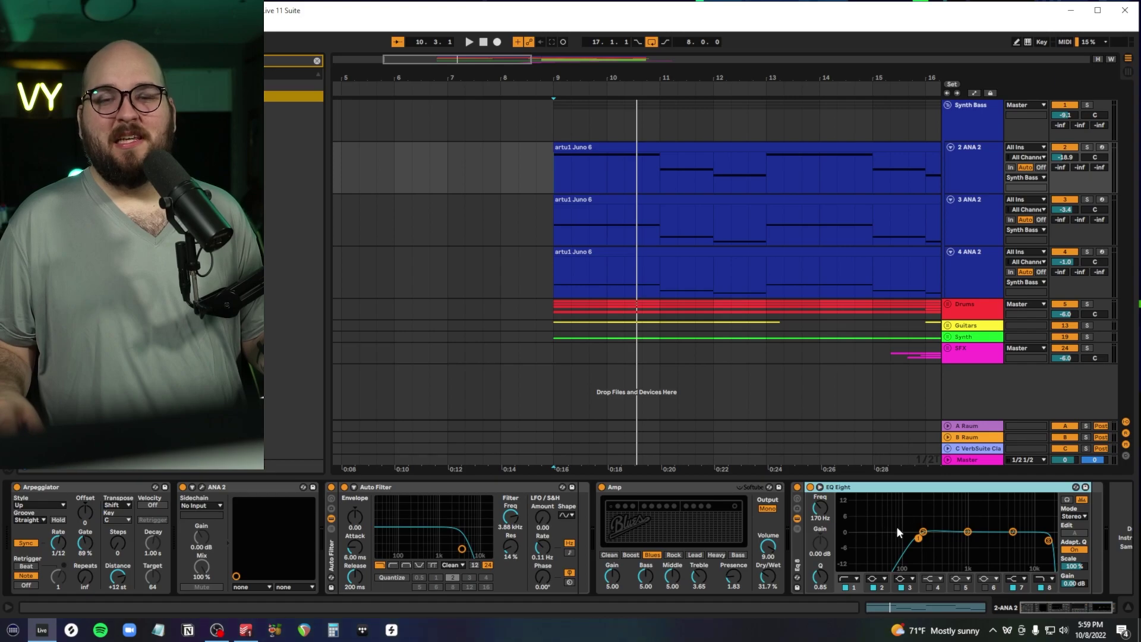
pyautogui.moveTo(536, 169); pyautogui.dragTo(925, 159)
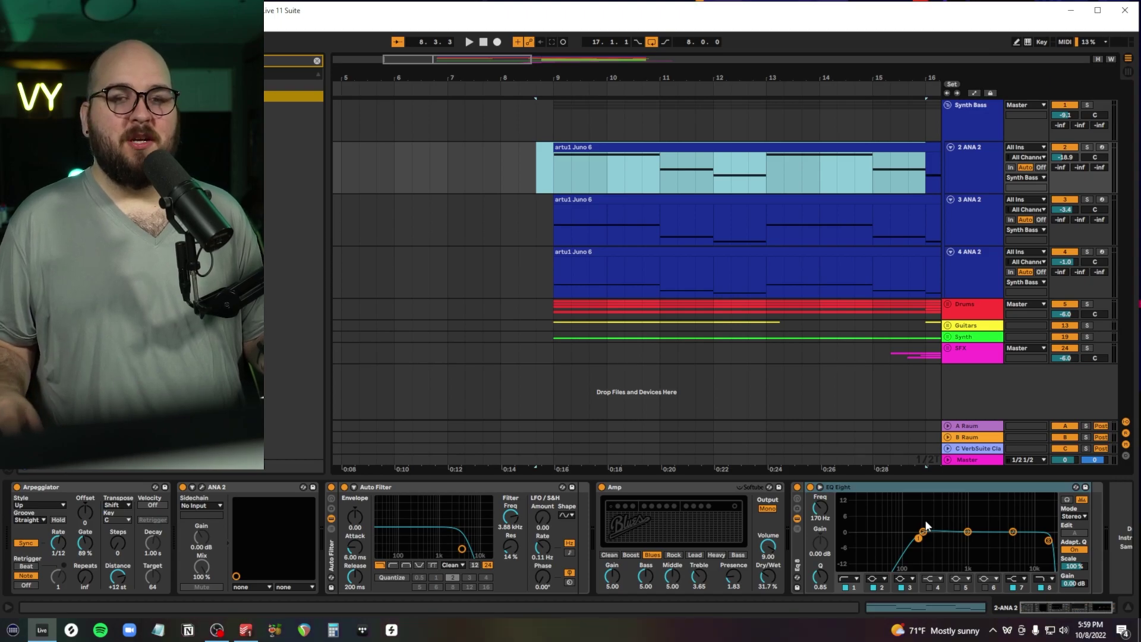
# Examine the Amp device and its Blues settings in the 2 ANA 2 device chain.
pyautogui.click(975, 174)
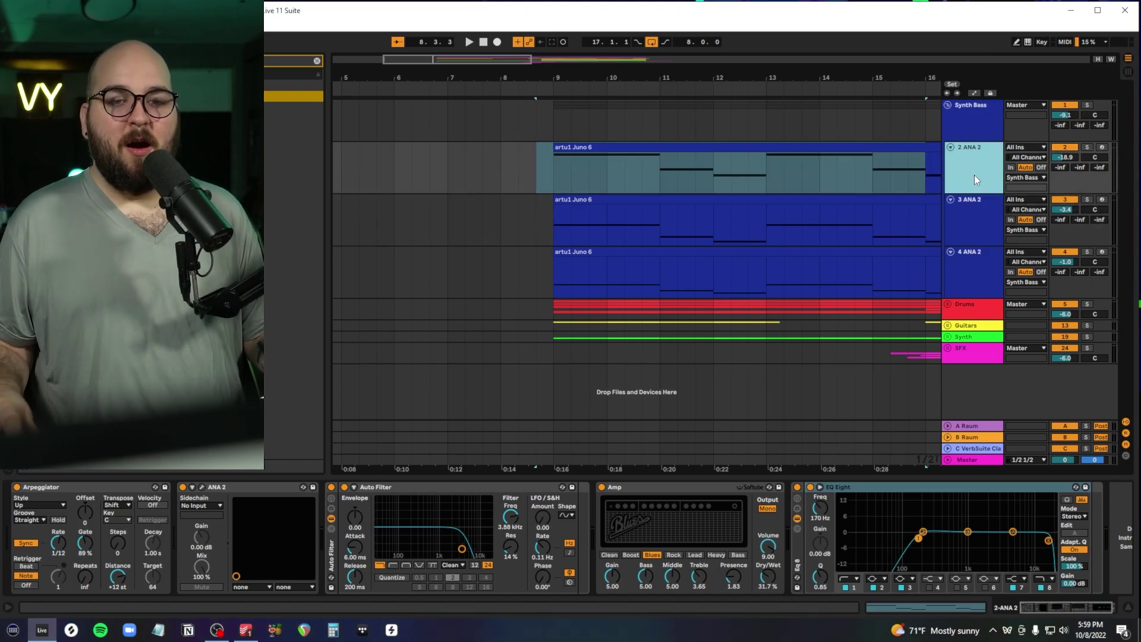
pyautogui.click(672, 487)
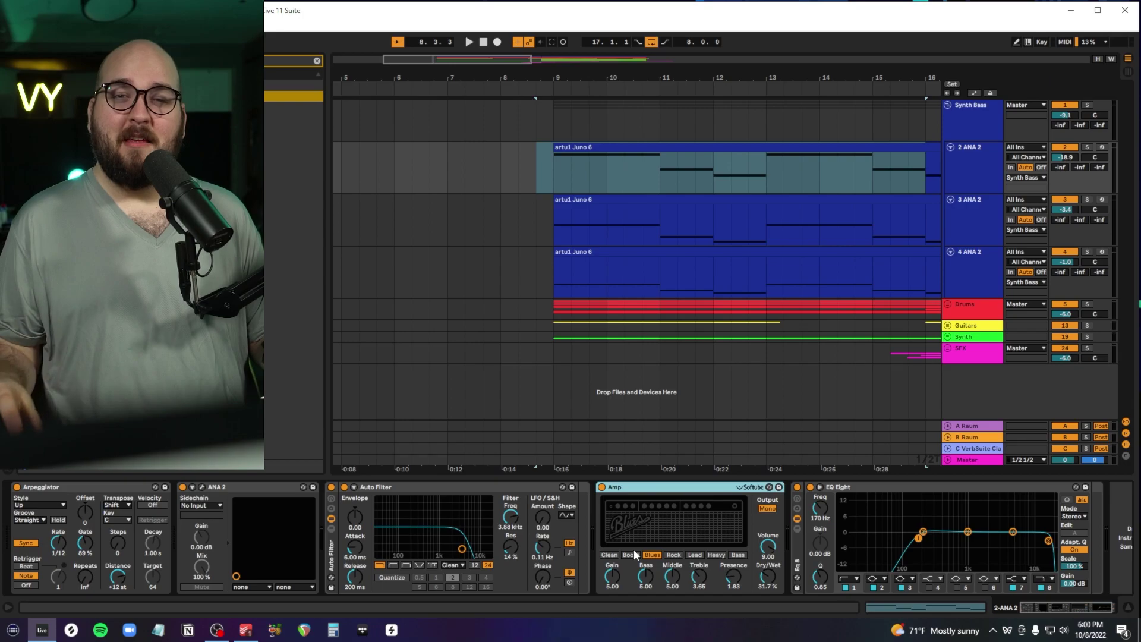
pyautogui.click(973, 162)
pyautogui.click(565, 487)
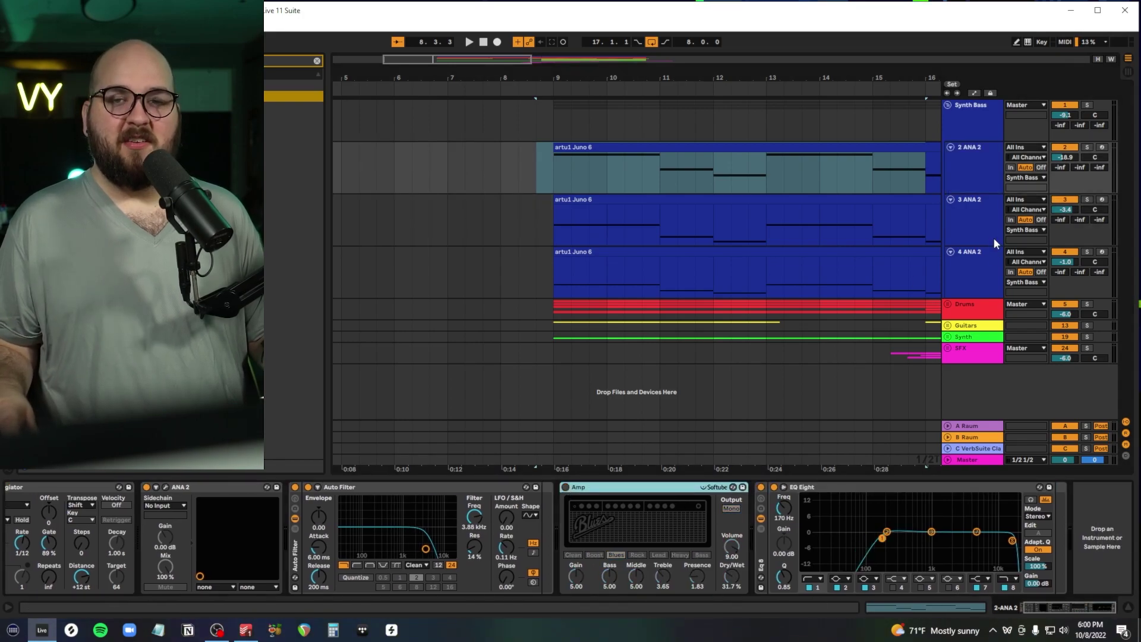
# Solo the 2 ANA 2 and 3 ANA 2 tracks together and play them.
pyautogui.click(994, 238)
pyautogui.keyDown('shift'); pyautogui.click(970, 160); pyautogui.keyUp('shift')
pyautogui.click(1087, 147)
pyautogui.press('space')
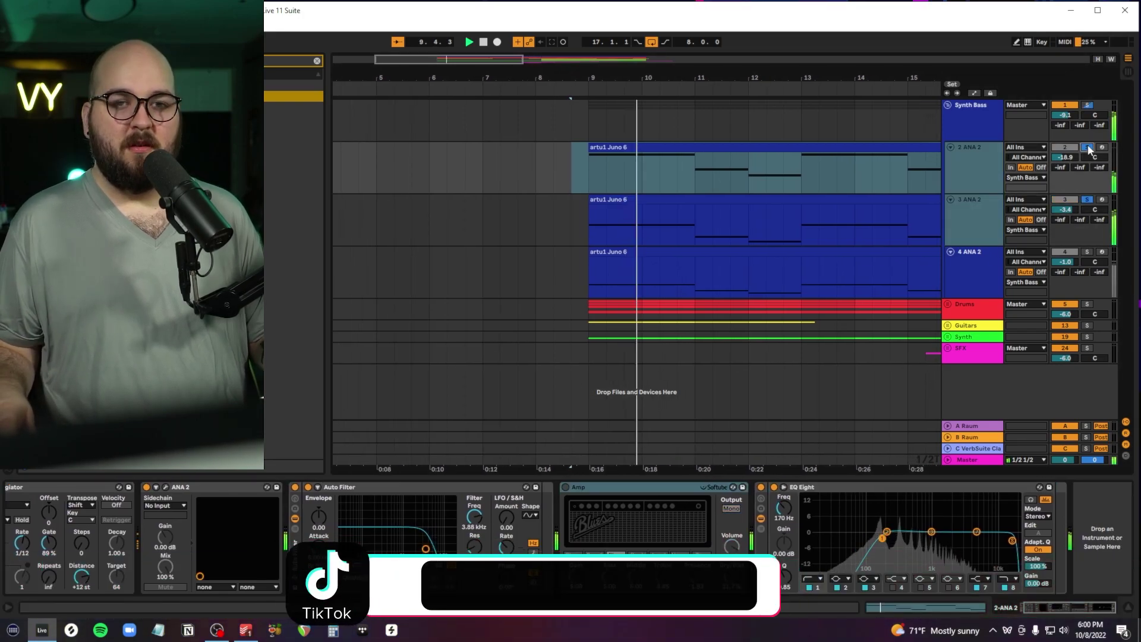
# Compare the device chains of the 3 ANA 2 and 2 ANA 2 tracks, ending on the 2 ANA 2 Amp.
pyautogui.click(991, 215)
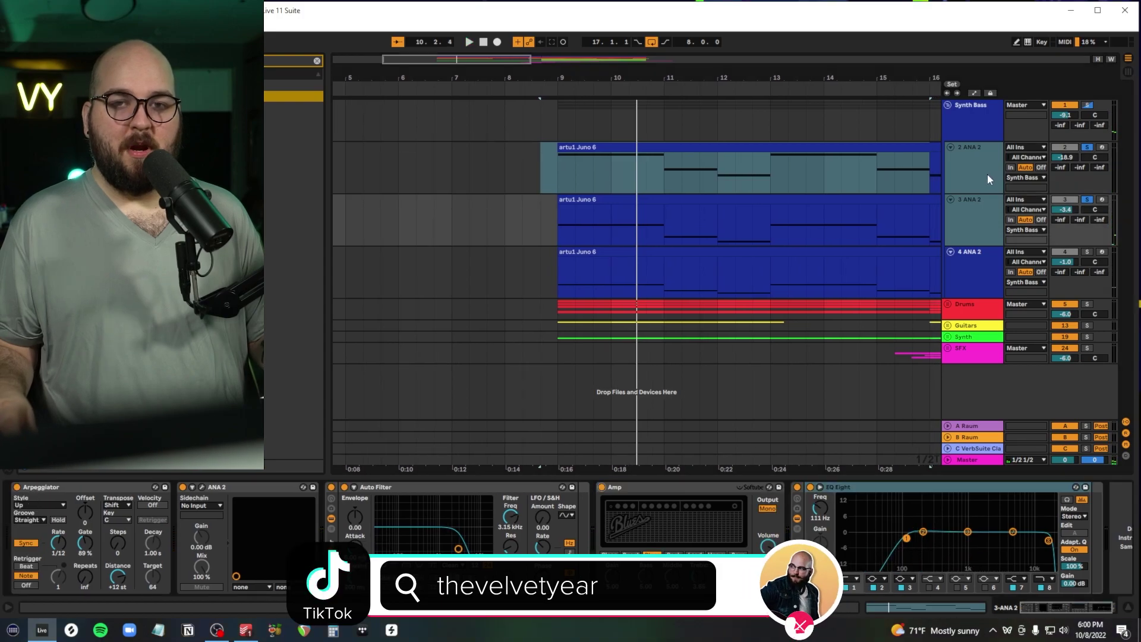
pyautogui.click(987, 174)
pyautogui.click(565, 488)
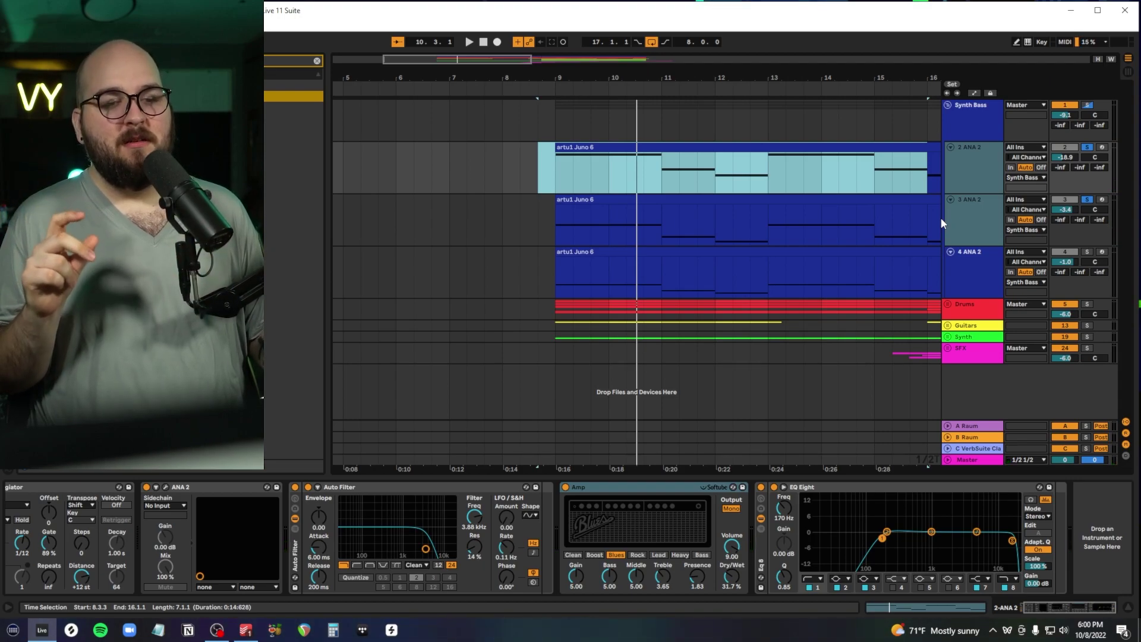
# Bring up the Synth Bass group's device chain and check the high-cut and low-cut bands of its EQ Eight.
pyautogui.click(767, 119)
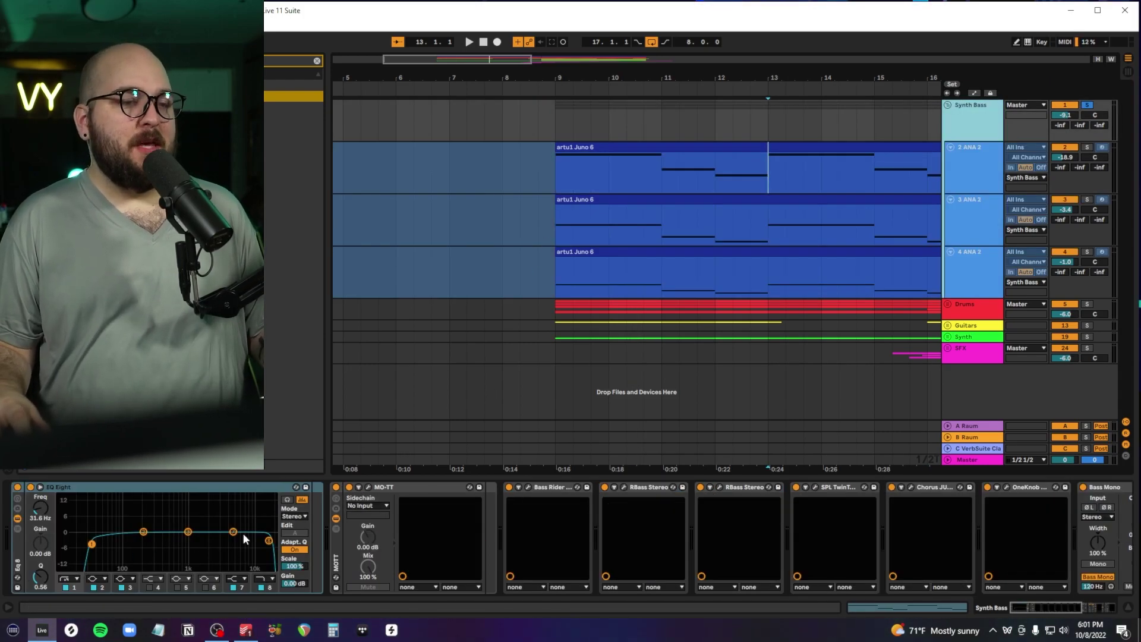
pyautogui.click(268, 542)
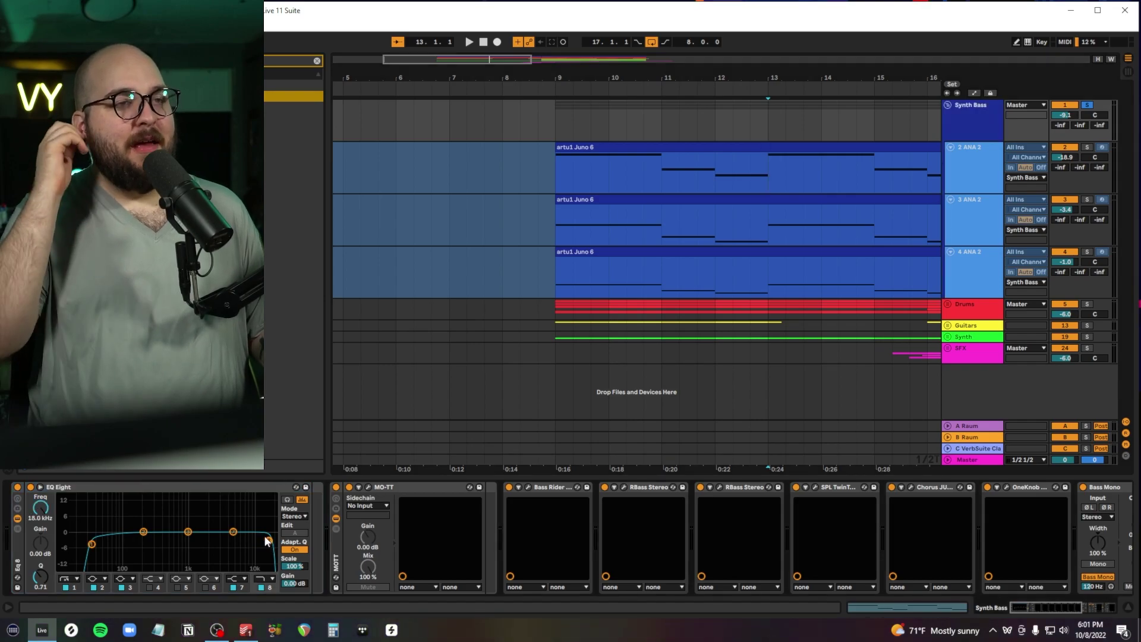
pyautogui.click(93, 544)
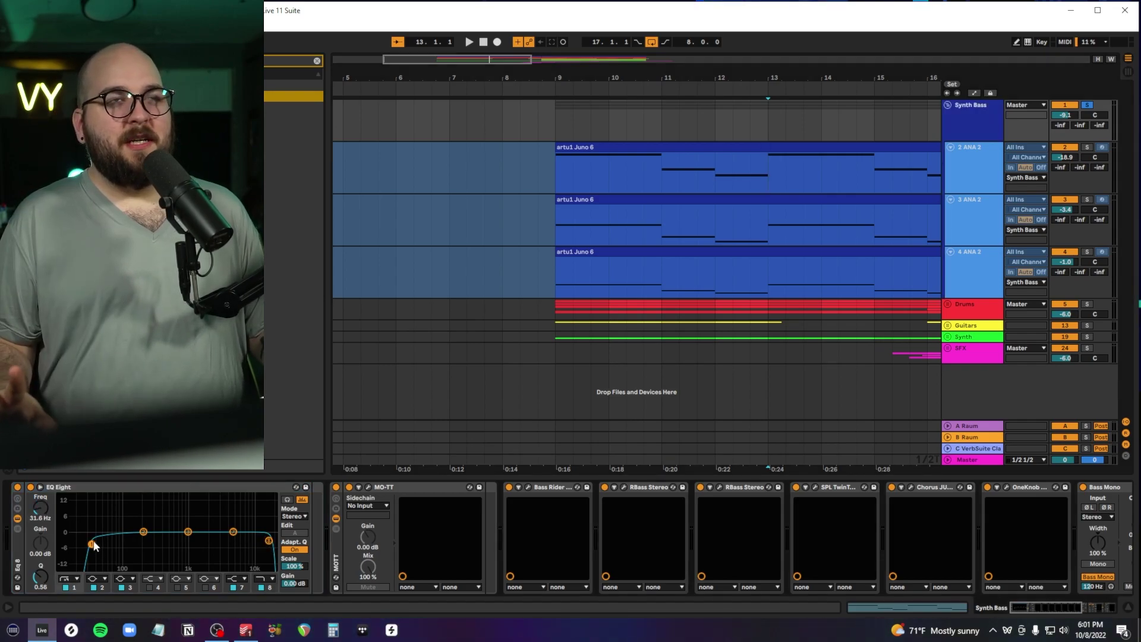
# Look over the MO-TT and Bass Rider devices on the Synth Bass group, and close the Bass Rider window.
pyautogui.click(368, 486)
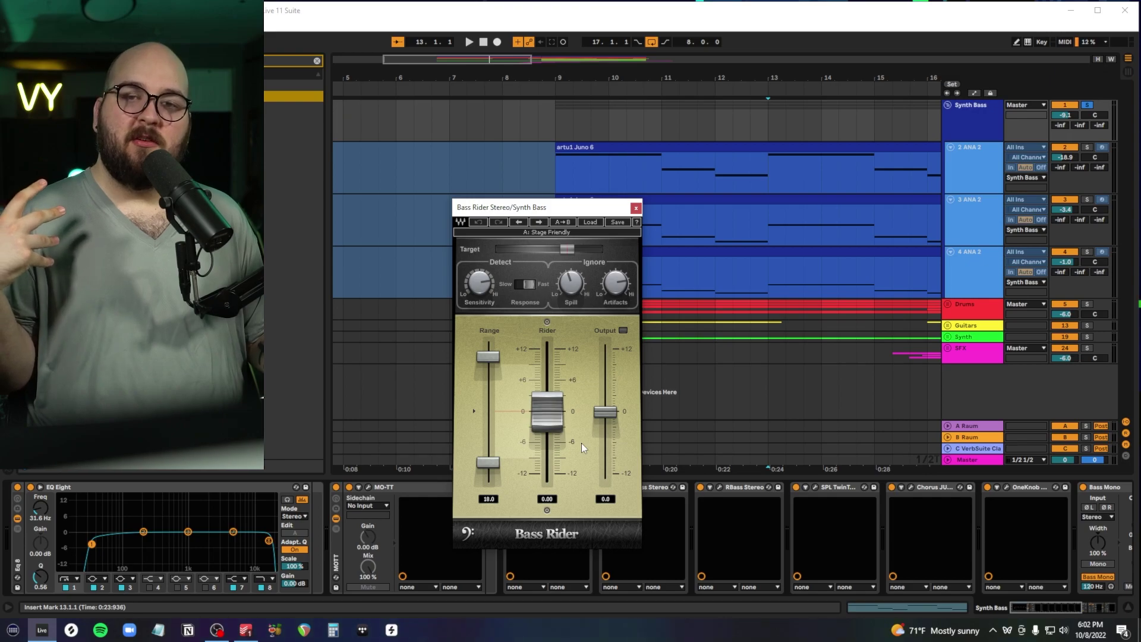
pyautogui.moveTo(557, 117); pyautogui.dragTo(769, 219)
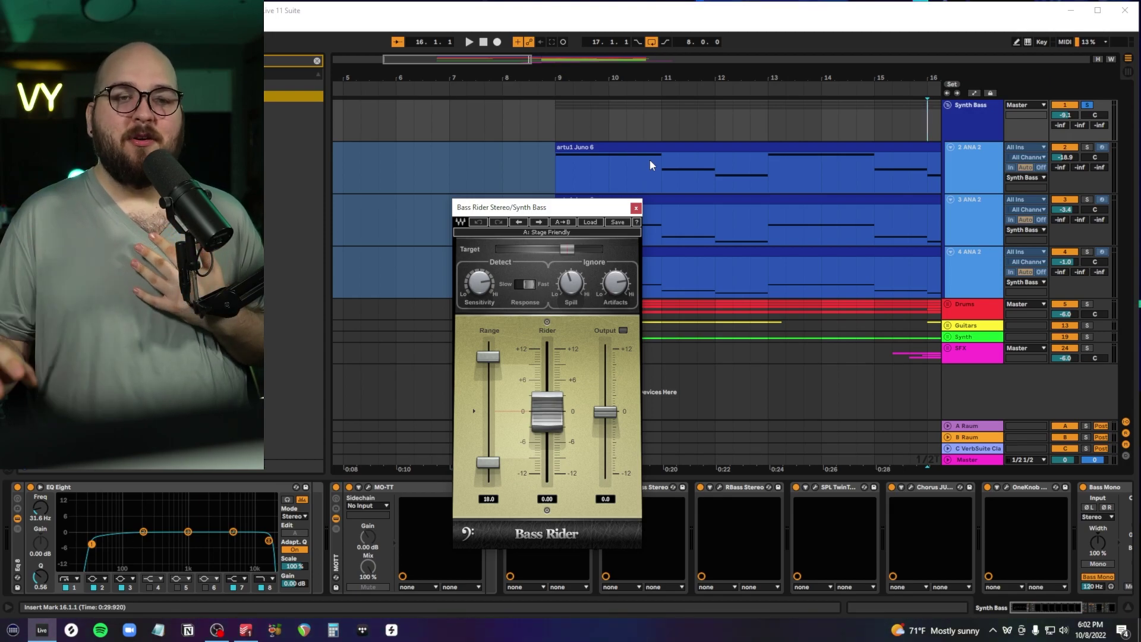
pyautogui.click(635, 207)
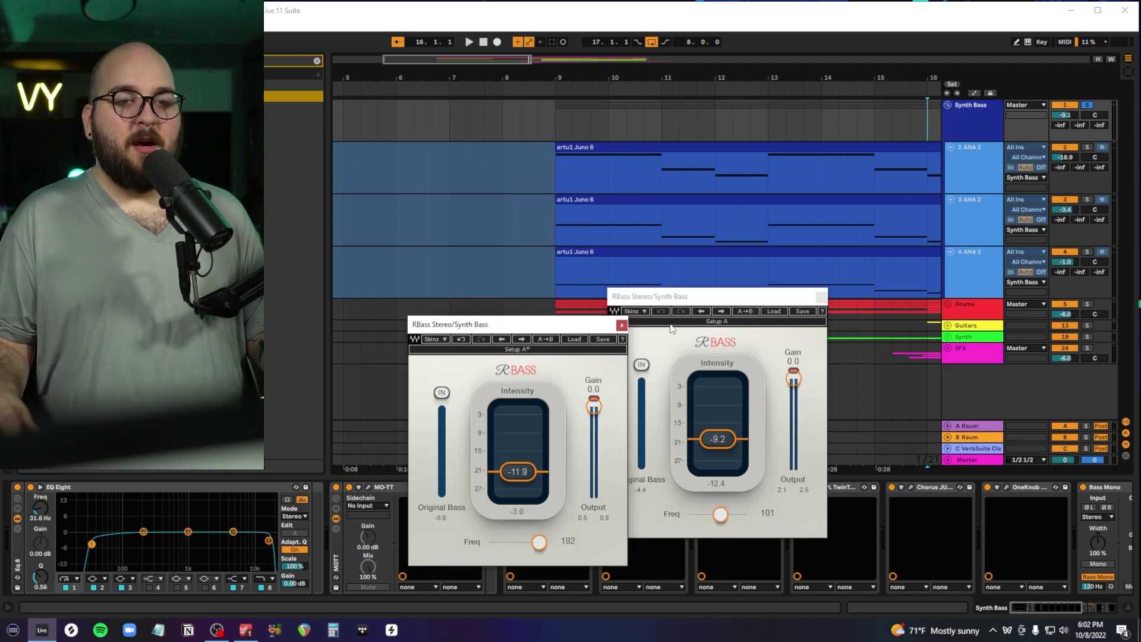
# Compare the two RBass plug-ins on the Synth Bass group and close both of their windows.
pyautogui.moveTo(680, 300); pyautogui.dragTo(659, 302)
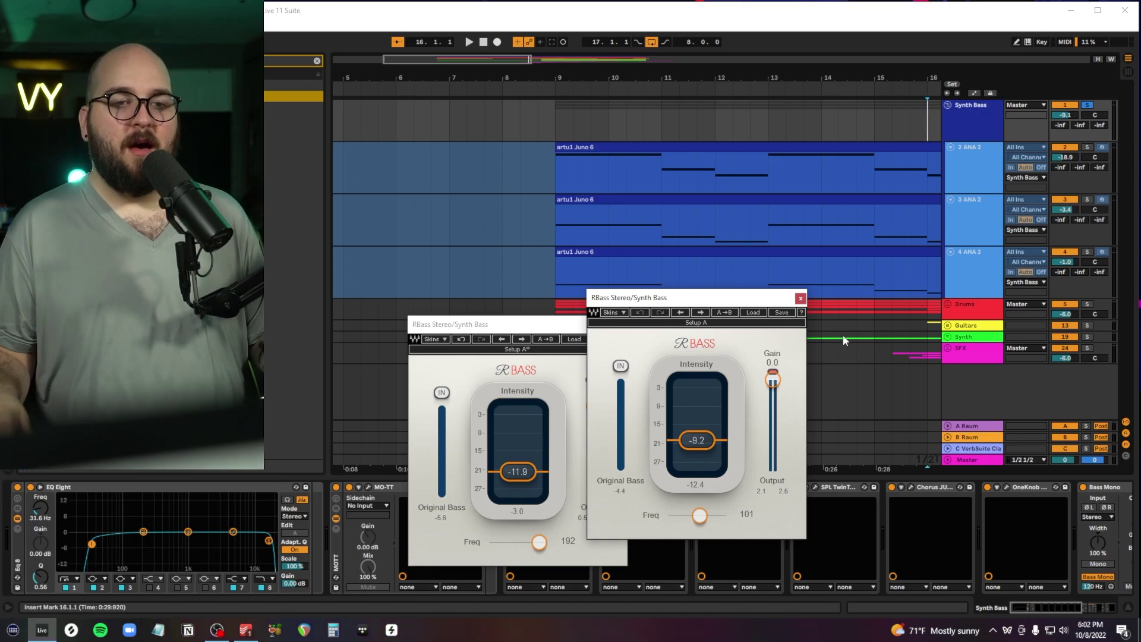
pyautogui.click(800, 299)
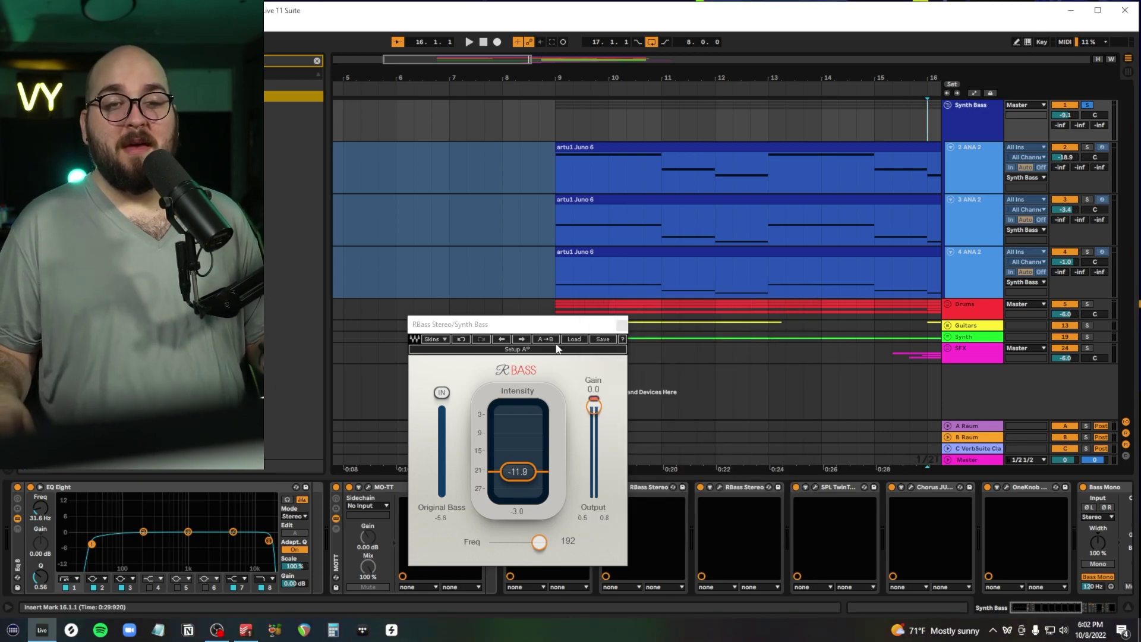
pyautogui.click(621, 325)
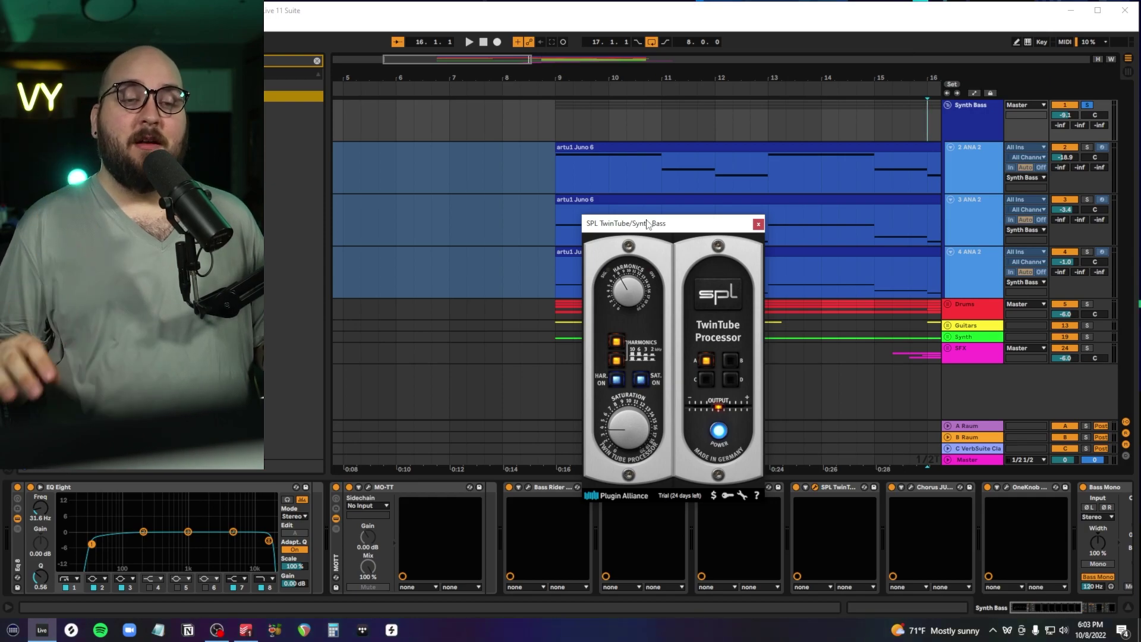
# Examine the SPL TwinTube and Chorus JUN-6 plug-ins on the Synth Bass group, closing each one when done.
pyautogui.moveTo(648, 224); pyautogui.dragTo(723, 160)
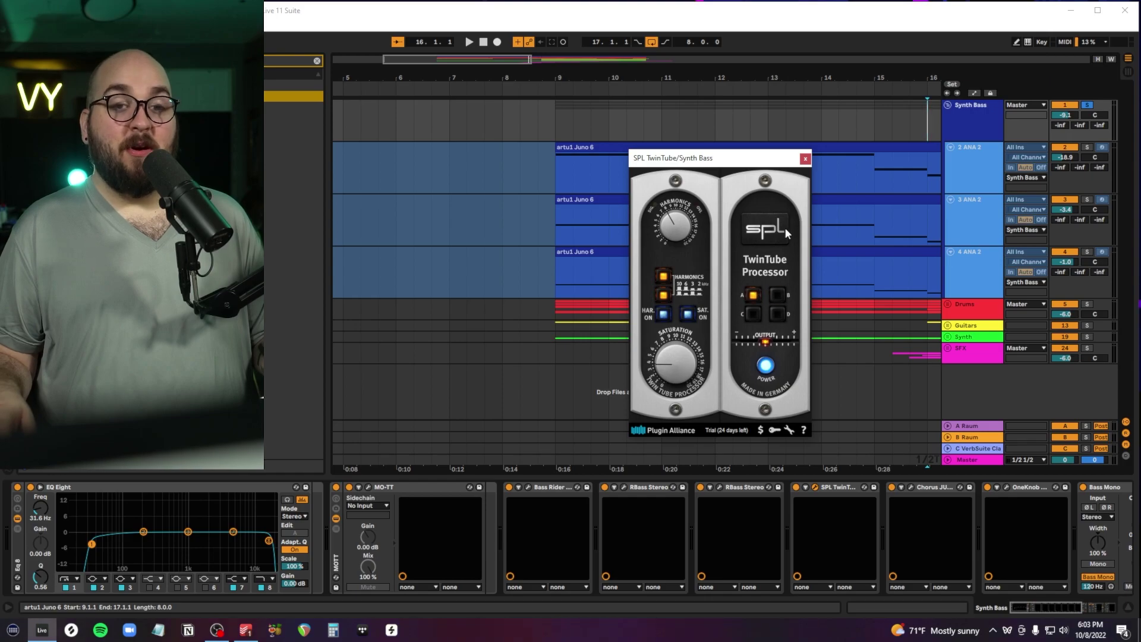
pyautogui.click(805, 159)
pyautogui.hscroll(5, 594, 535)
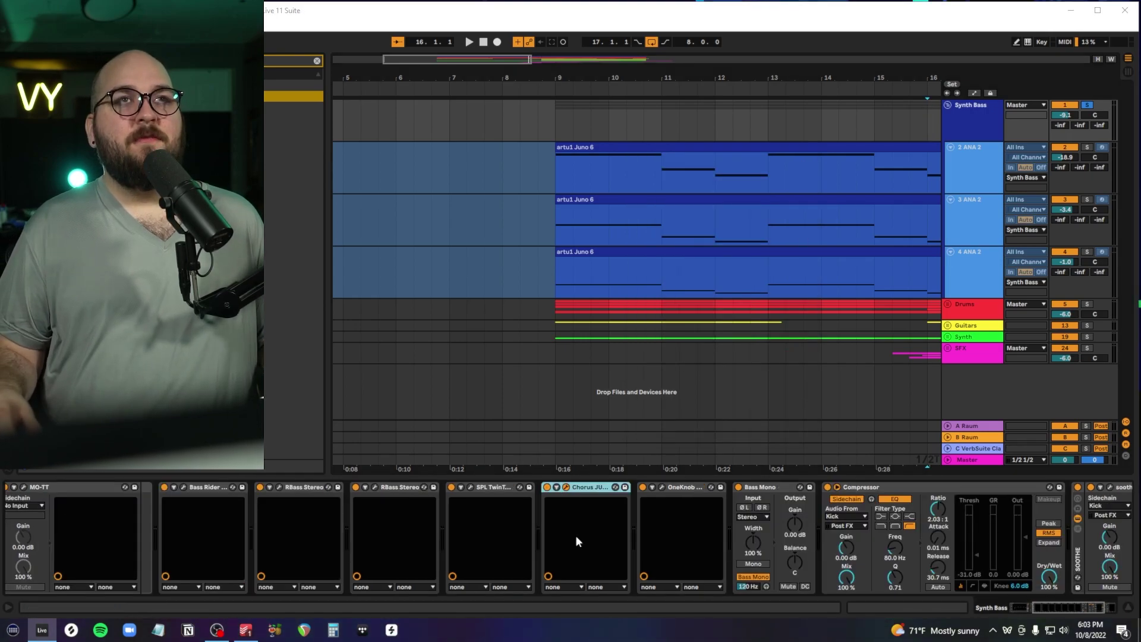
pyautogui.moveTo(347, 8); pyautogui.dragTo(704, 126)
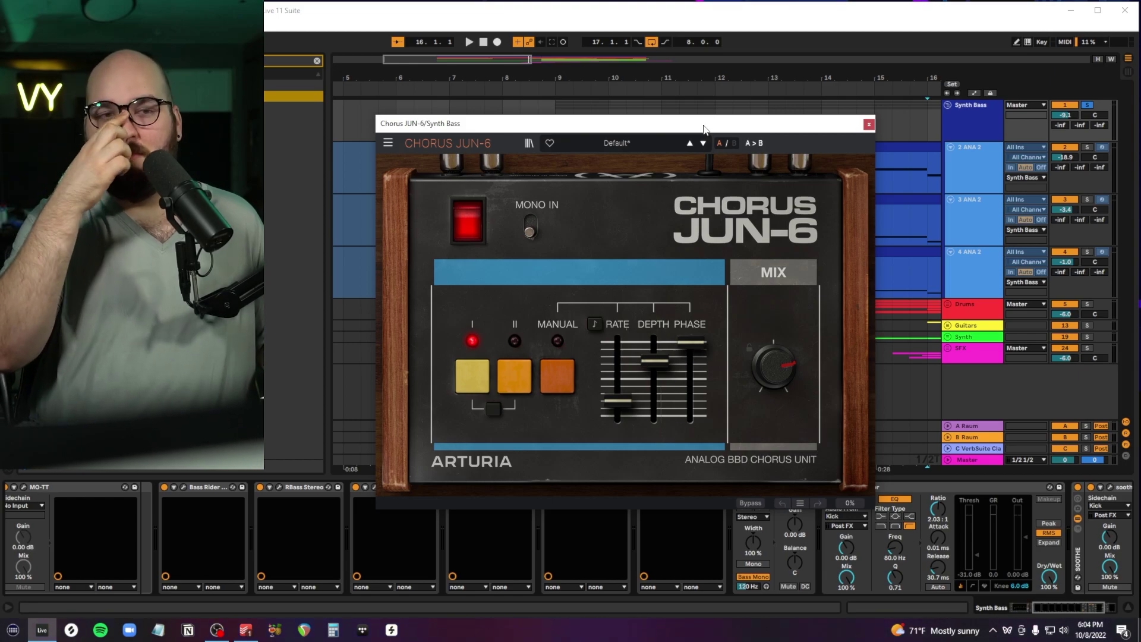
pyautogui.click(869, 125)
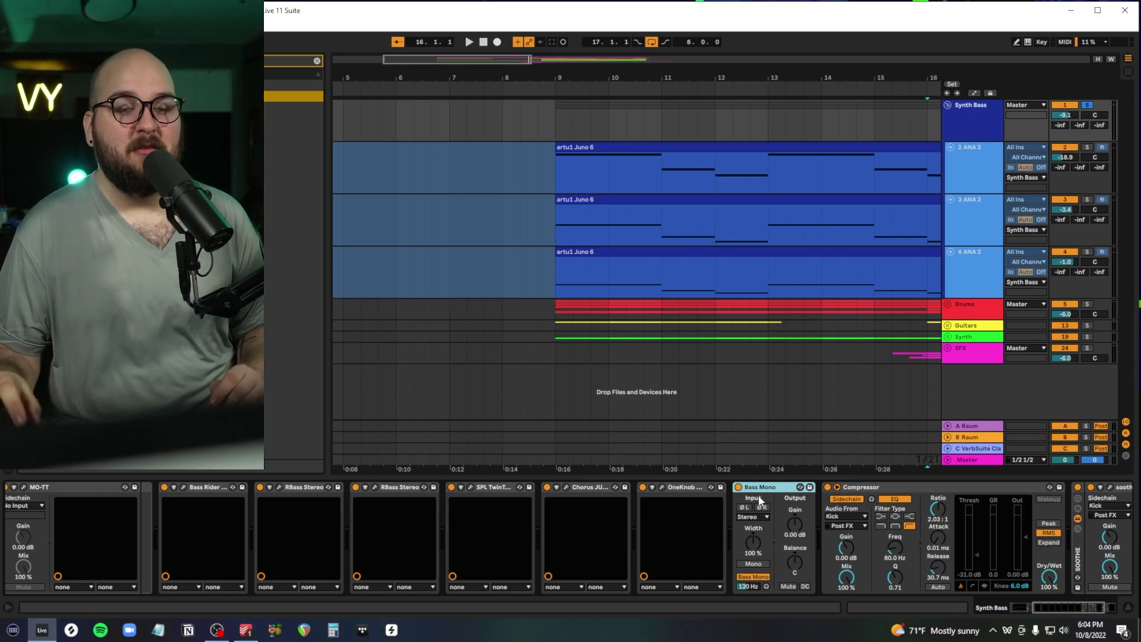
# Open the OneKnob Pumper on the Synth Bass group, check its amount setting, and close it.
pyautogui.click(661, 487)
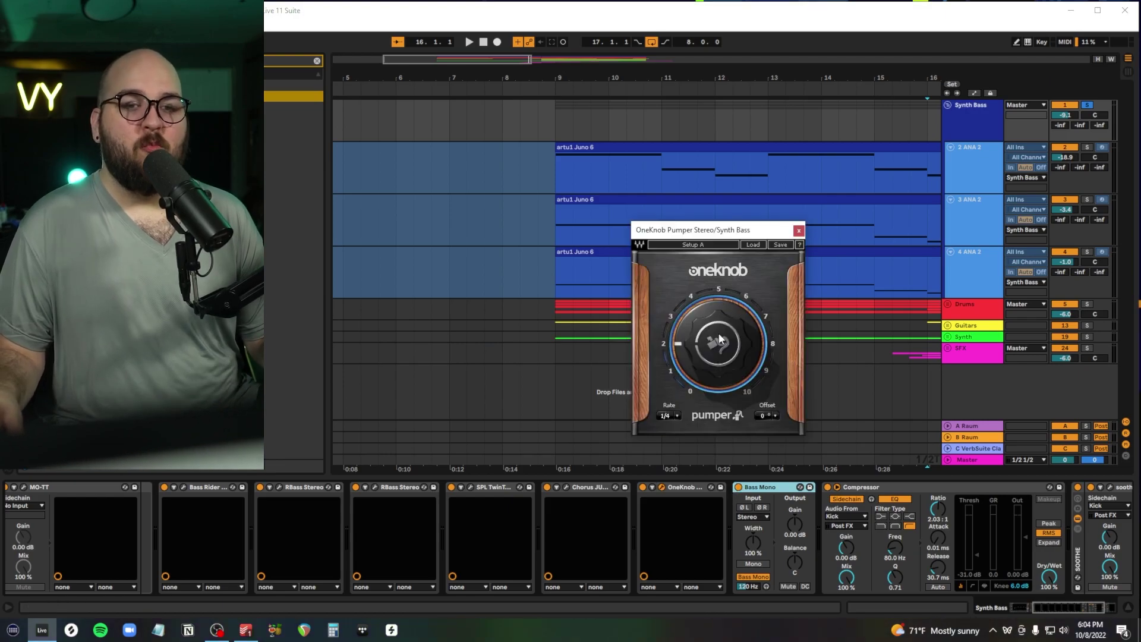
pyautogui.moveTo(715, 345)
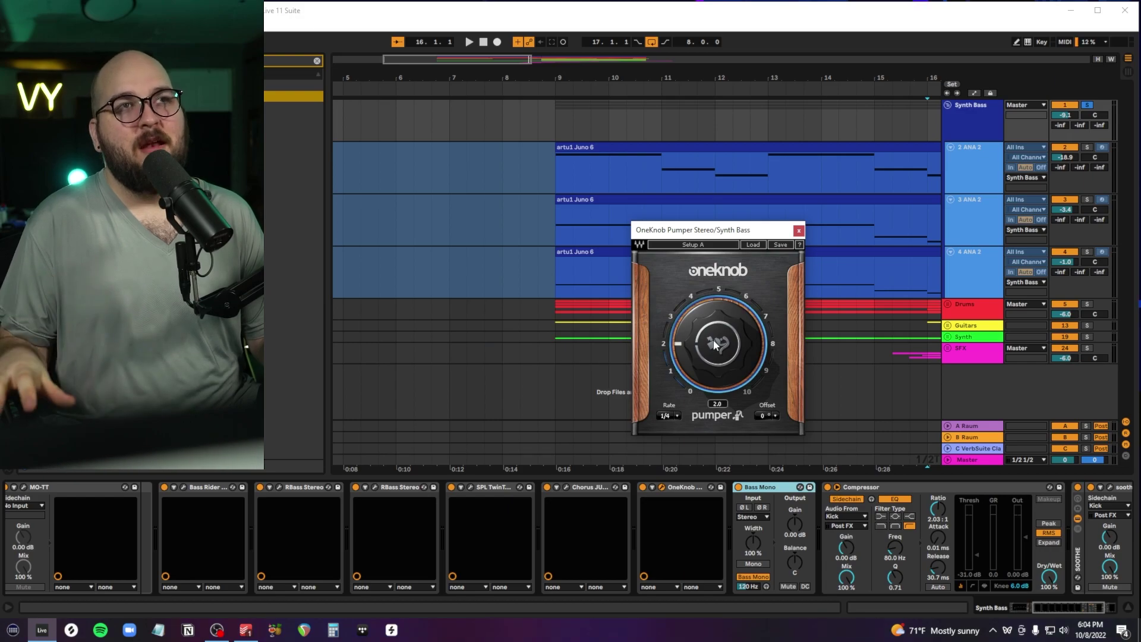
pyautogui.click(799, 229)
# Review the Kick-sidechained Compressor and the soothe2 plug-in on the Synth Bass group, and close soothe2.
pyautogui.scroll(-3, 804, 529)
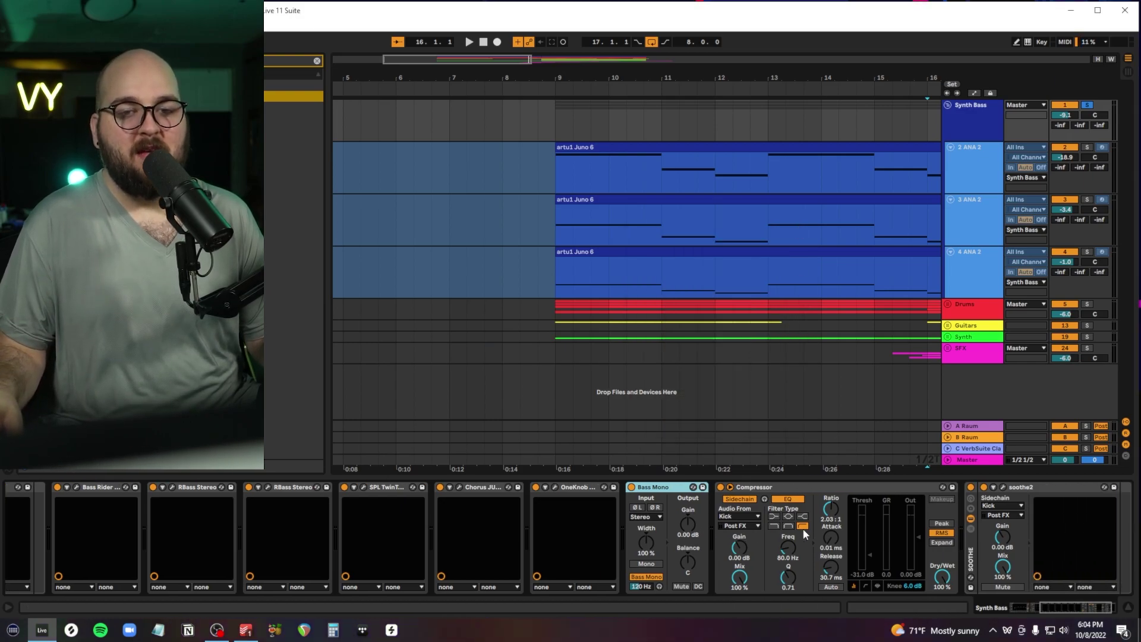
pyautogui.click(803, 529)
pyautogui.click(938, 489)
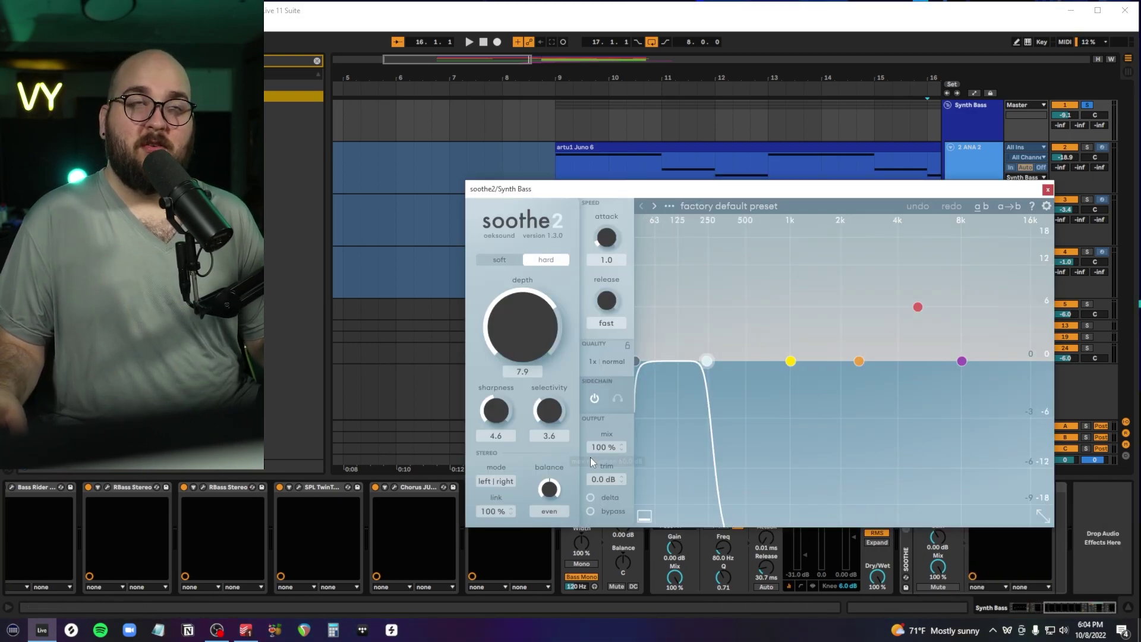
pyautogui.click(1047, 190)
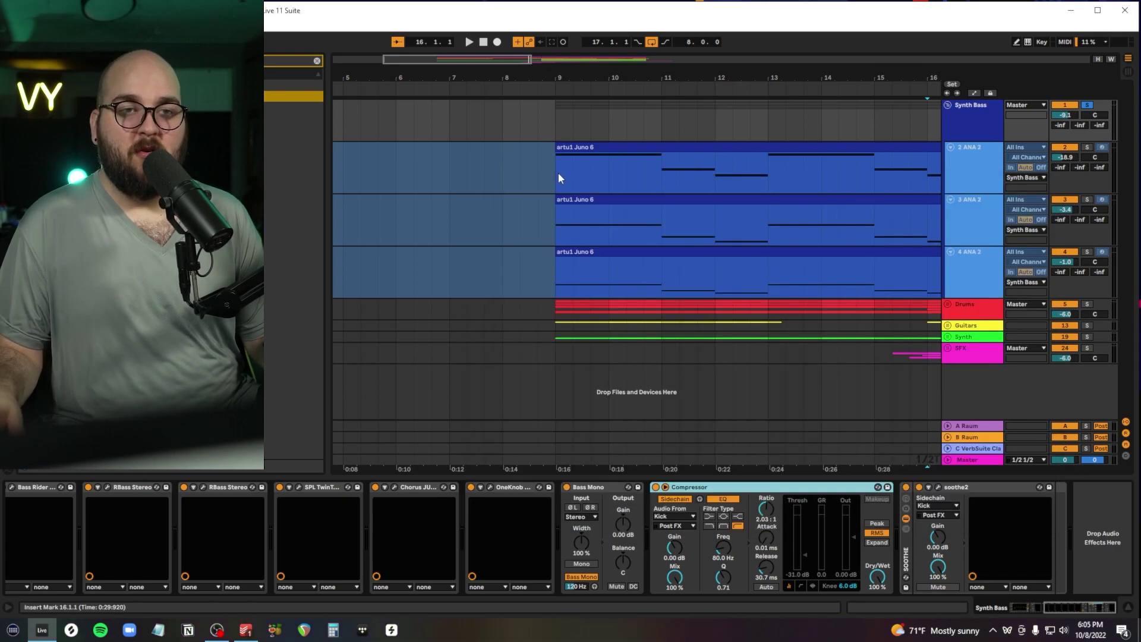
# Play the Synth Bass group from bar 9 with all its devices switched off and back on, and stop playback.
pyautogui.click(558, 172)
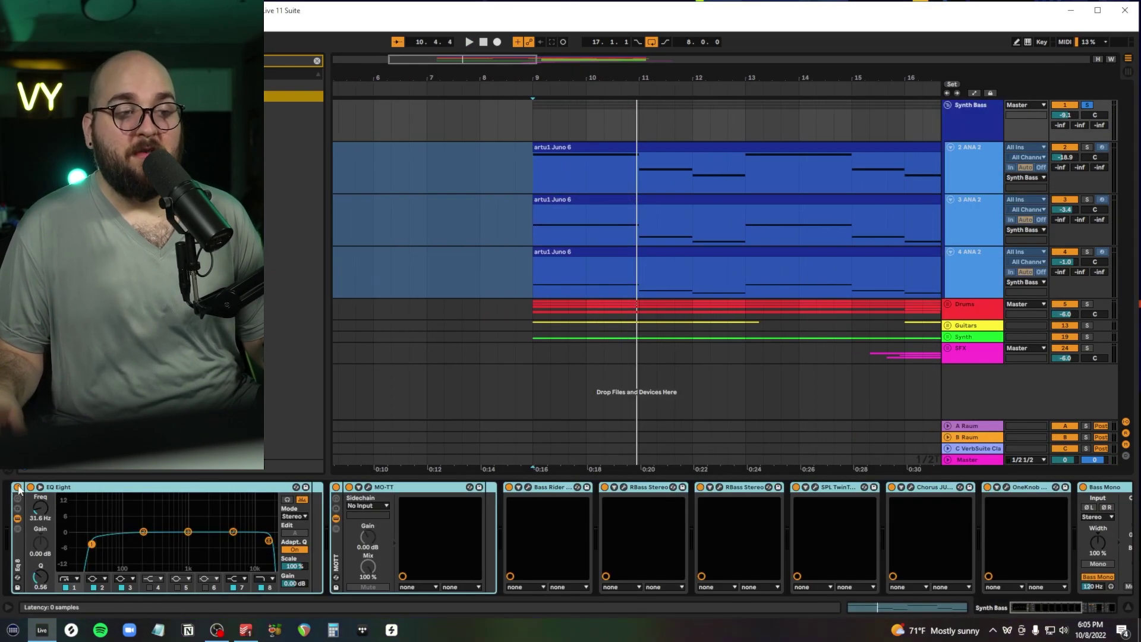
pyautogui.click(18, 487)
pyautogui.press('space')
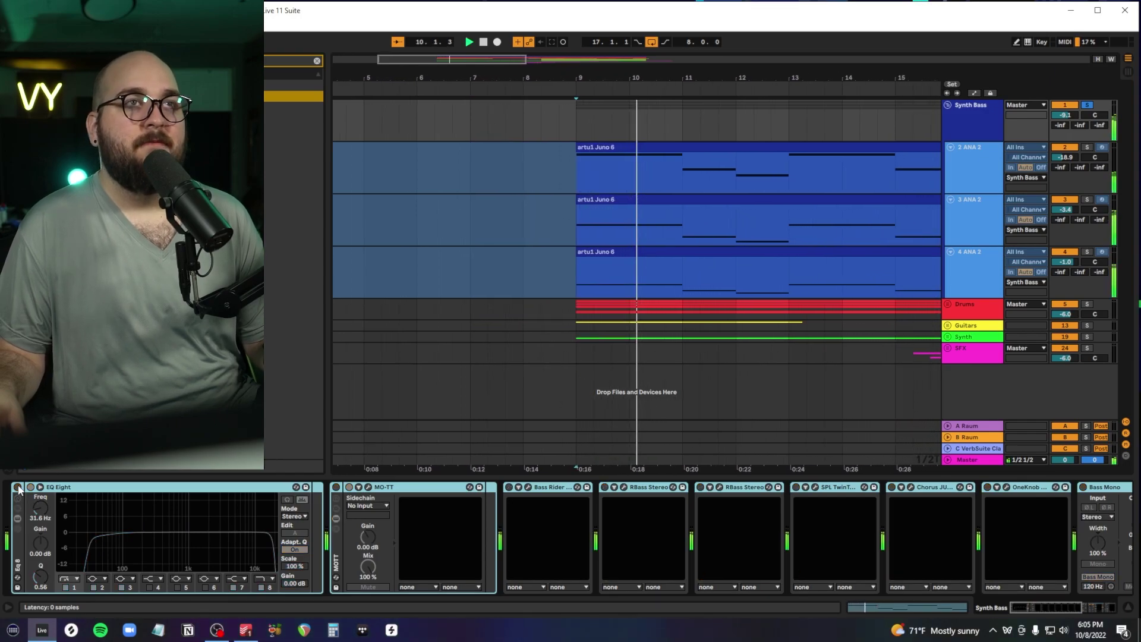
pyautogui.click(18, 487)
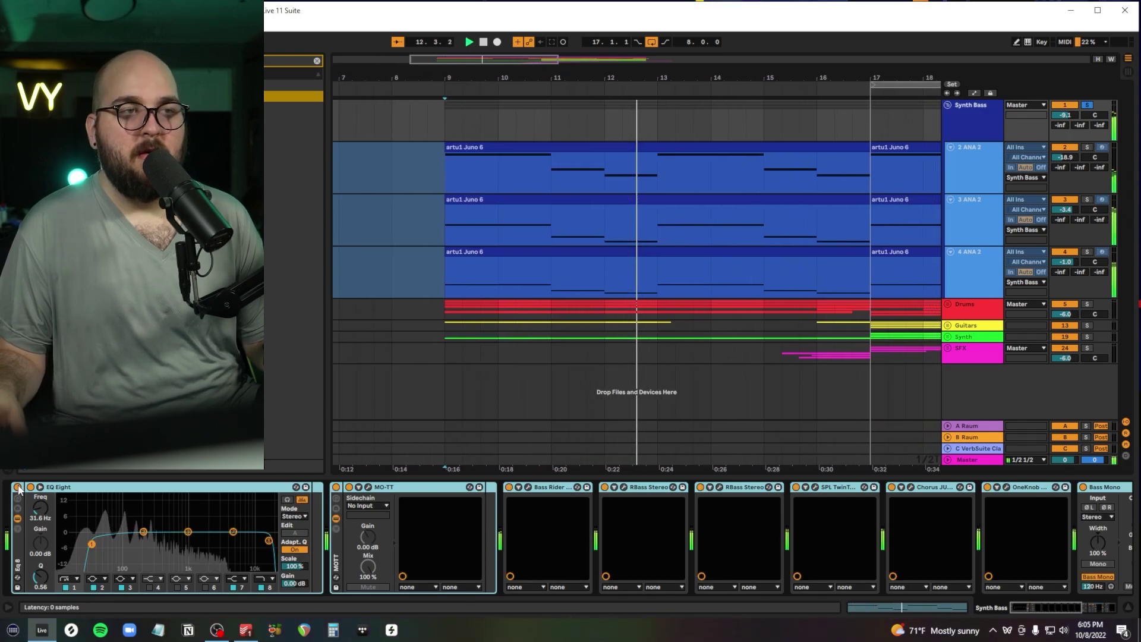
pyautogui.press('space')
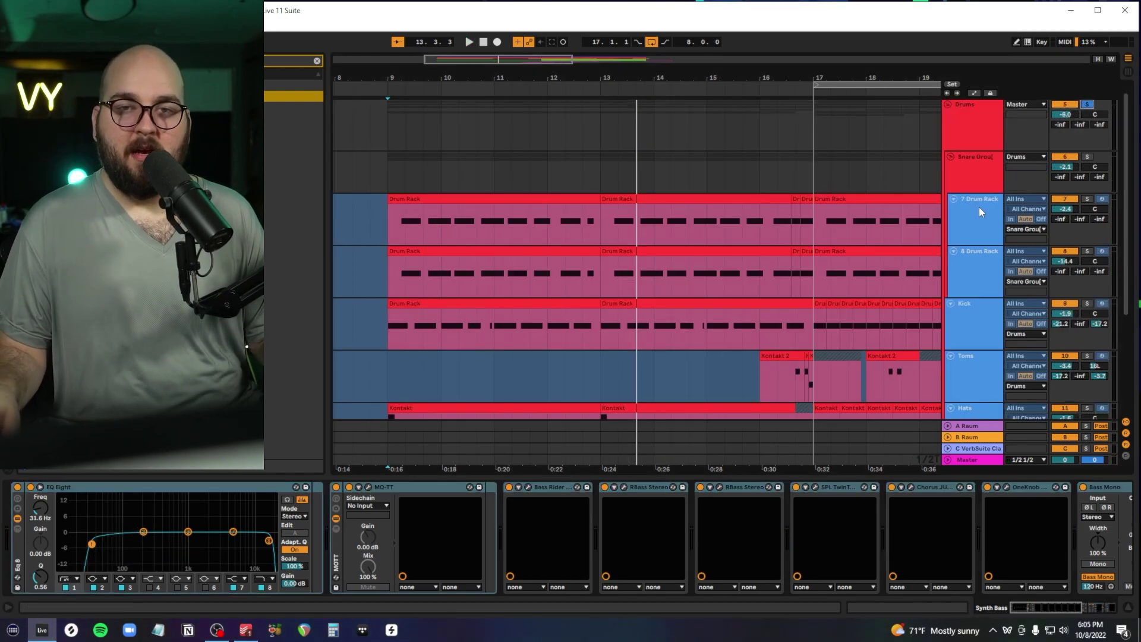
# Look over the Drums group's tracks, play them from bar 13 into the section starting at bar 17, and stop playback.
pyautogui.click(973, 212)
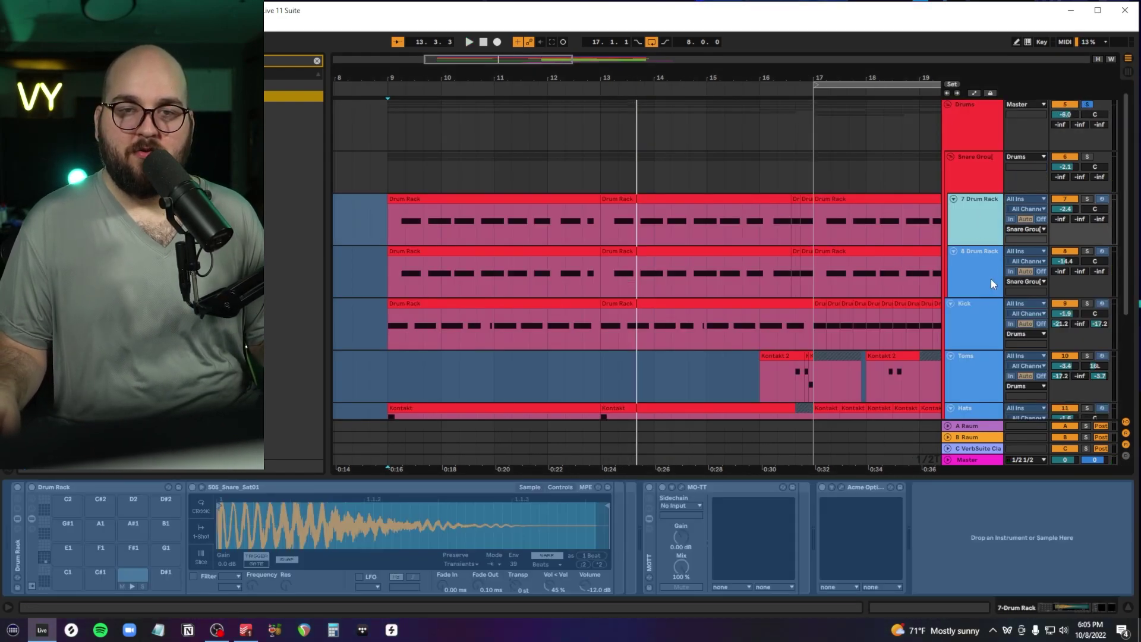
pyautogui.scroll(-3, 967, 324)
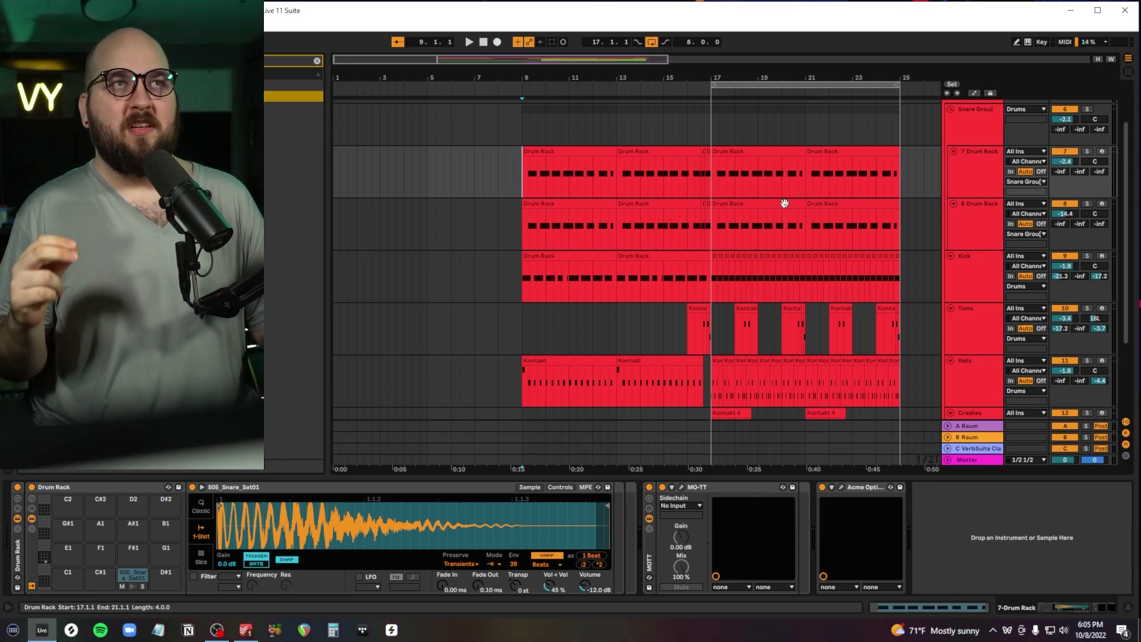
pyautogui.scroll(3, 720, 332)
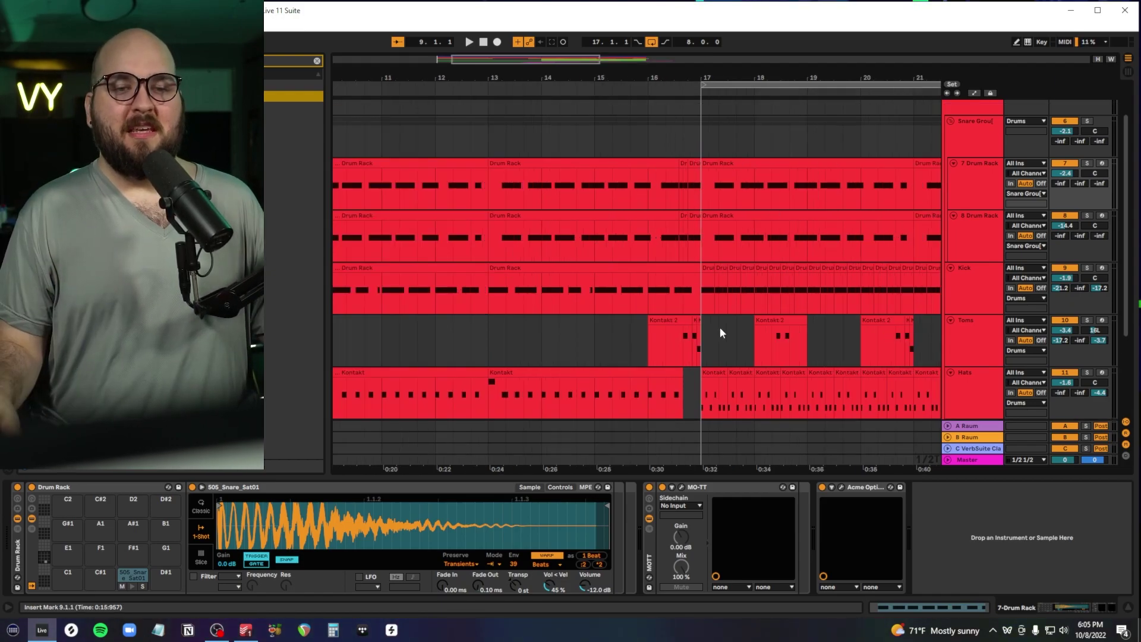
pyautogui.scroll(-3, 719, 328)
pyautogui.click(701, 318)
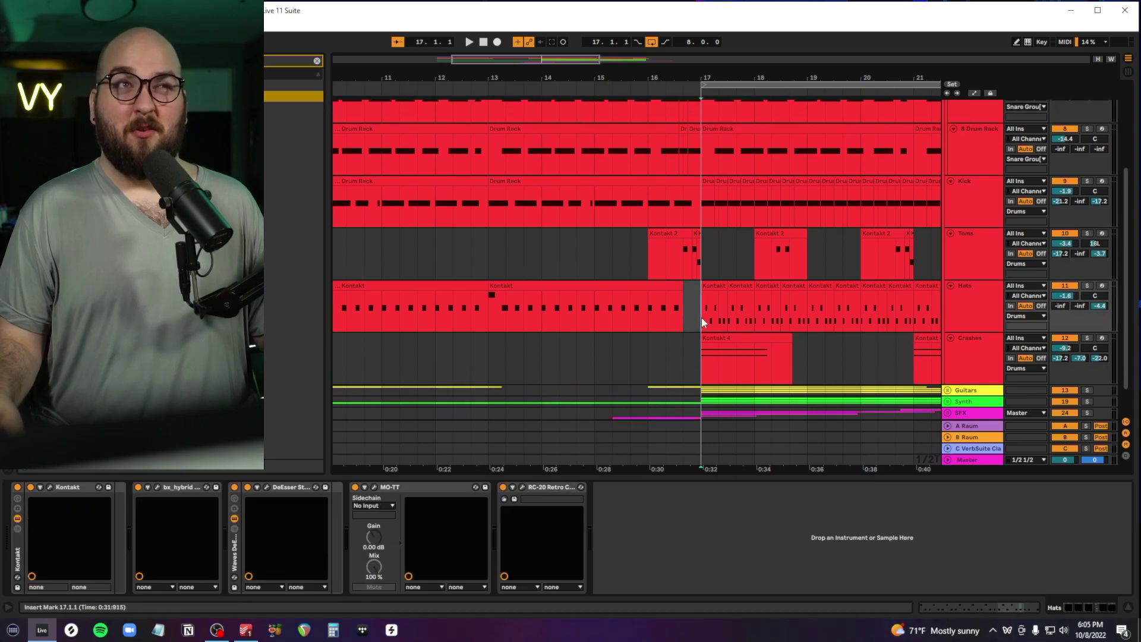
pyautogui.scroll(2, 692, 291)
pyautogui.hscroll(-1, 673, 290)
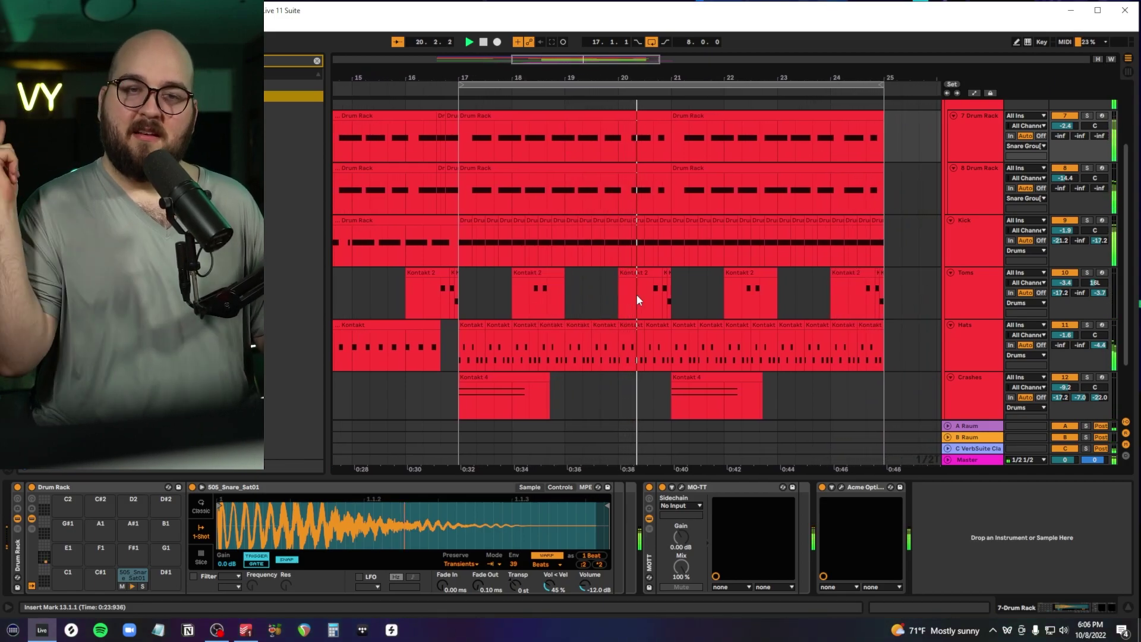
pyautogui.press('space')
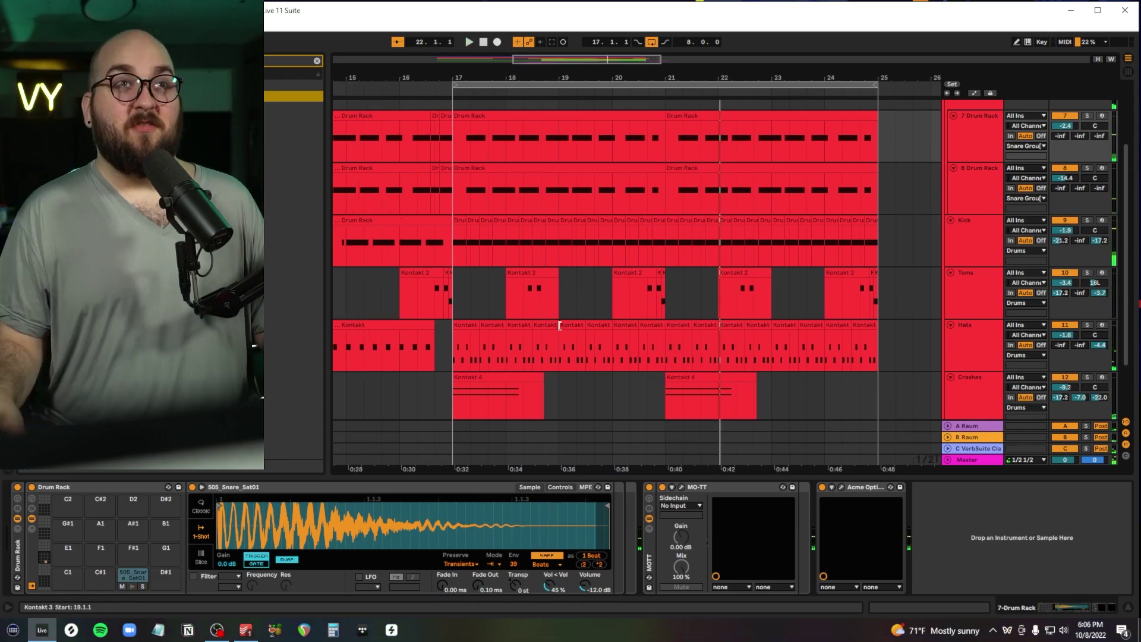
# Solo the Snare Group and its first Drum Rack track, and play that snare from bar 9.
pyautogui.hscroll(1, 558, 325)
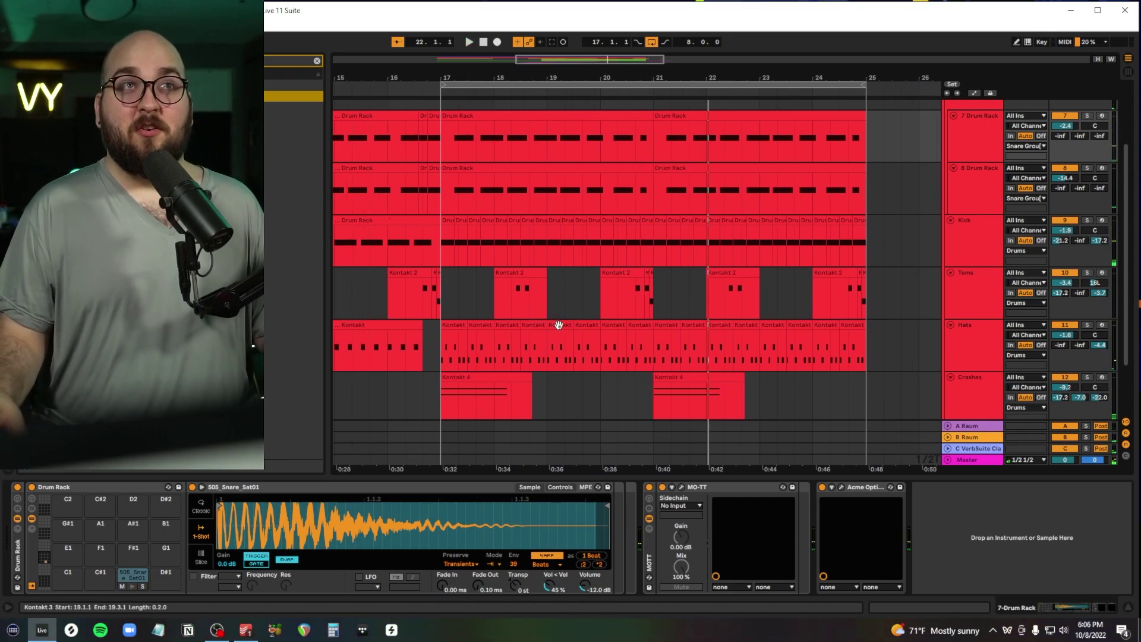
pyautogui.hscroll(-3, 558, 326)
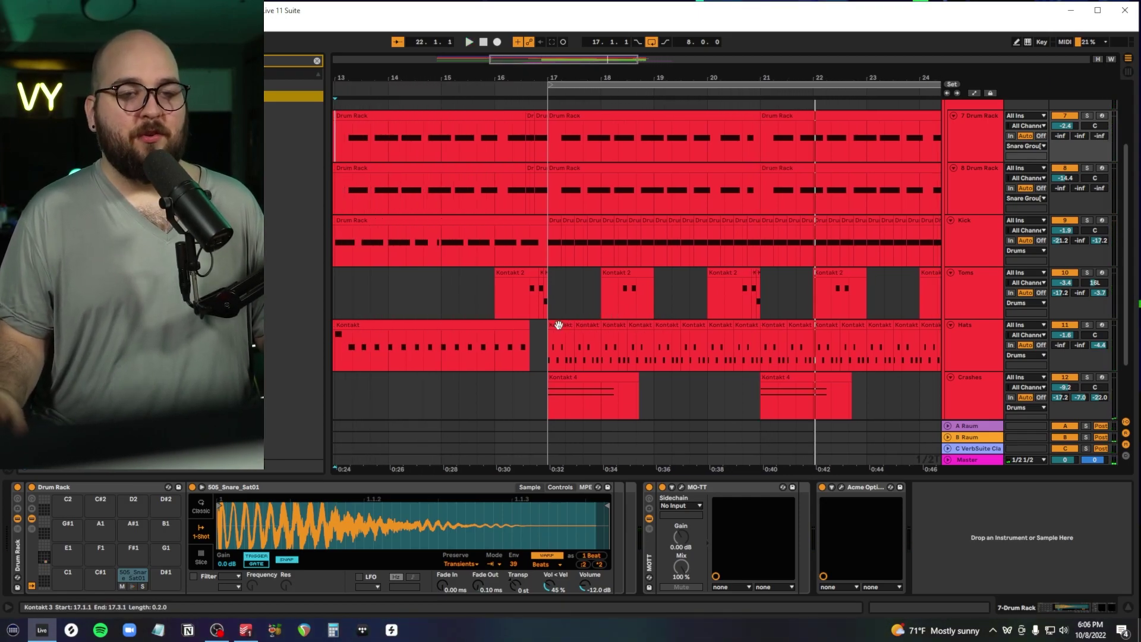
pyautogui.hscroll(-2, 558, 325)
pyautogui.moveTo(558, 325); pyautogui.dragTo(748, 409)
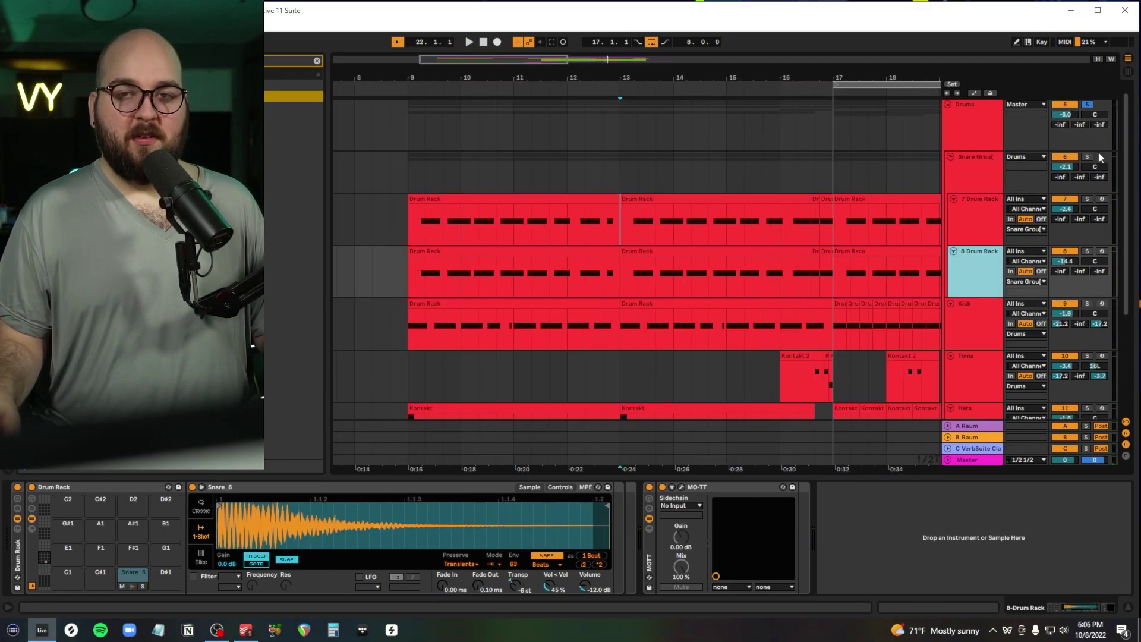
pyautogui.click(1087, 156)
pyautogui.click(992, 169)
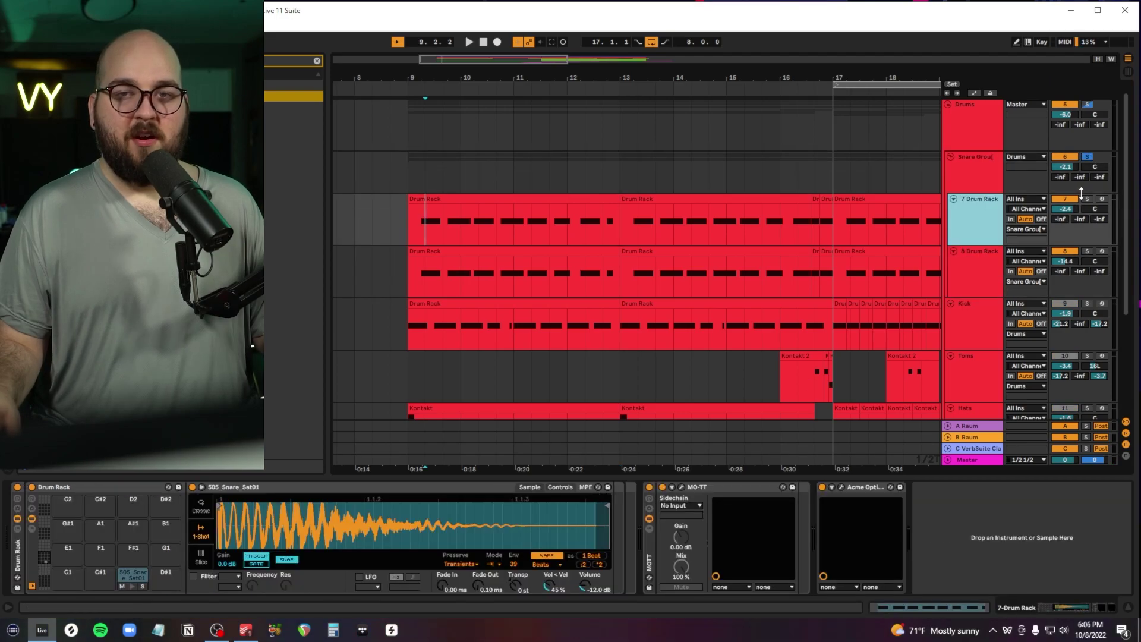
pyautogui.click(1086, 198)
pyautogui.click(406, 226)
pyautogui.press('space')
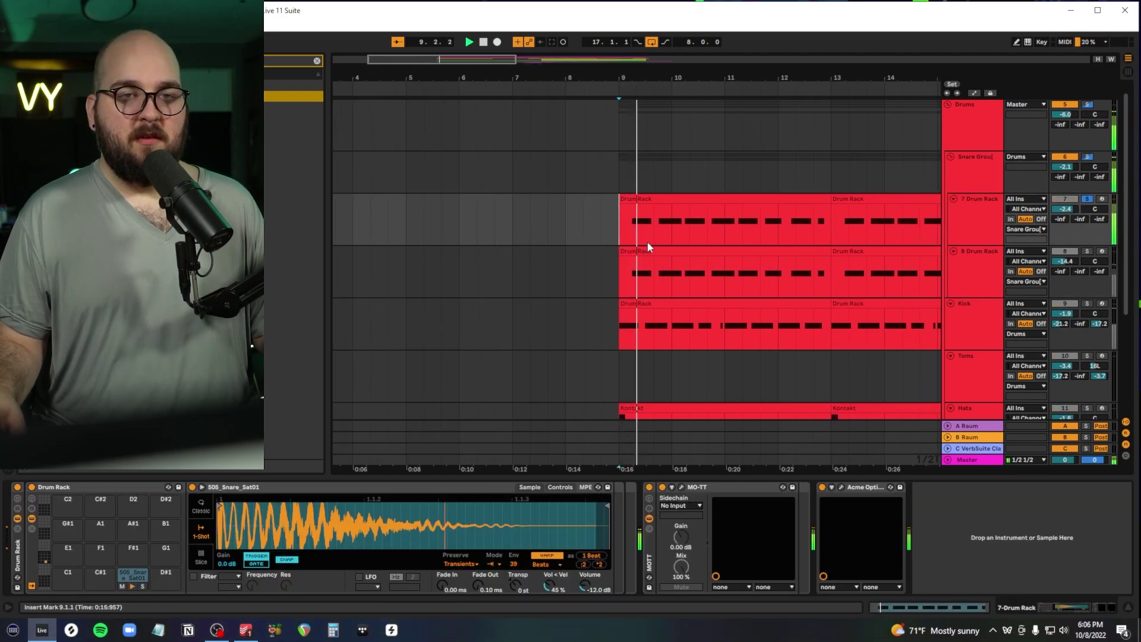
# Audition the 505_Snare_Set01 sample and review the MO-TT and Acme Opticom XLA-3 plug-ins on its track, closing each one.
pyautogui.click(133, 585)
pyautogui.click(681, 487)
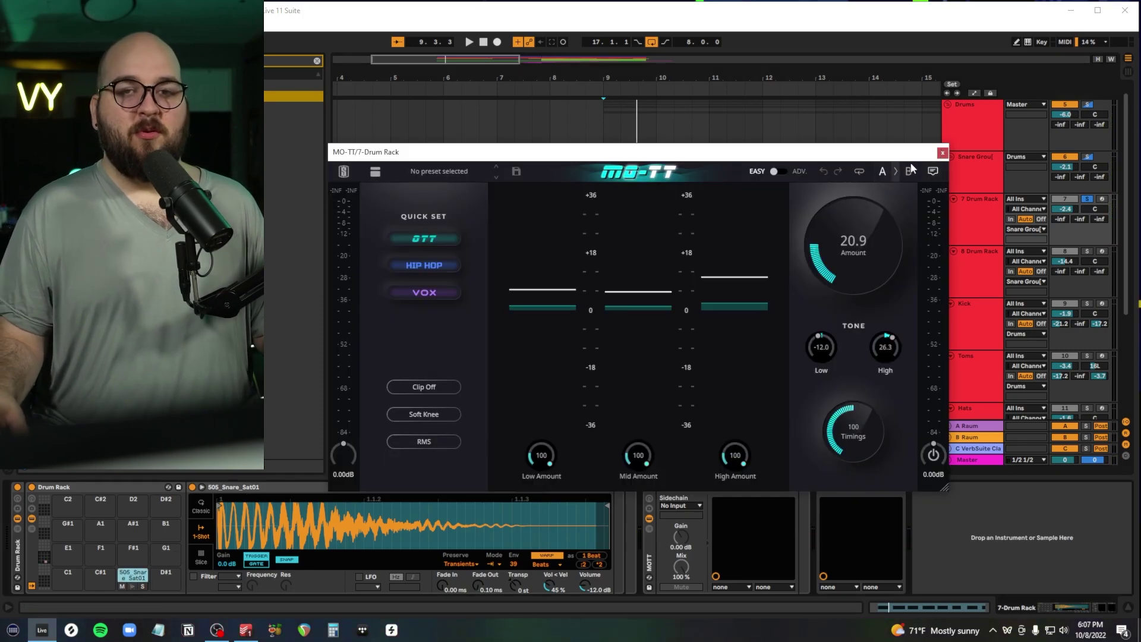
pyautogui.click(942, 154)
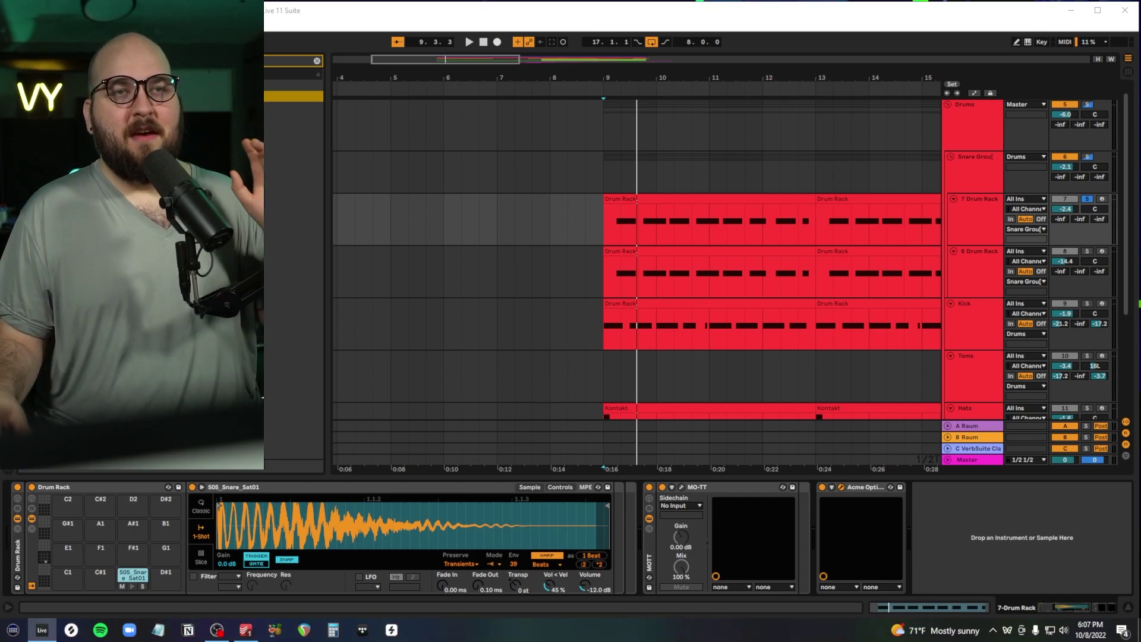
pyautogui.moveTo(554, 314); pyautogui.dragTo(699, 270)
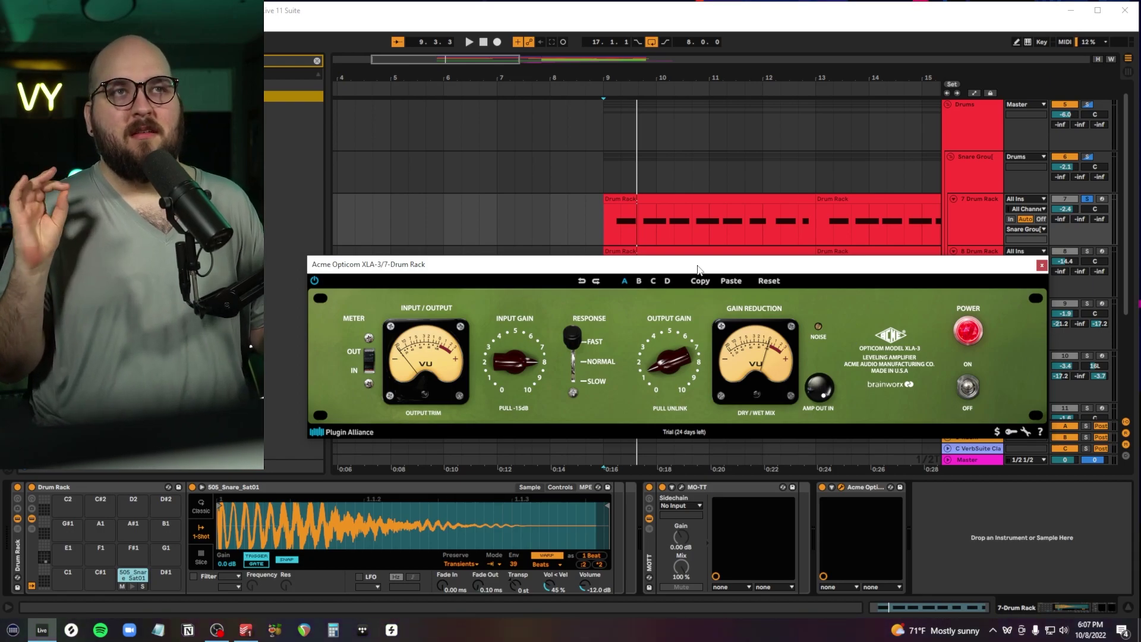
pyautogui.click(1041, 265)
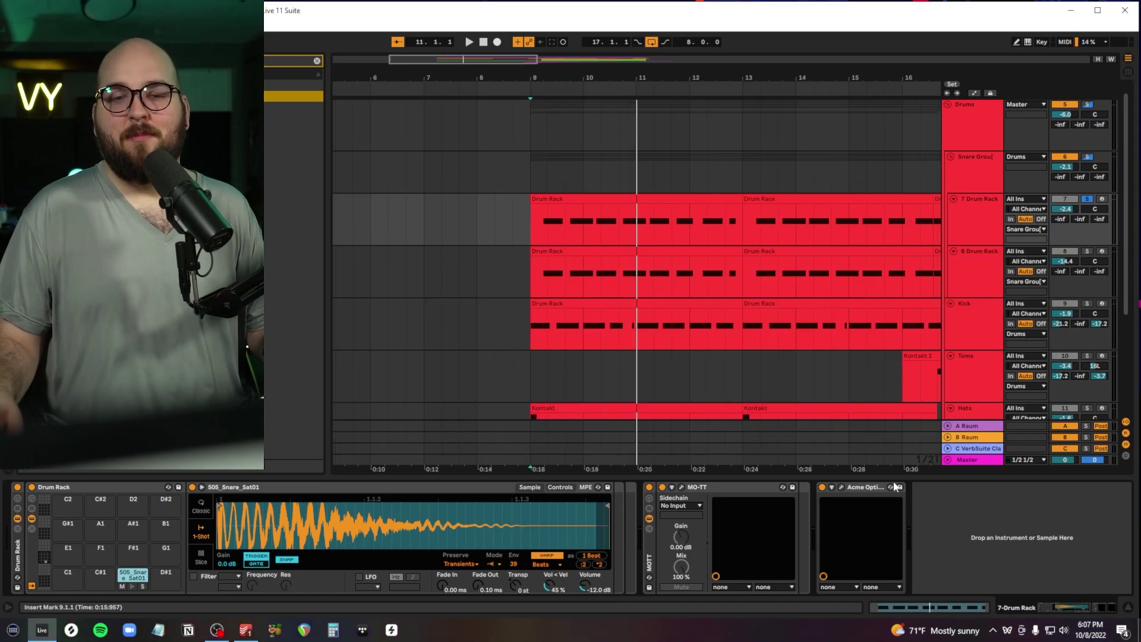
# Solo the second snare Drum Rack, audition its Snare_6 sample, and check its MO-TT plug-in before closing it.
pyautogui.click(1086, 252)
pyautogui.click(963, 275)
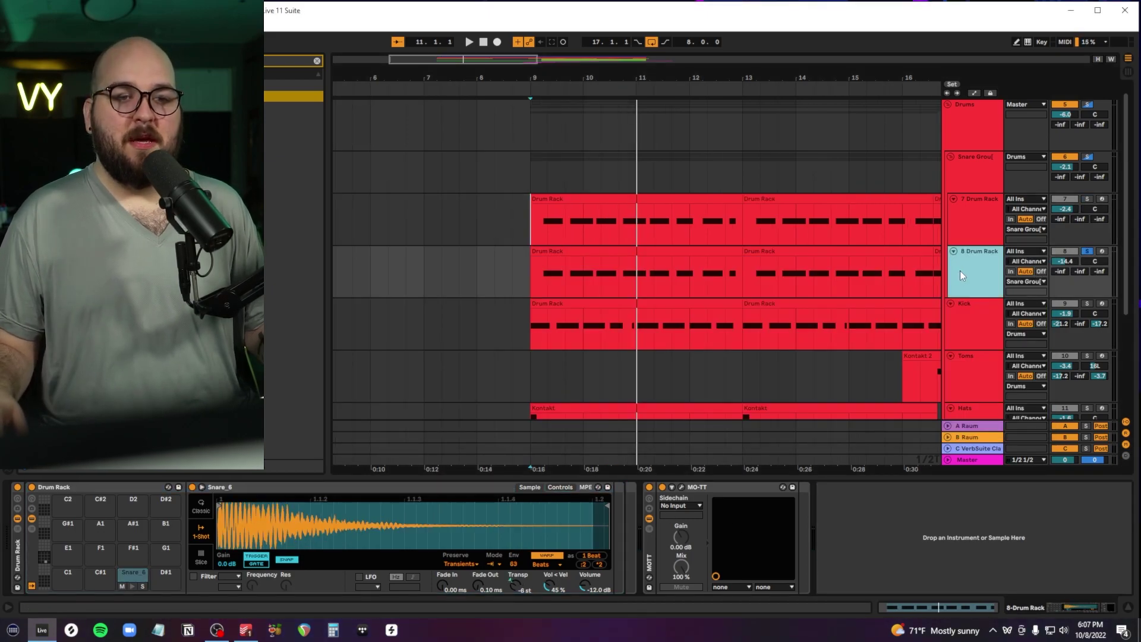
pyautogui.click(132, 587)
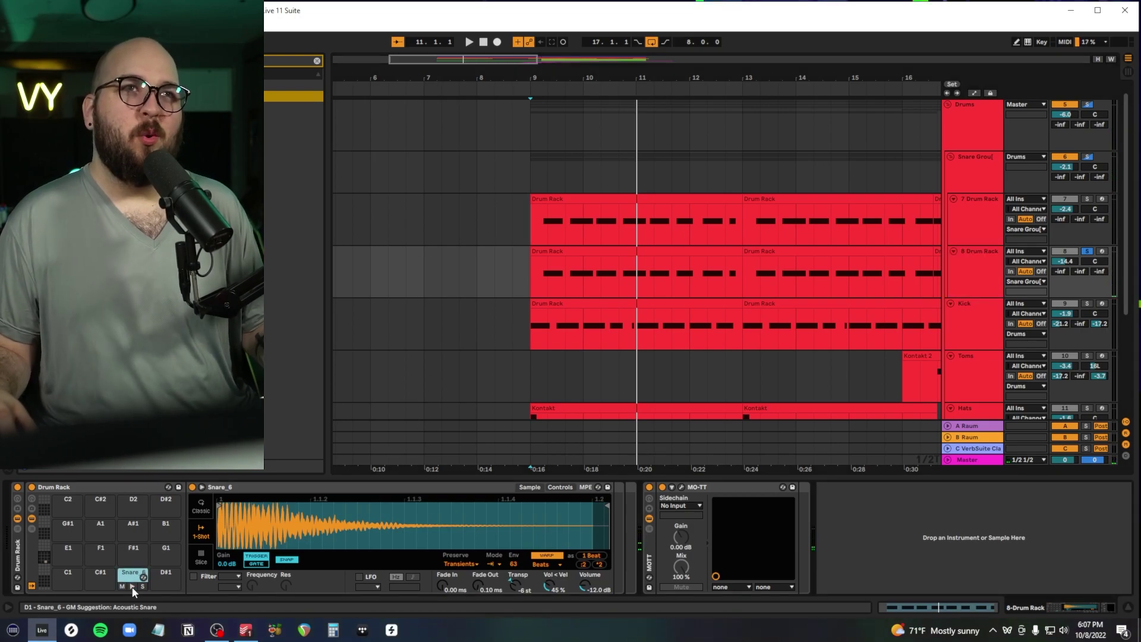
pyautogui.click(133, 586)
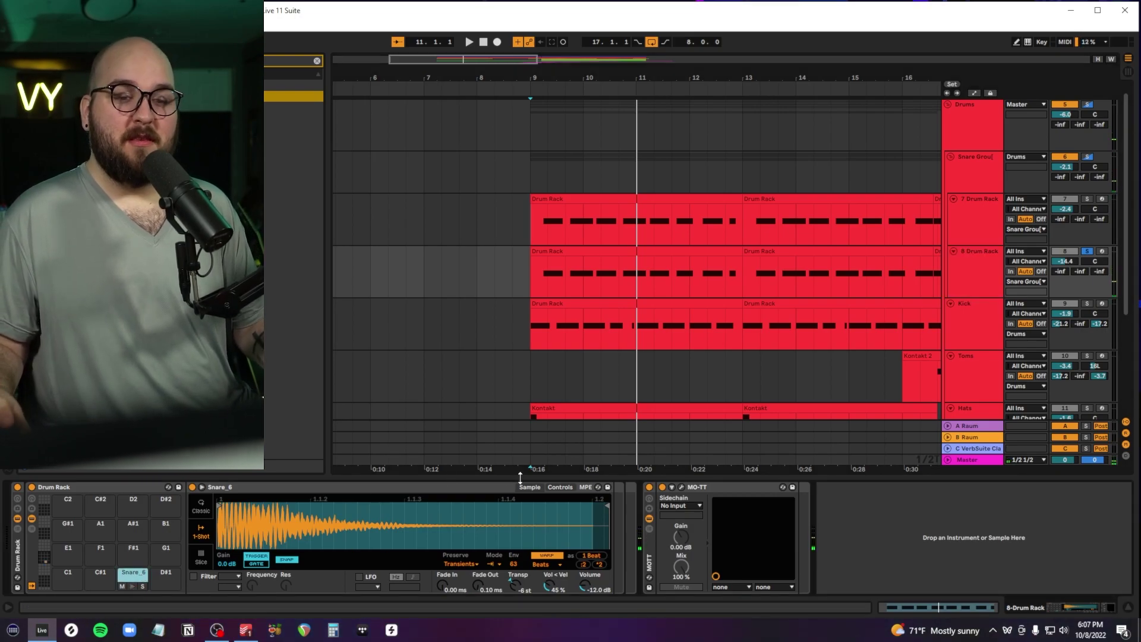
pyautogui.click(681, 487)
pyautogui.click(777, 205)
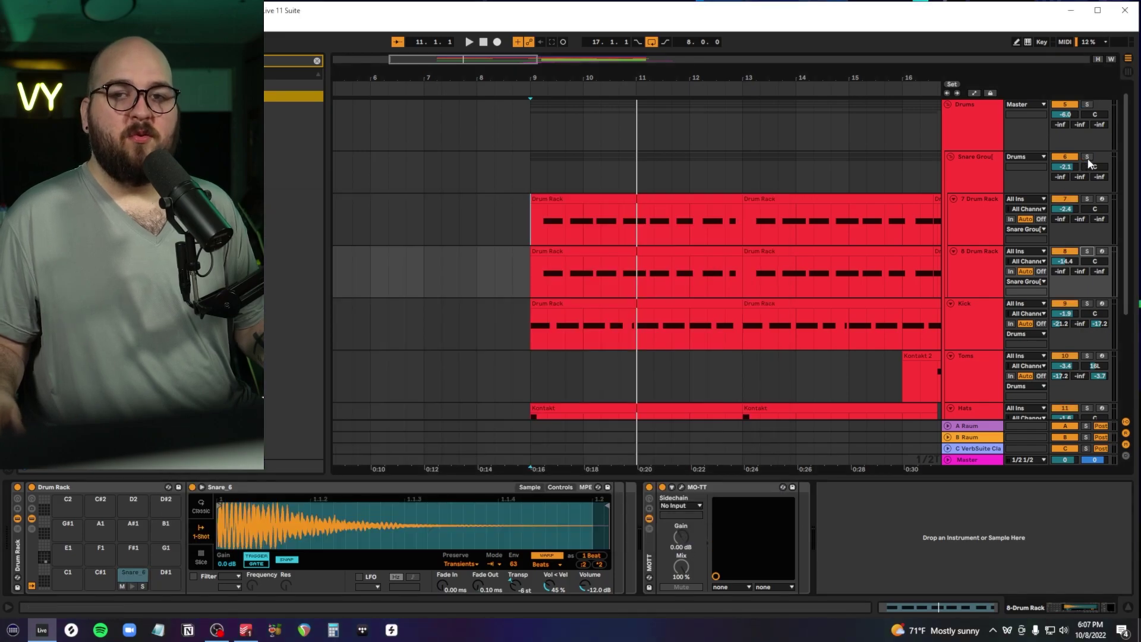
# Play the soloed Snare Group from bar 9 with its effects switched off, and stop playback.
pyautogui.click(974, 173)
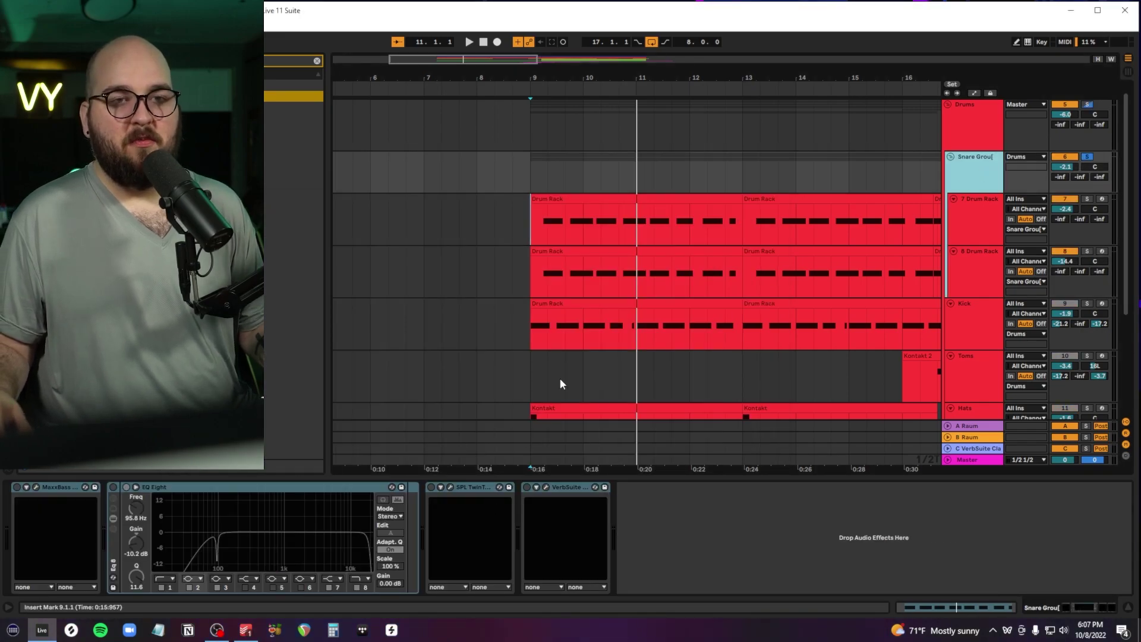
pyautogui.press('space')
pyautogui.press('space')
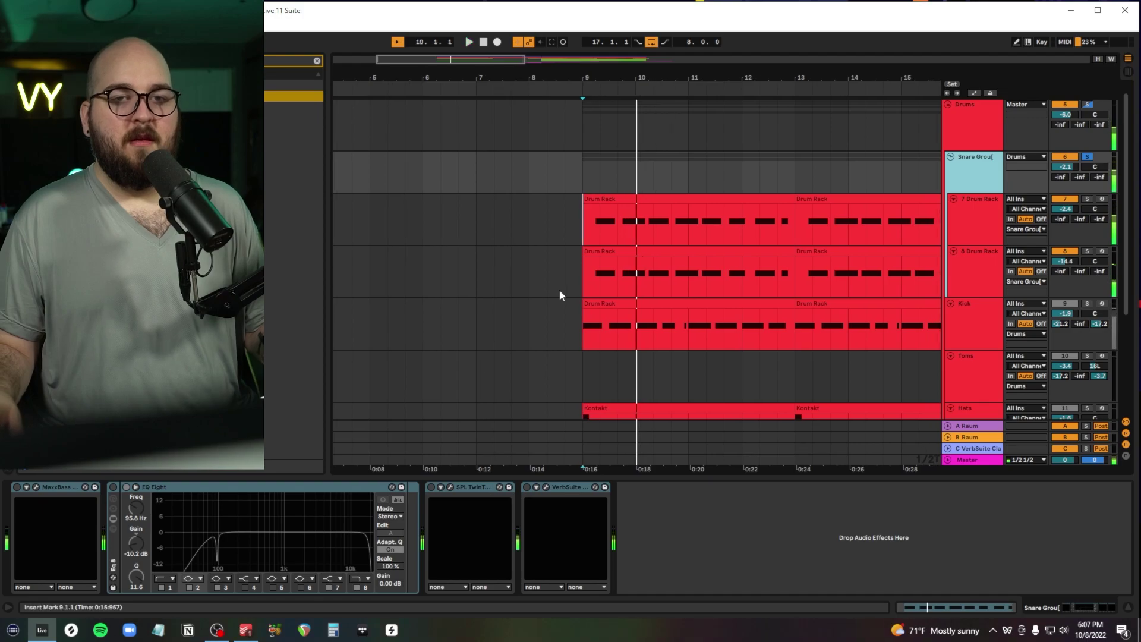
# Switch on MaxxBass on the Snare Group, reset its clip indicator, play the snares through it, and close its window.
pyautogui.click(17, 486)
pyautogui.hotkey('ctrl', 'alt', 'p')
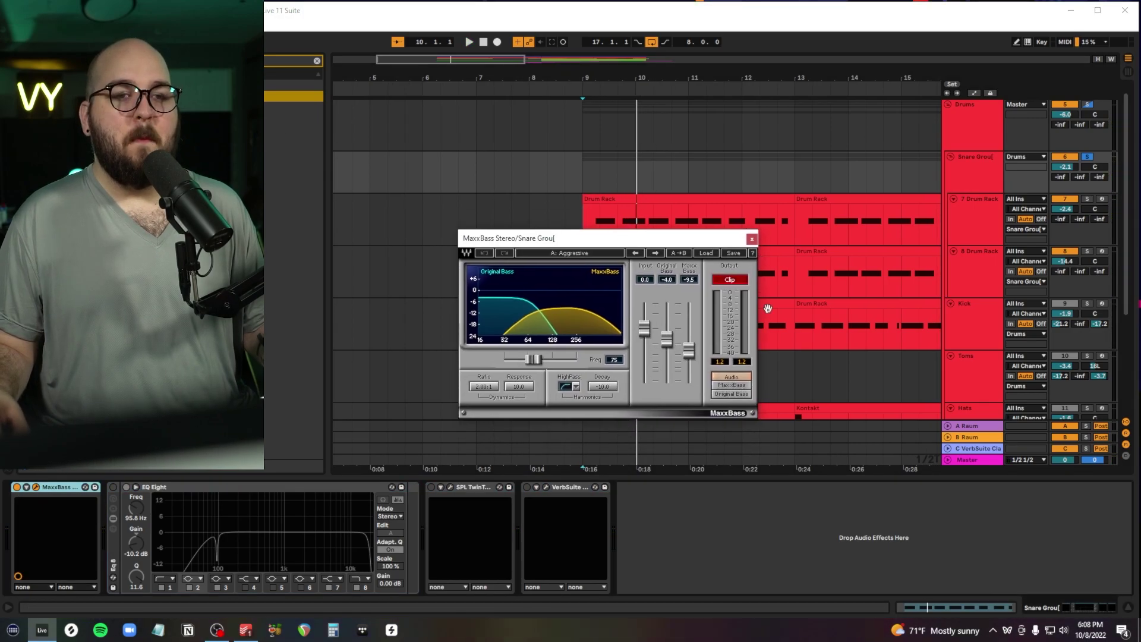
pyautogui.click(738, 279)
pyautogui.press('space')
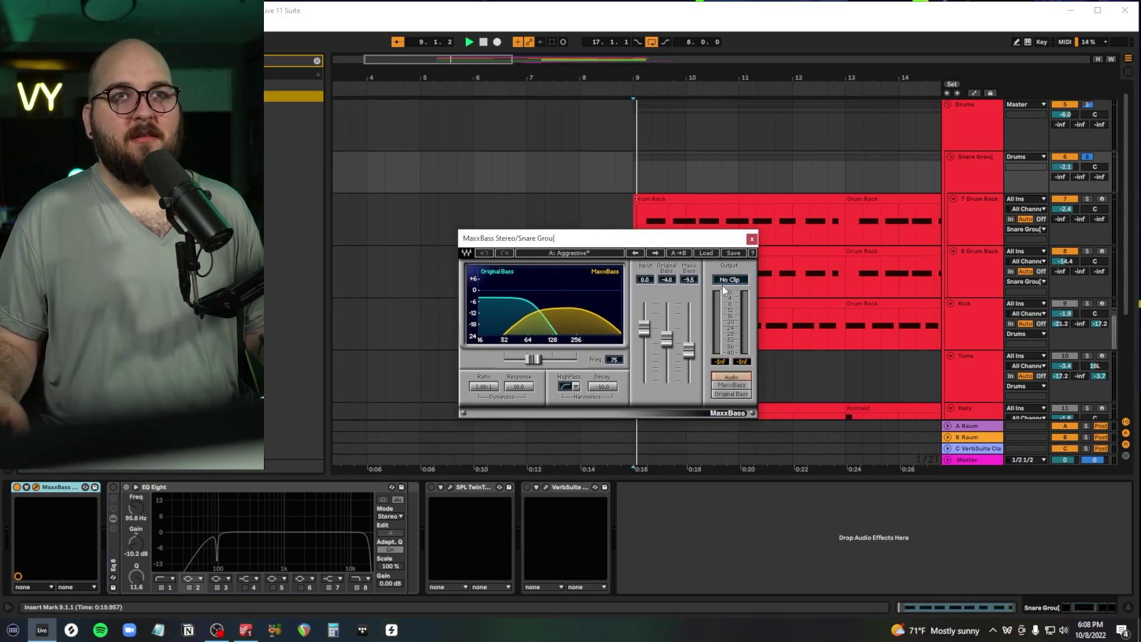
pyautogui.click(752, 239)
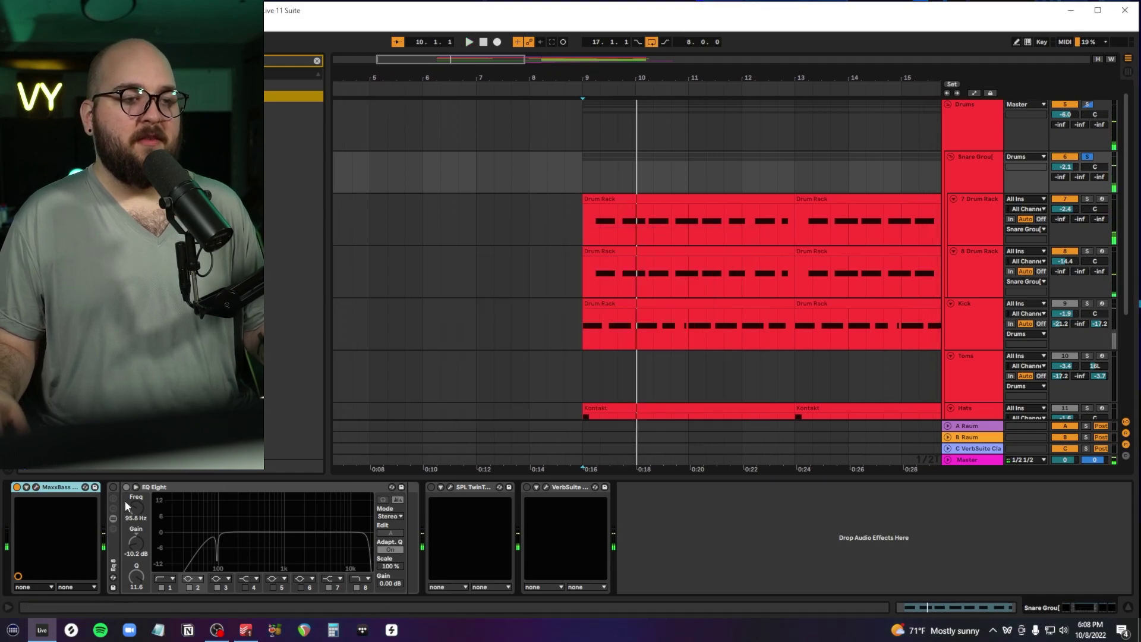
# Switch on the Snare Group's EQ Eight and SPL TwinTube, and play the snares through the TwinTube.
pyautogui.click(126, 487)
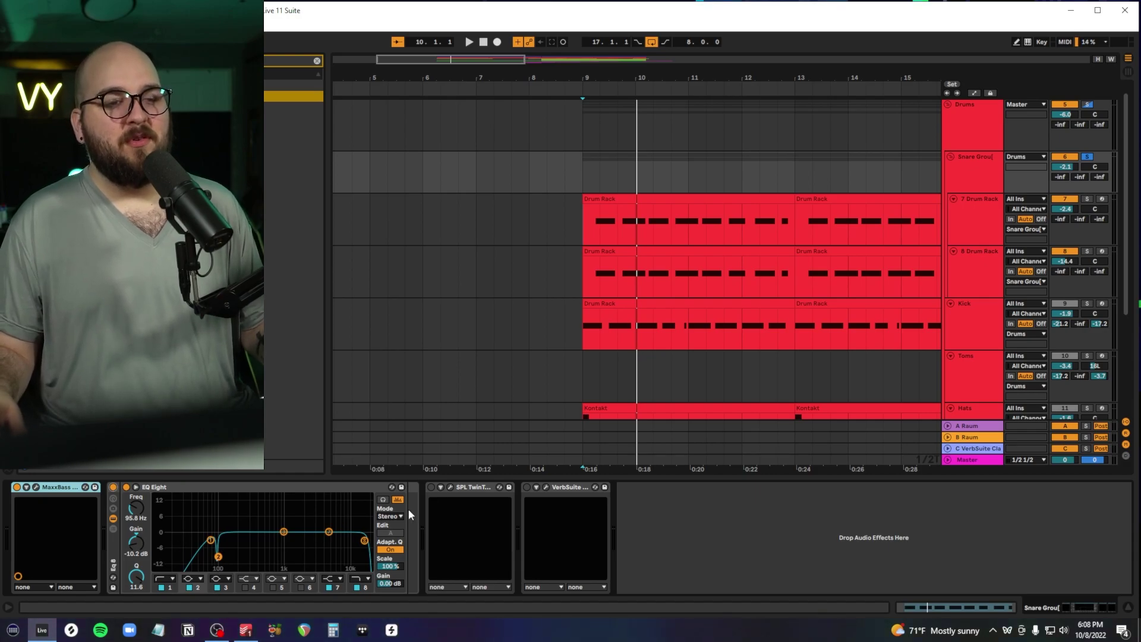
pyautogui.click(450, 487)
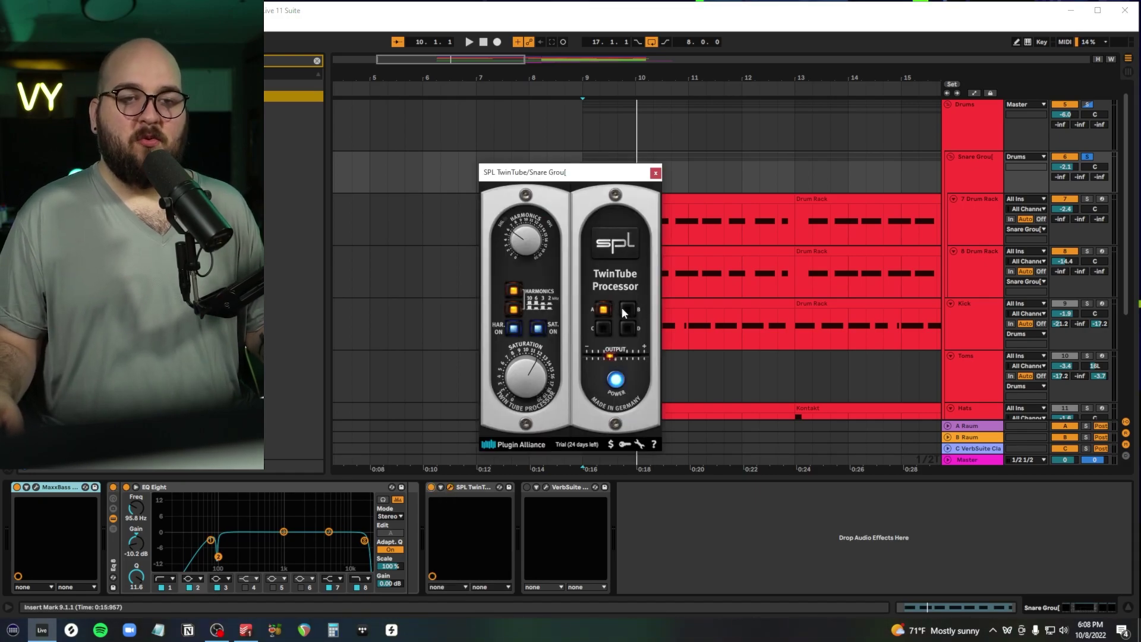
pyautogui.press('space')
pyautogui.click(431, 488)
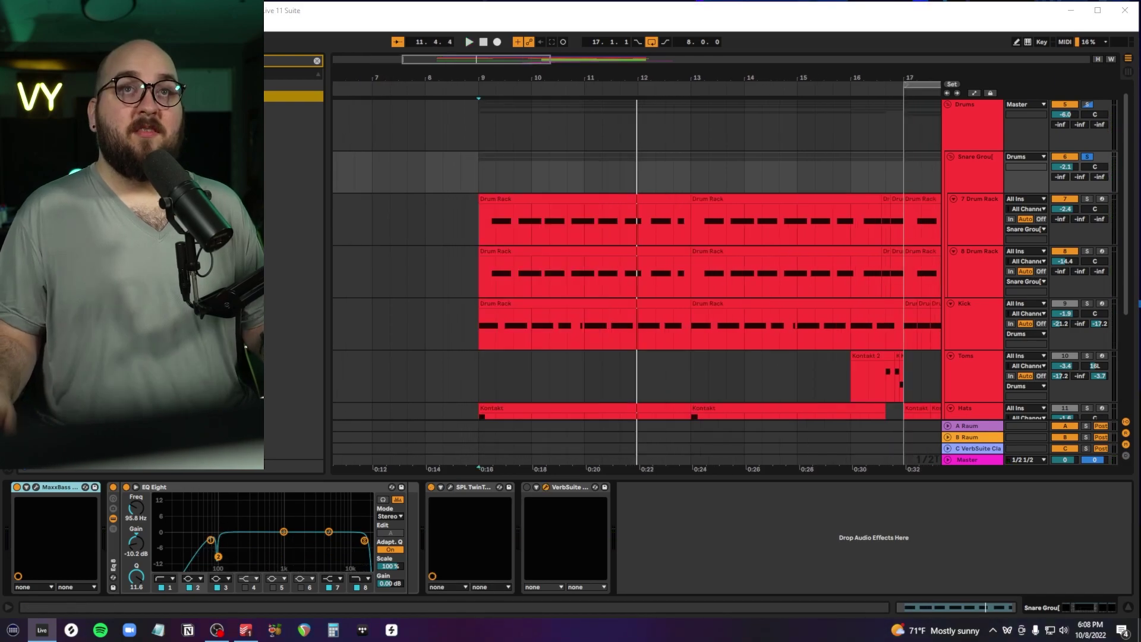
# Play the snares while raising VerbSuite Classics' Dry/Wet to 100% and lowering it again, and close the plug-in.
pyautogui.moveTo(581, 0); pyautogui.dragTo(669, 162)
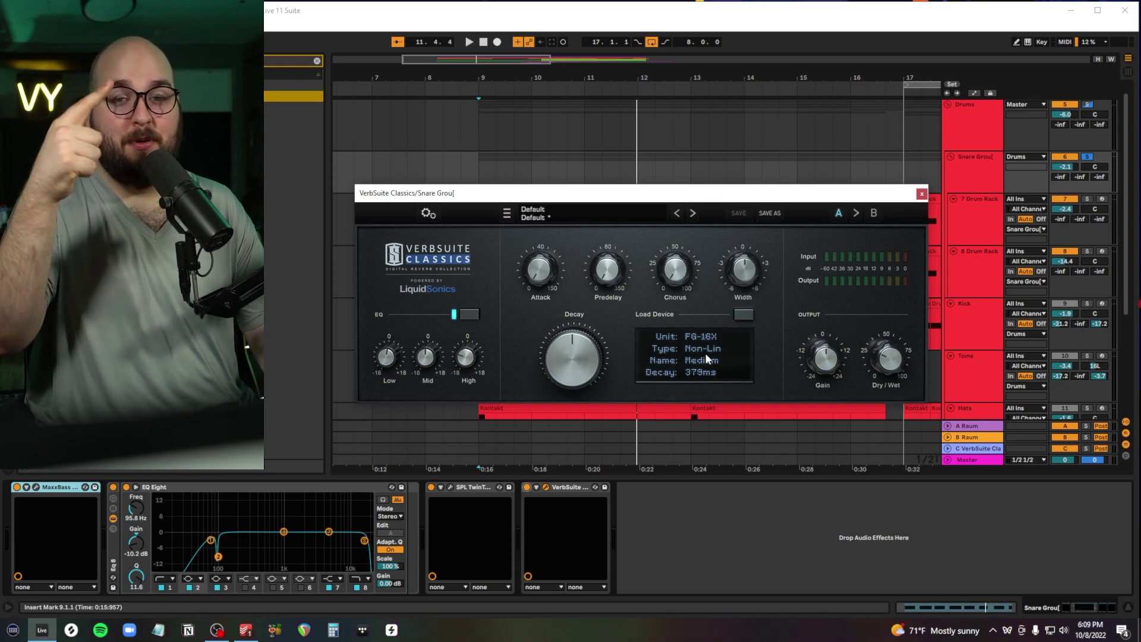
pyautogui.press('space')
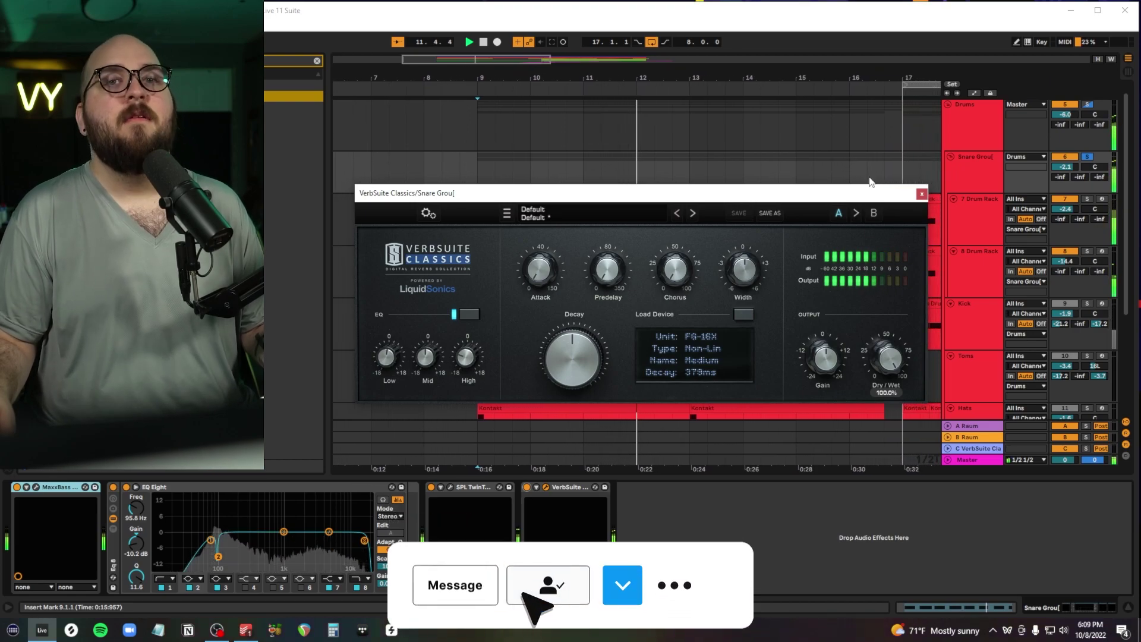
pyautogui.moveTo(886, 359); pyautogui.dragTo(885, 416)
pyautogui.moveTo(885, 360); pyautogui.dragTo(882, 302)
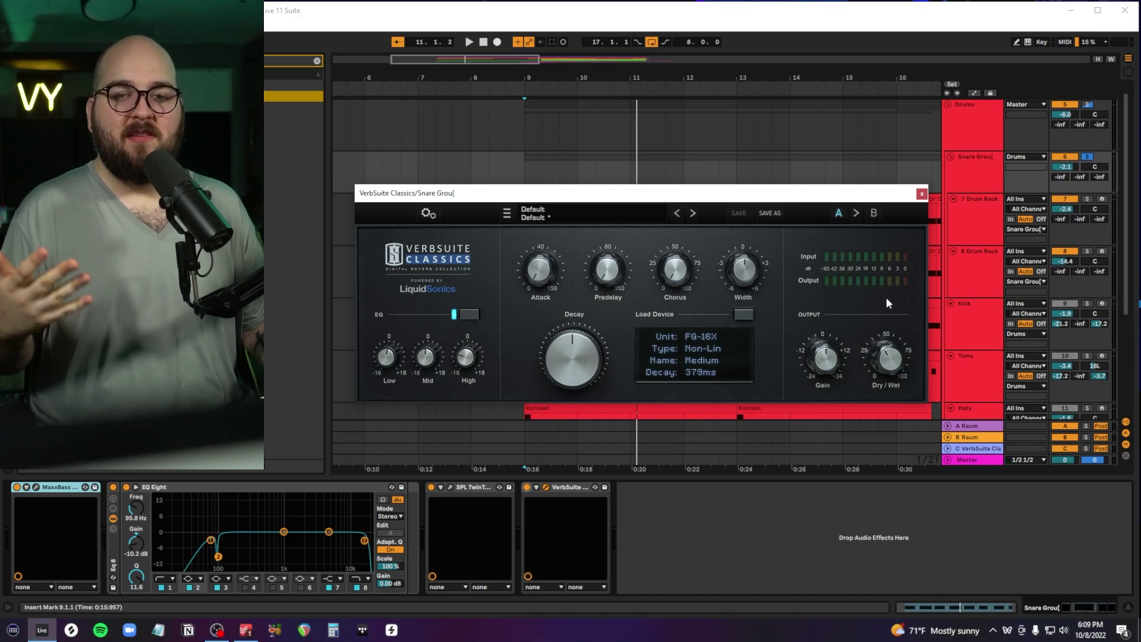
pyautogui.click(922, 193)
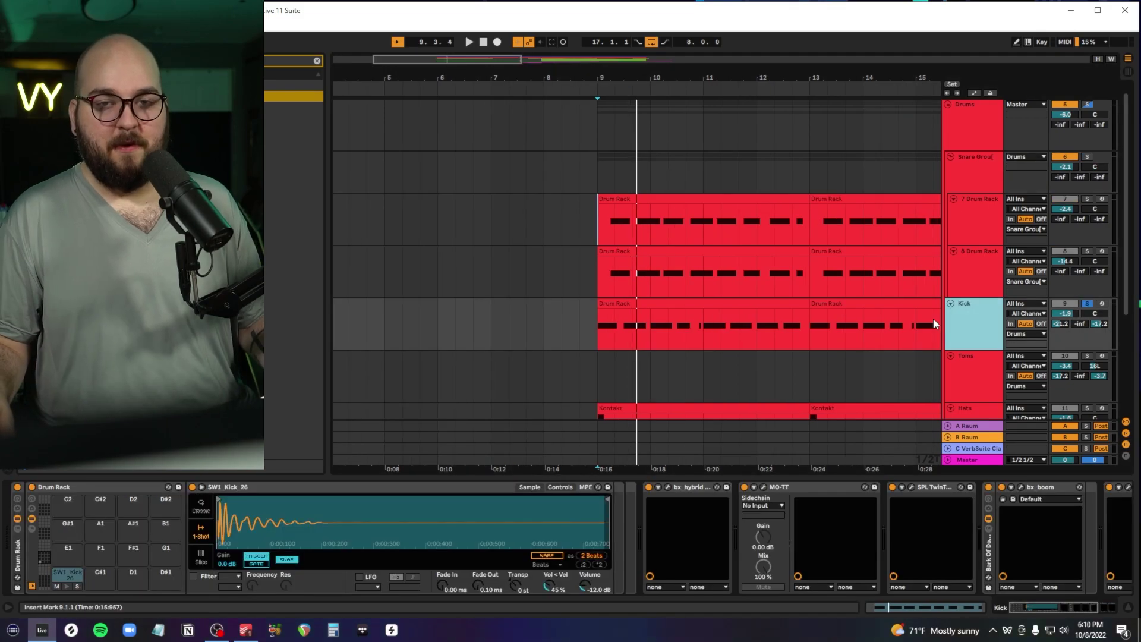
# Audition the Kick track's SW1_Kick_26 sample, and review its bx_hybrid V2 mix EQ before closing it.
pyautogui.scroll(-1, 831, 335)
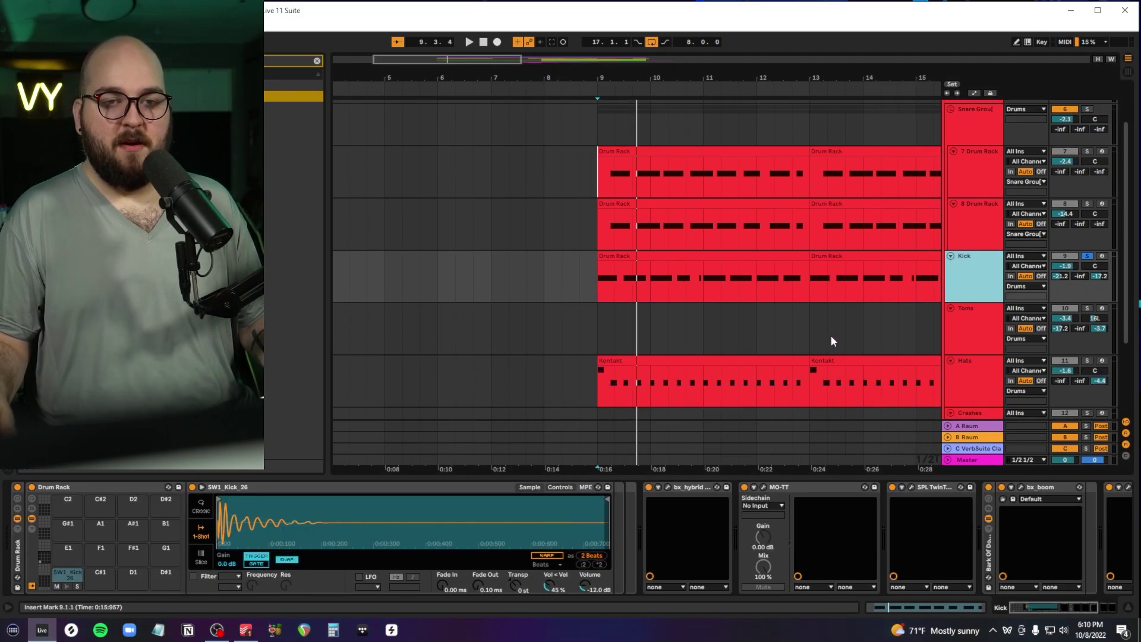
pyautogui.hscroll(3, 831, 335)
pyautogui.click(67, 586)
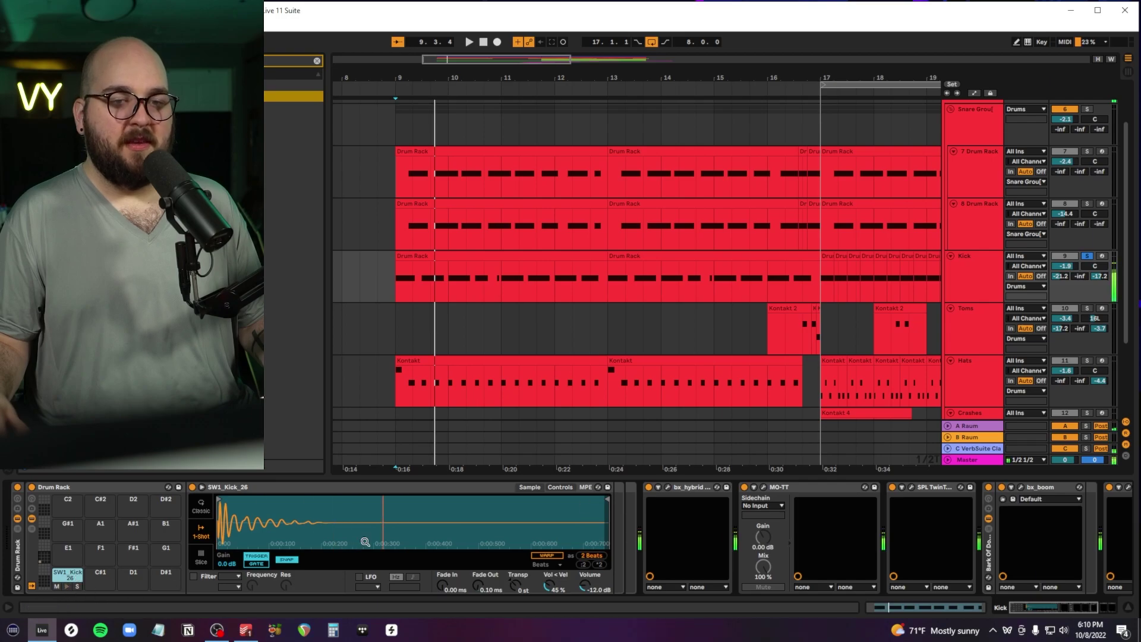
pyautogui.click(667, 487)
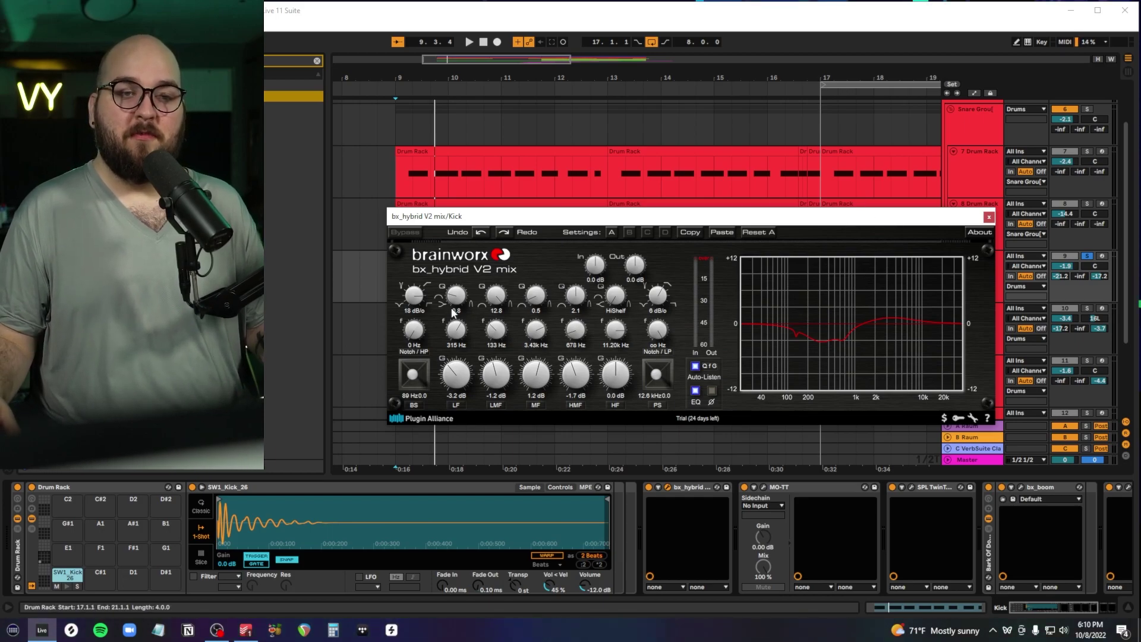
pyautogui.click(989, 218)
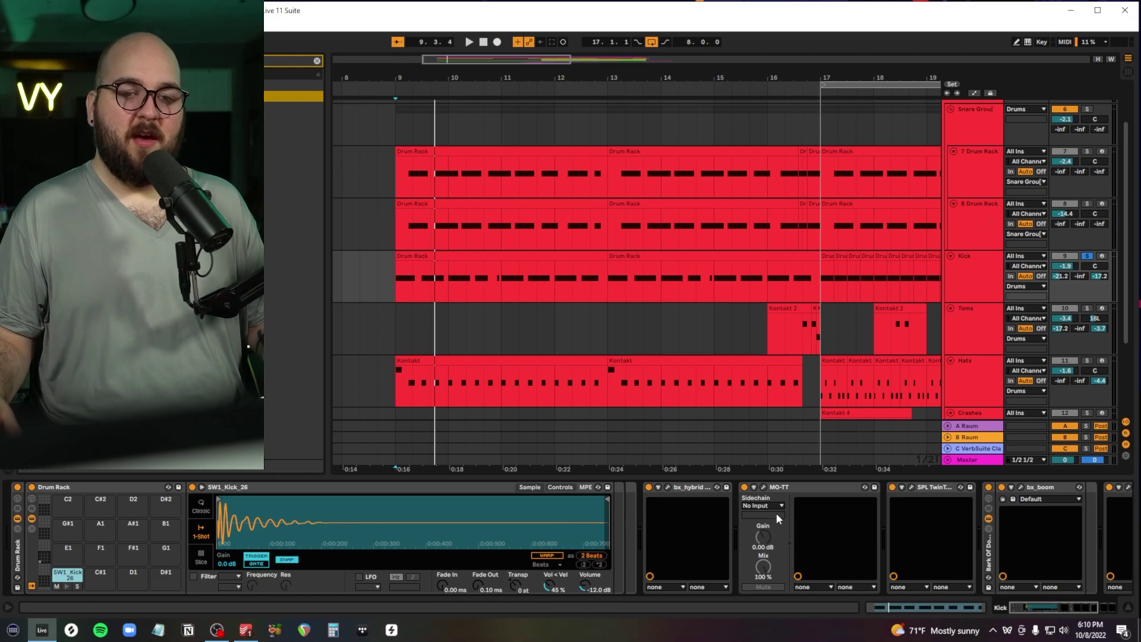
# Review the Kick track's MO-TT and SPL TwinTube.
pyautogui.click(767, 490)
pyautogui.scroll(-3, 737, 490)
pyautogui.click(710, 487)
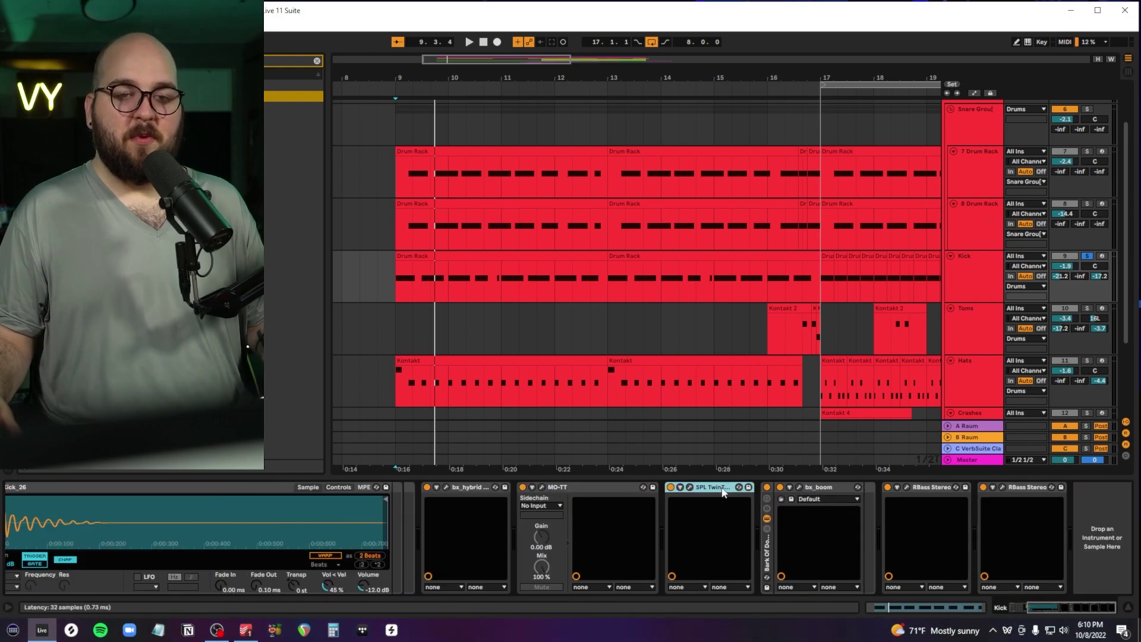
# Cycle the Kick's bx_boom mode through MID and HI back to LO, raise boom! to 42, close it and inspect RBass Stereo.
pyautogui.click(797, 487)
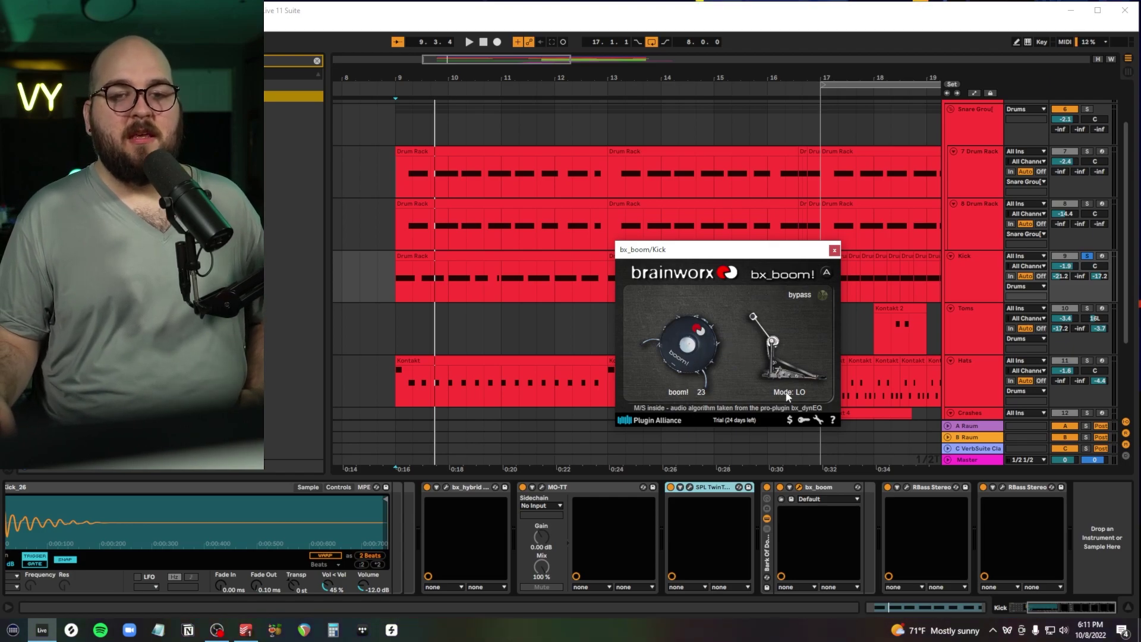
pyautogui.click(782, 308)
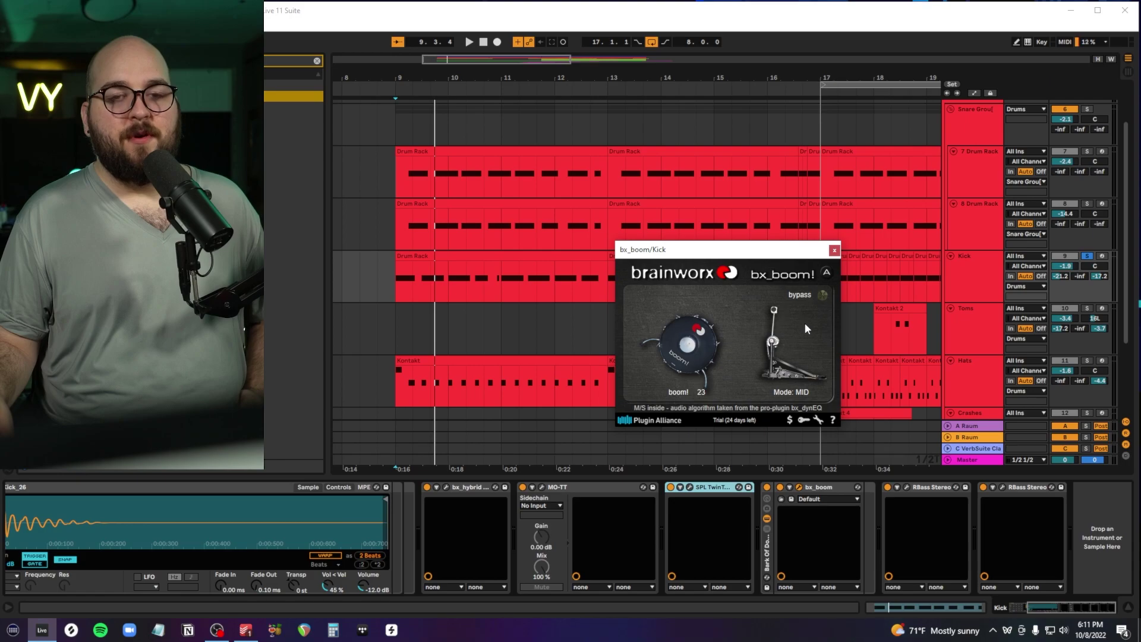
pyautogui.moveTo(851, 390); pyautogui.dragTo(747, 158)
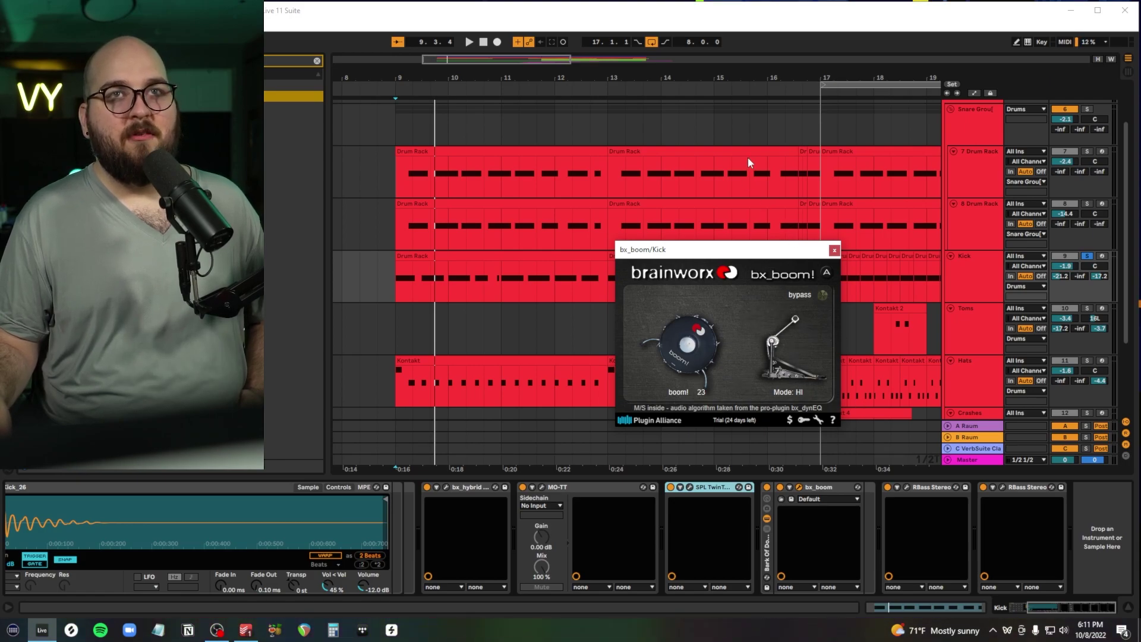
pyautogui.moveTo(687, 313)
pyautogui.mouseDown()
pyautogui.moveTo(697, 359)
pyautogui.moveTo(695, 305)
pyautogui.mouseUp()
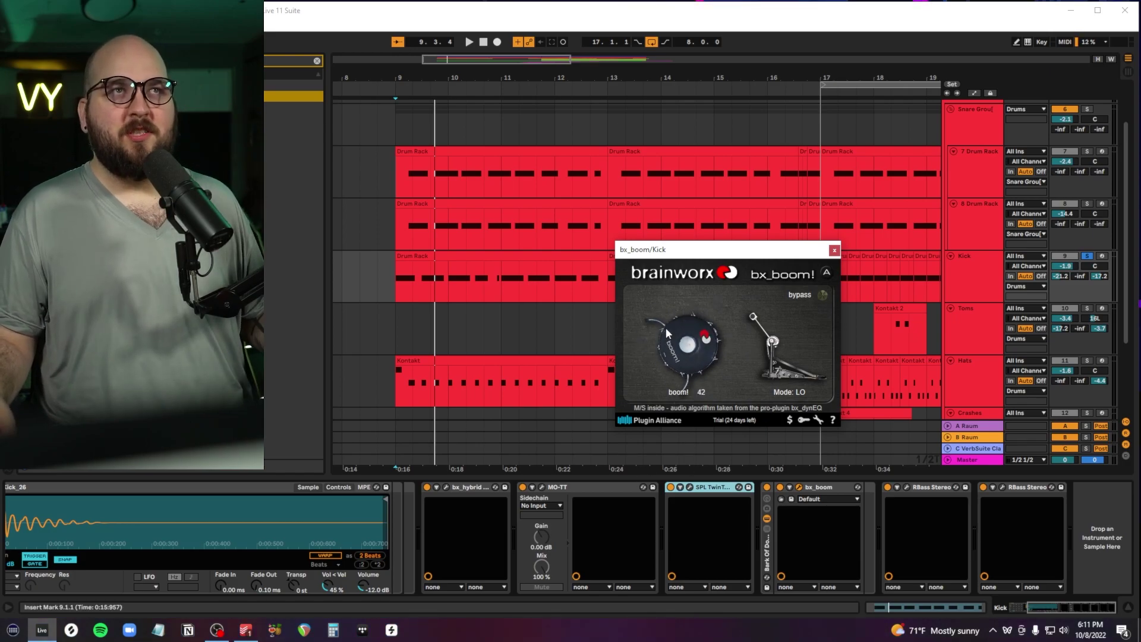
pyautogui.click(834, 251)
pyautogui.click(920, 488)
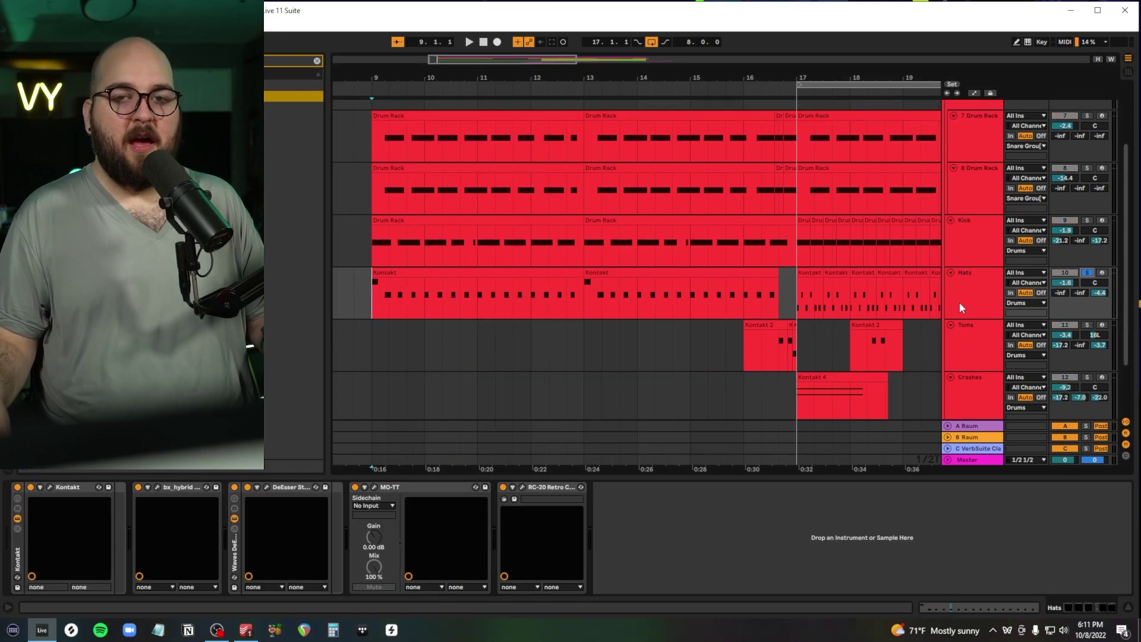
# Select the Hats track, inspect its Kontakt instrument, and play the hats in solo from bar 9.
pyautogui.click(960, 301)
pyautogui.click(50, 486)
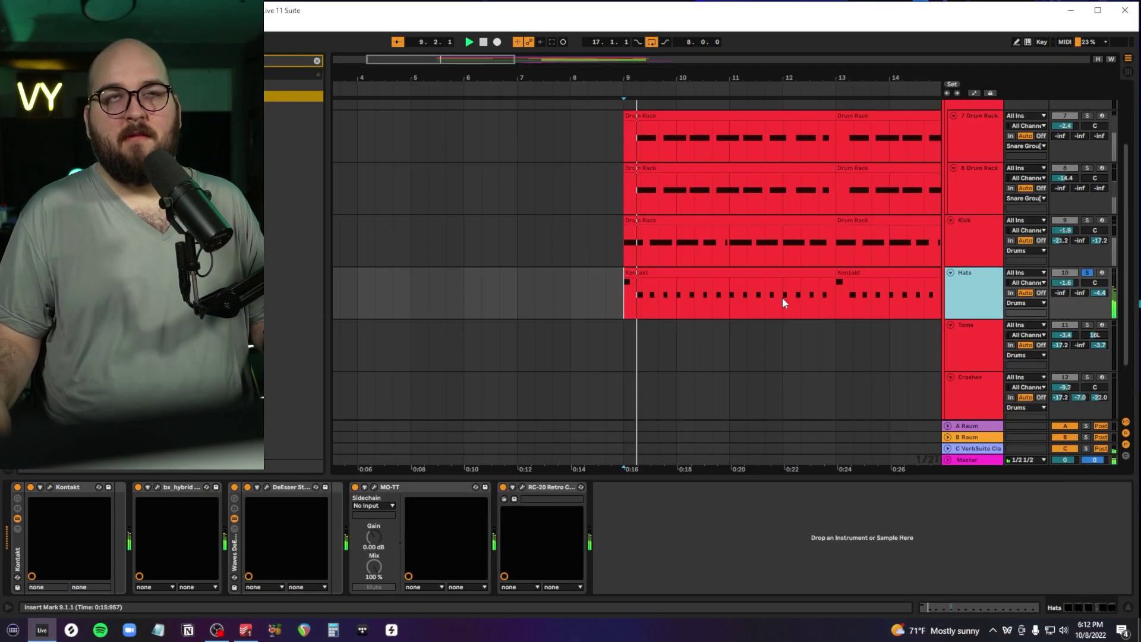
pyautogui.press('space')
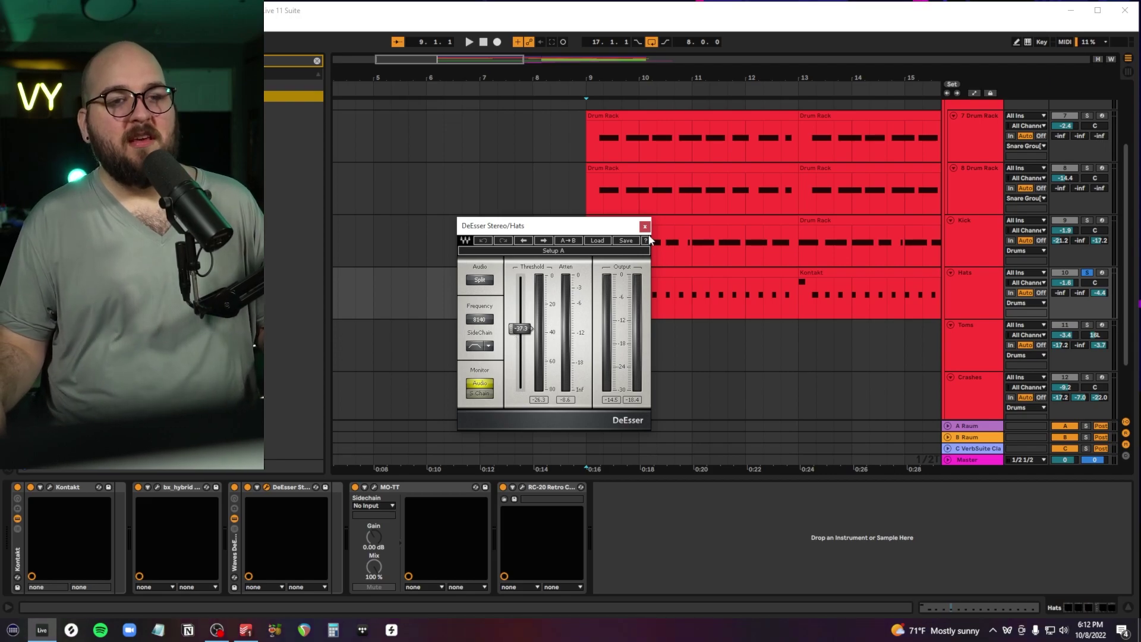
# Play the hats through the DeEsser Stereo to watch its attenuation, and close the plug-in.
pyautogui.press('space')
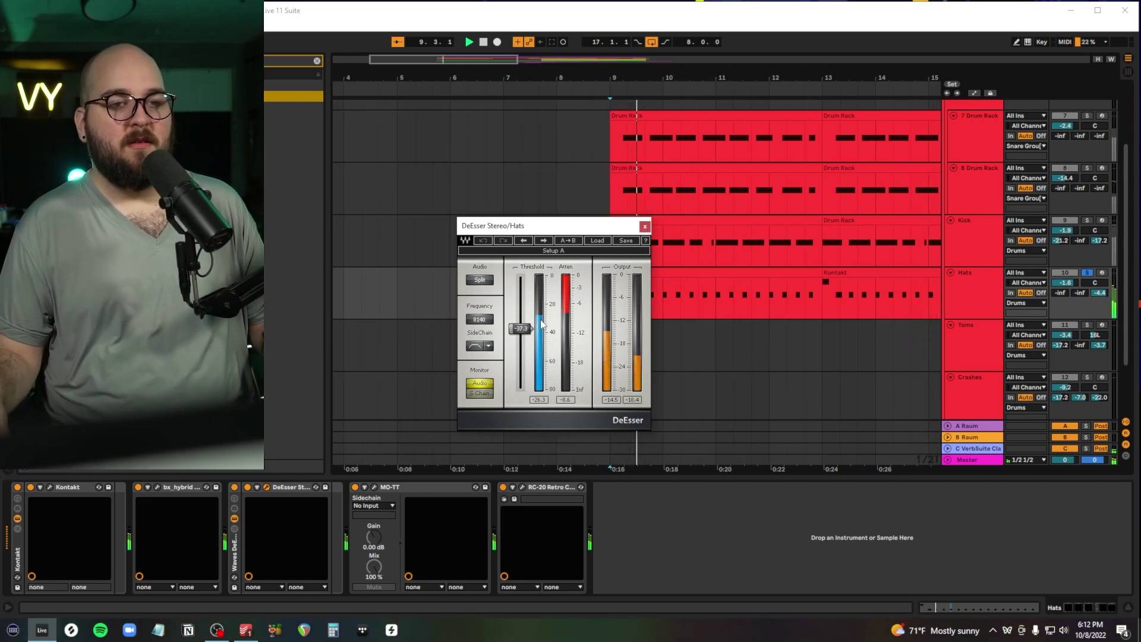
pyautogui.press('space')
pyautogui.click(644, 227)
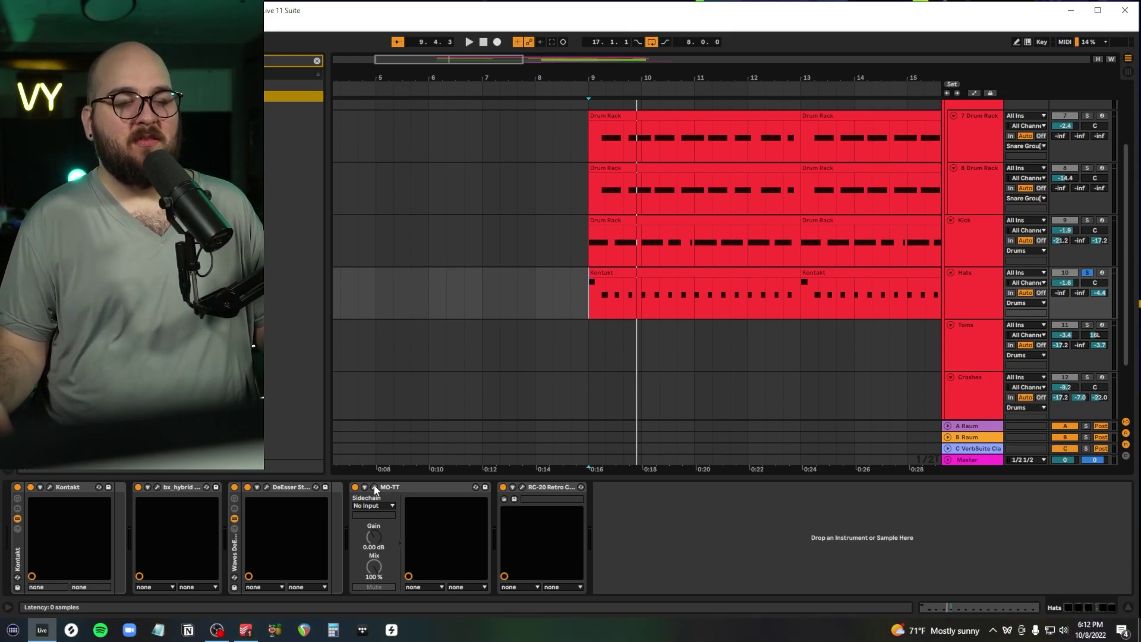
# Review the Hats' MO-TT and RC-20 Retro Color, and play the hats through the RC-20.
pyautogui.click(432, 496)
pyautogui.click(523, 487)
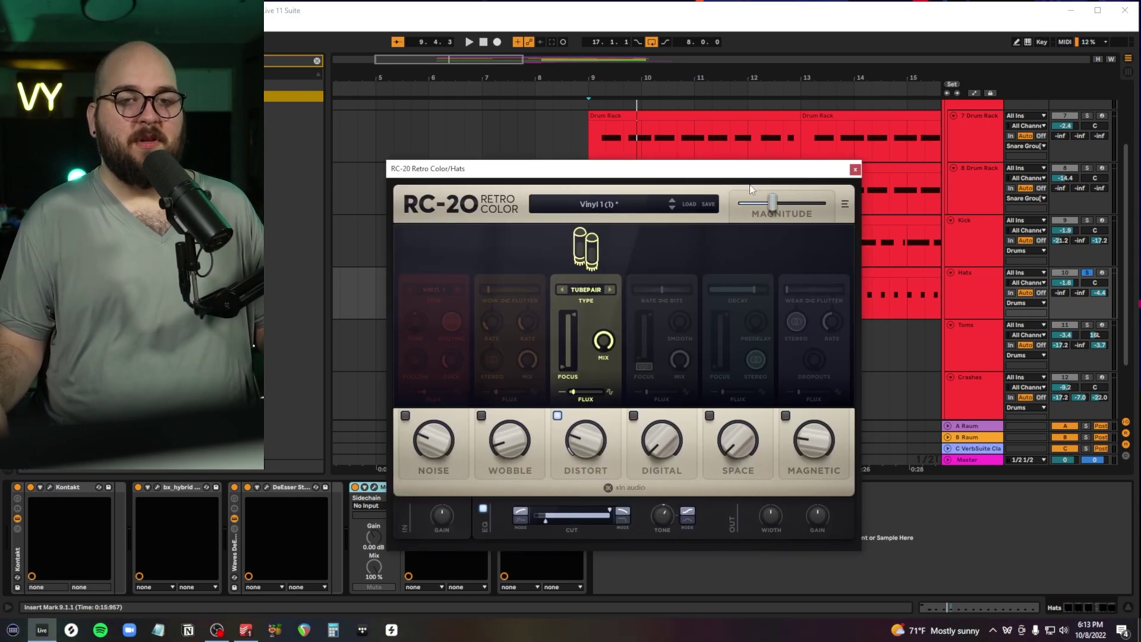
pyautogui.moveTo(747, 172); pyautogui.dragTo(758, 101)
pyautogui.press('space')
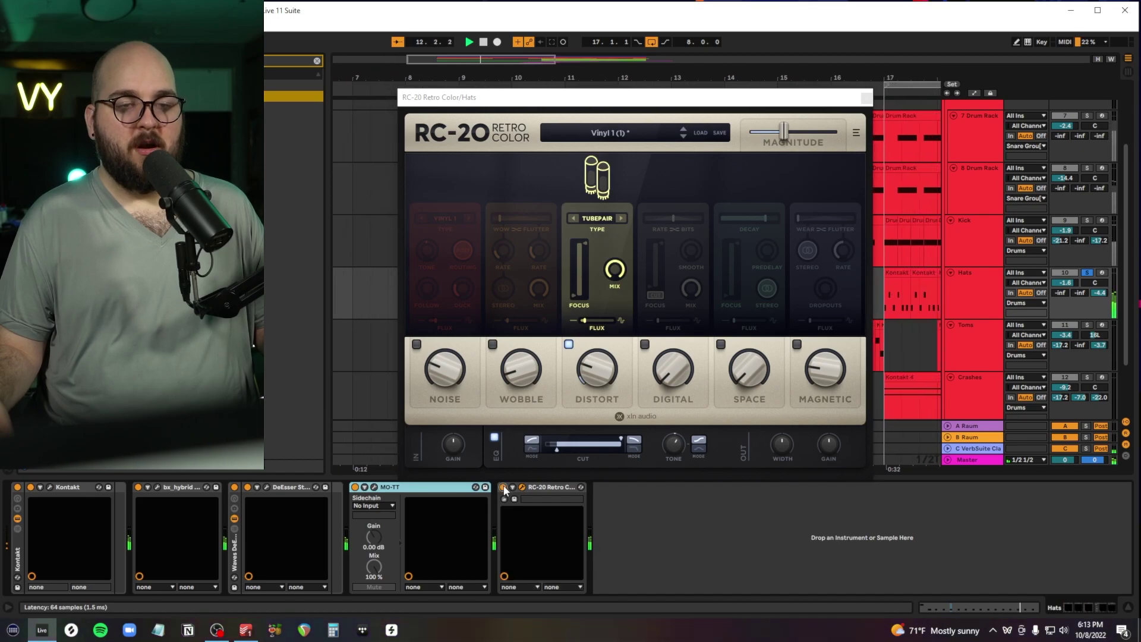
pyautogui.press('space')
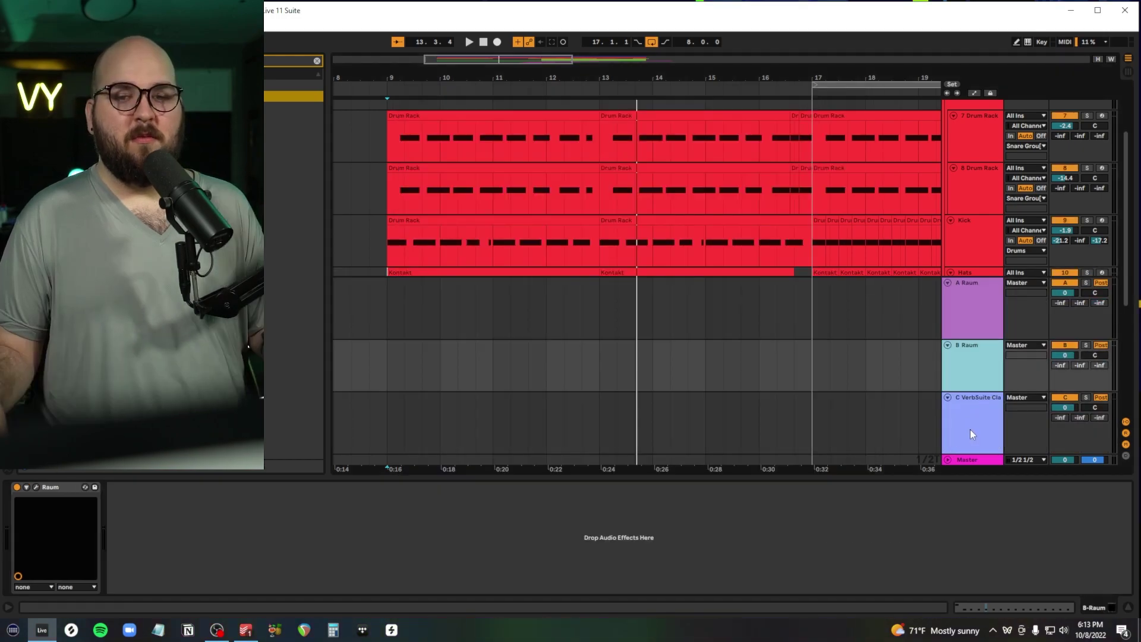
# Go through the return tracks C VerbSuite Classics, B Raum and A Raum, ending on A Raum.
pyautogui.click(970, 429)
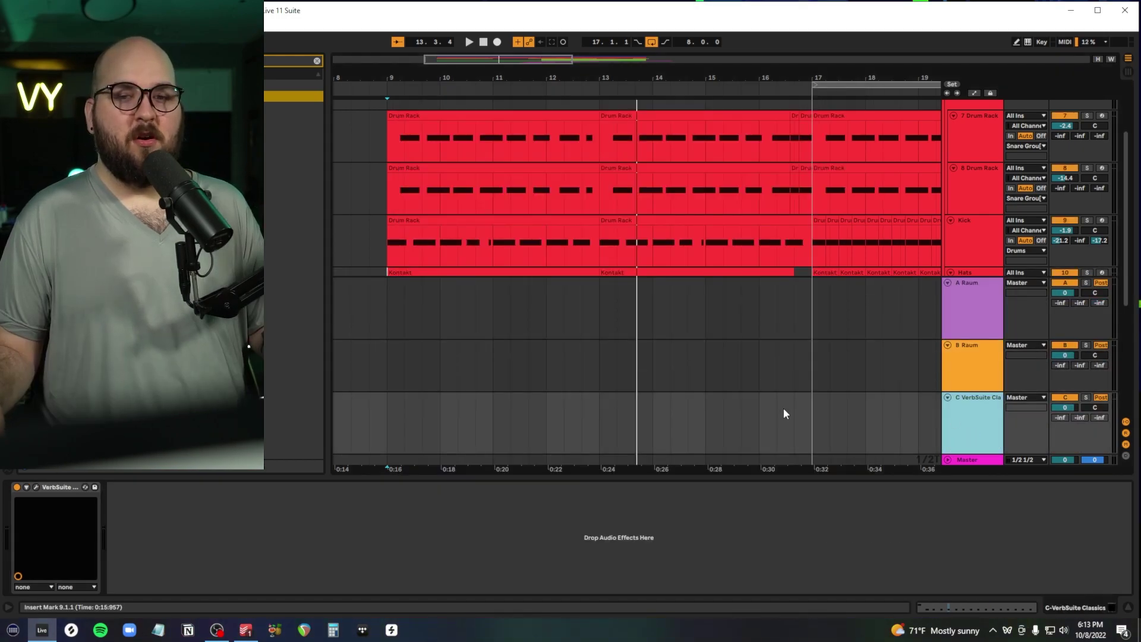
pyautogui.click(968, 301)
pyautogui.click(972, 416)
pyautogui.click(978, 363)
pyautogui.click(978, 315)
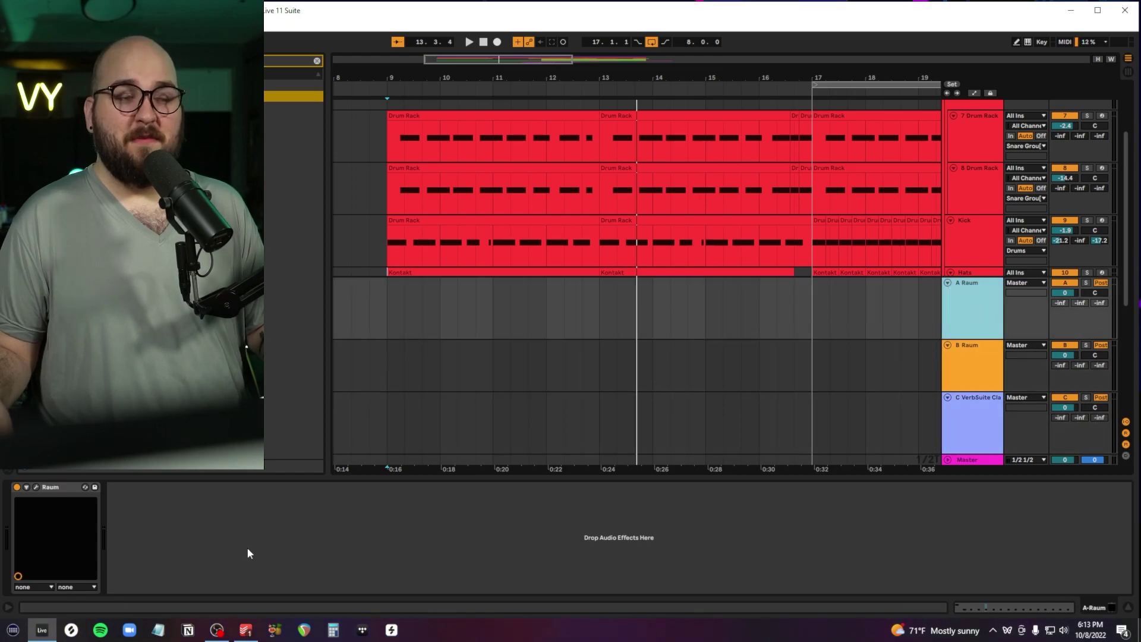
# Review Raum's Arcadia Dream Hall preset on return A and VerbSuite Classics' Gatey 80's Drums preset on return C, and close both.
pyautogui.click(38, 487)
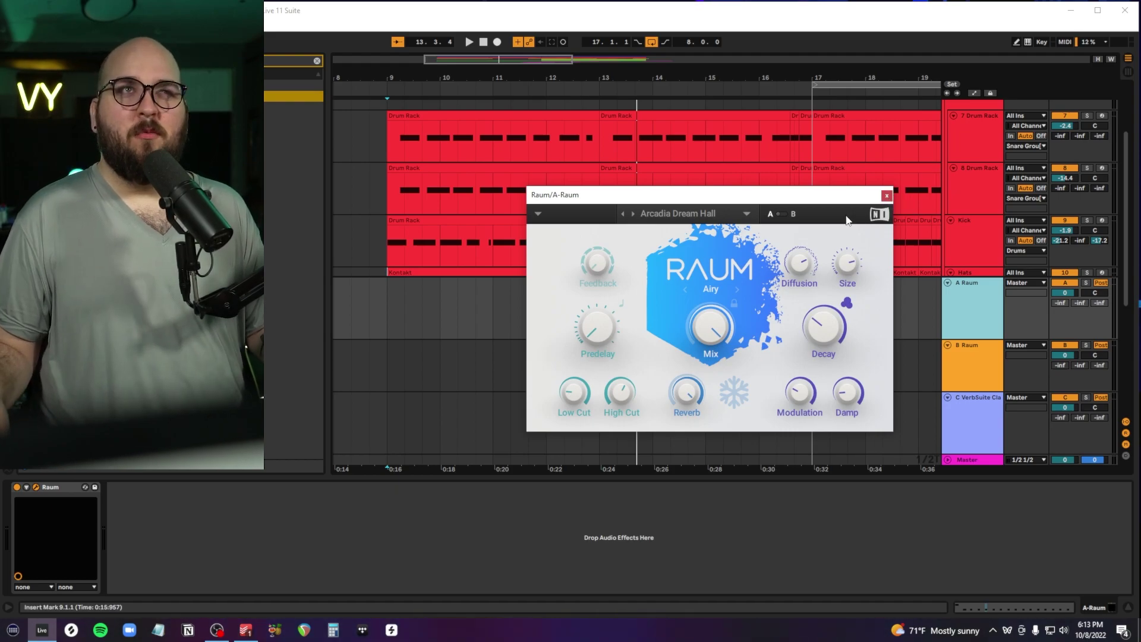
pyautogui.click(886, 197)
pyautogui.click(974, 362)
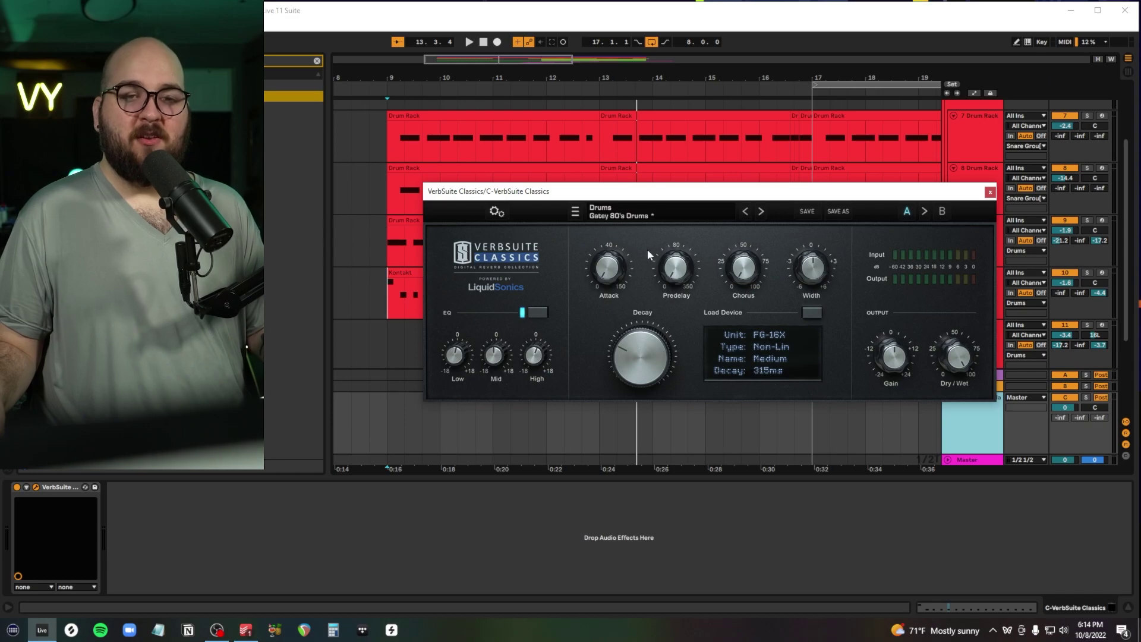
pyautogui.click(987, 193)
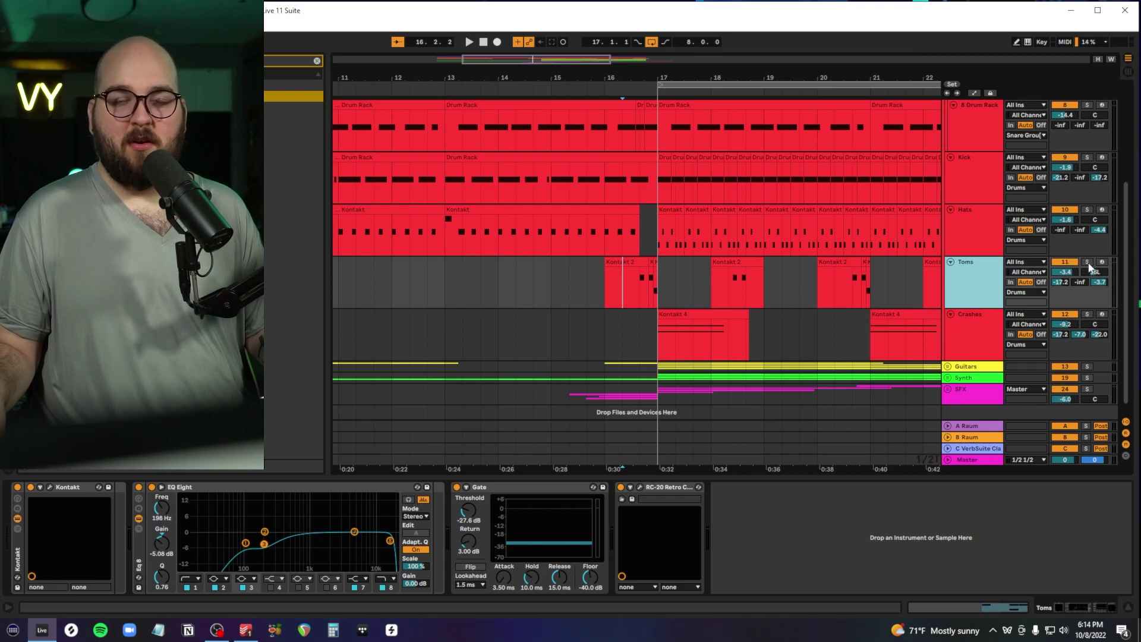
# Solo and play the Toms, audition the floor toms in Kontakt's Thomas Pridgen Drums, and close Kontakt.
pyautogui.click(1087, 262)
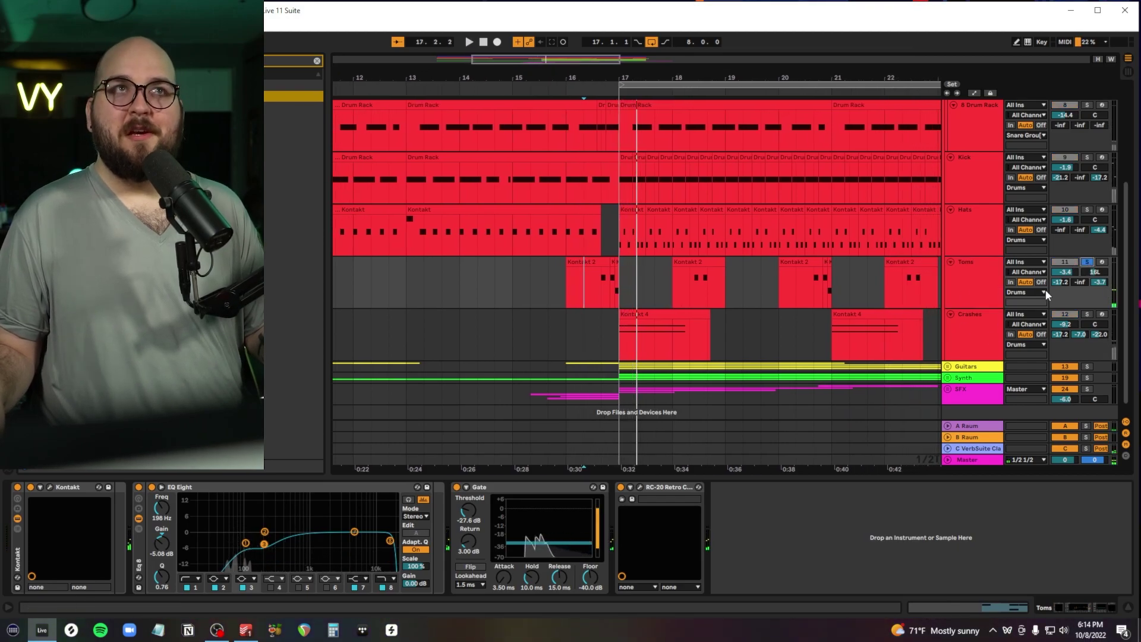
pyautogui.click(52, 486)
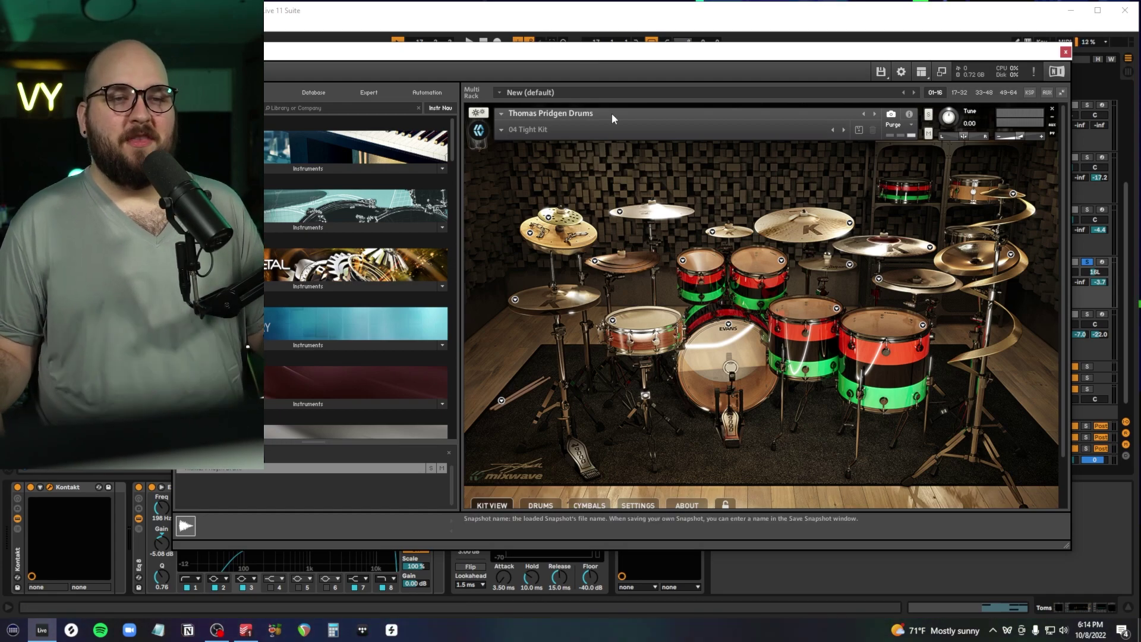
pyautogui.click(800, 303)
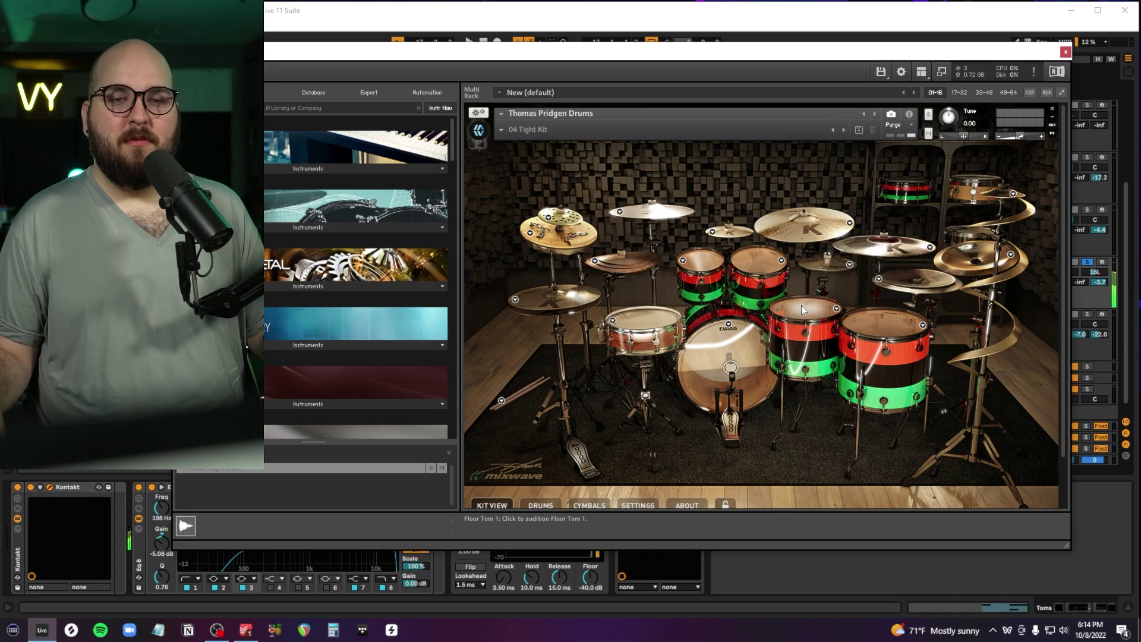
pyautogui.click(891, 326)
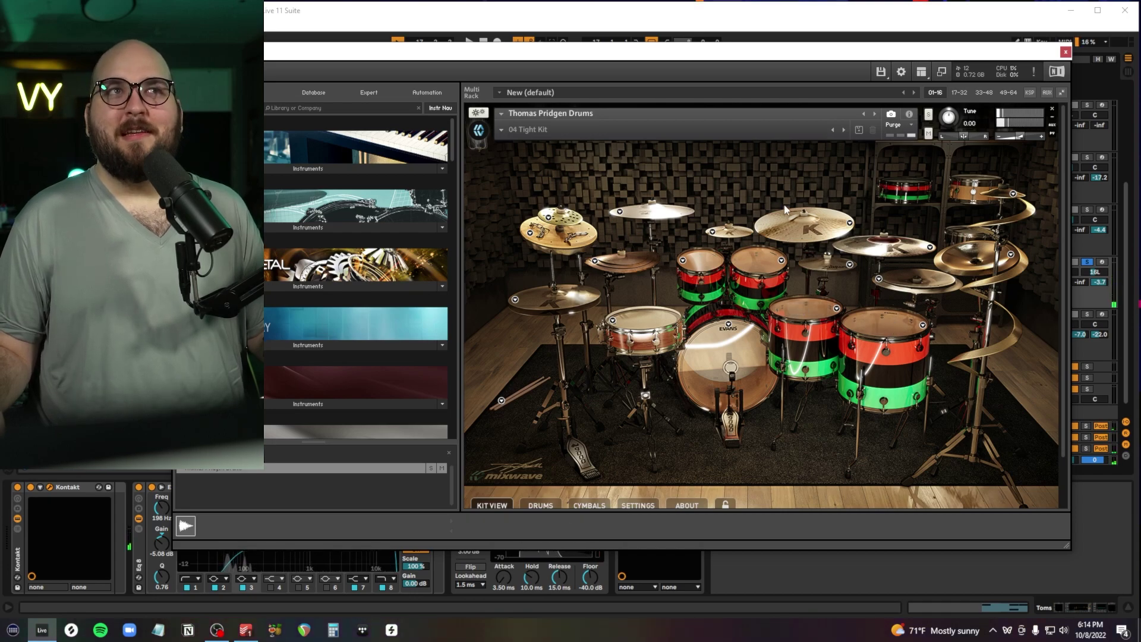
pyautogui.click(1066, 52)
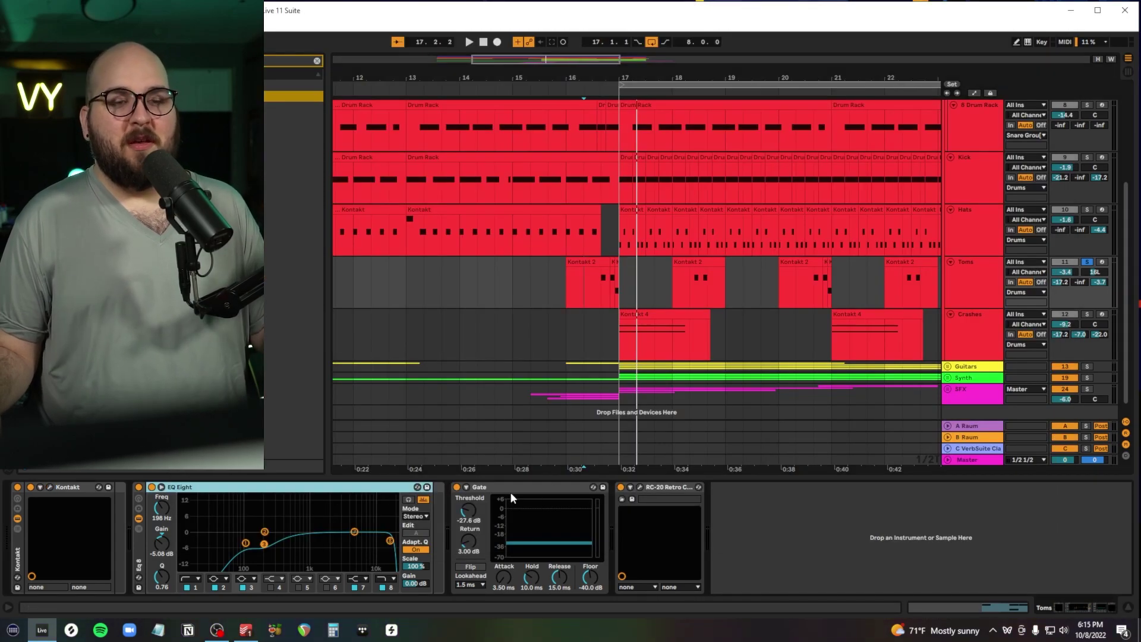
# Play the Toms while examining their Gate, review their RC-20 Retro Color before closing it, and play the toms again.
pyautogui.click(492, 491)
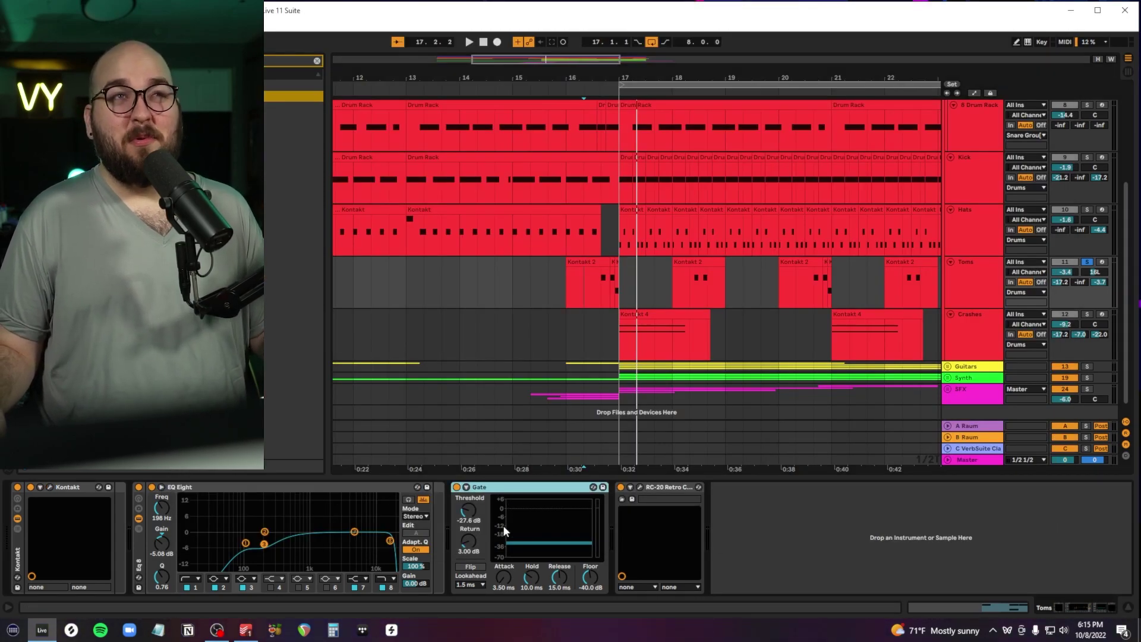
pyautogui.press('space')
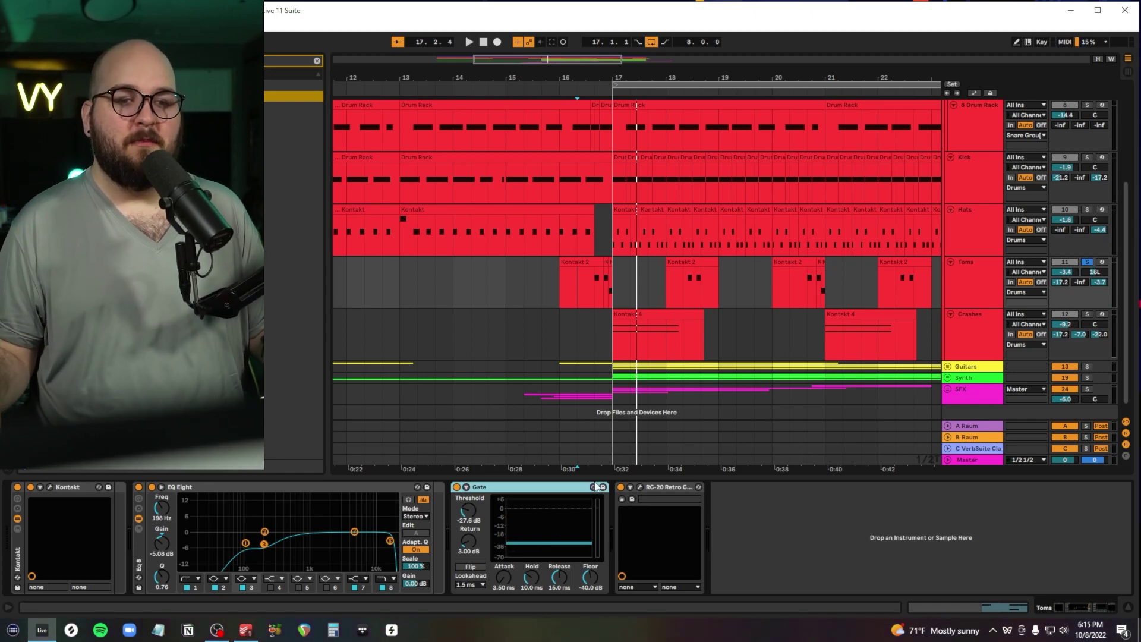
pyautogui.click(640, 487)
pyautogui.moveTo(652, 67); pyautogui.dragTo(790, 149)
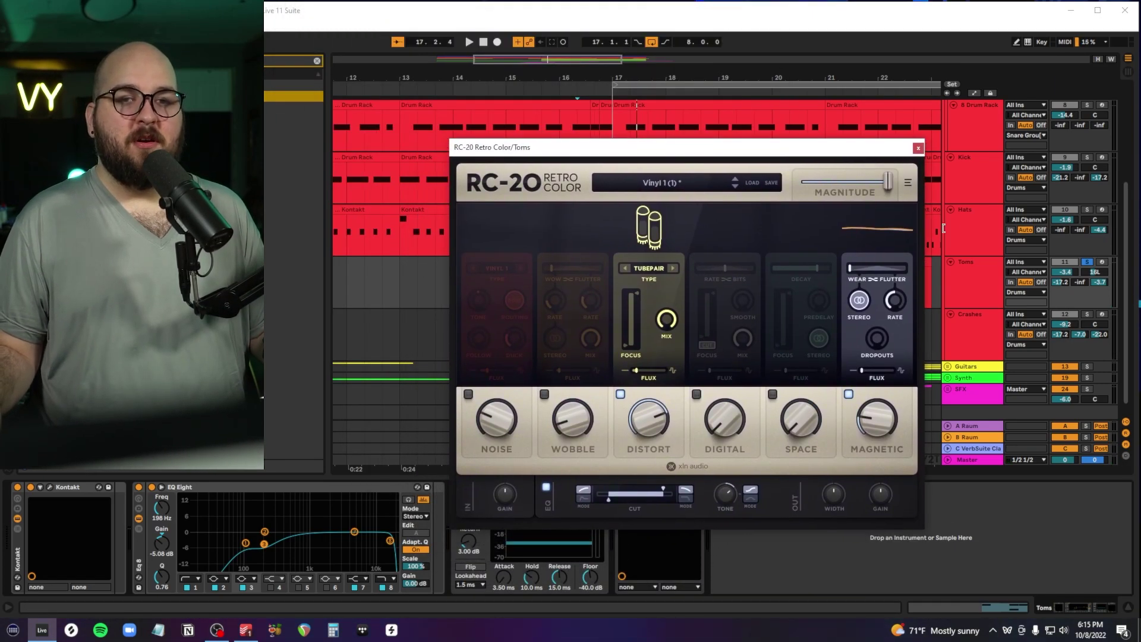
pyautogui.click(918, 149)
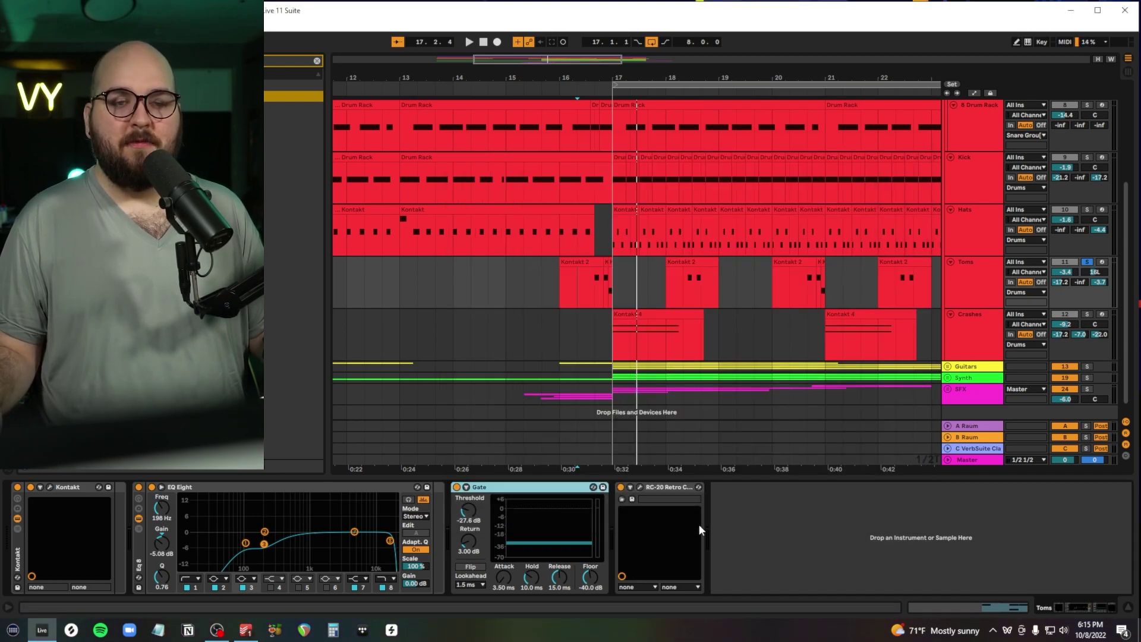
pyautogui.press('space')
pyautogui.press('space')
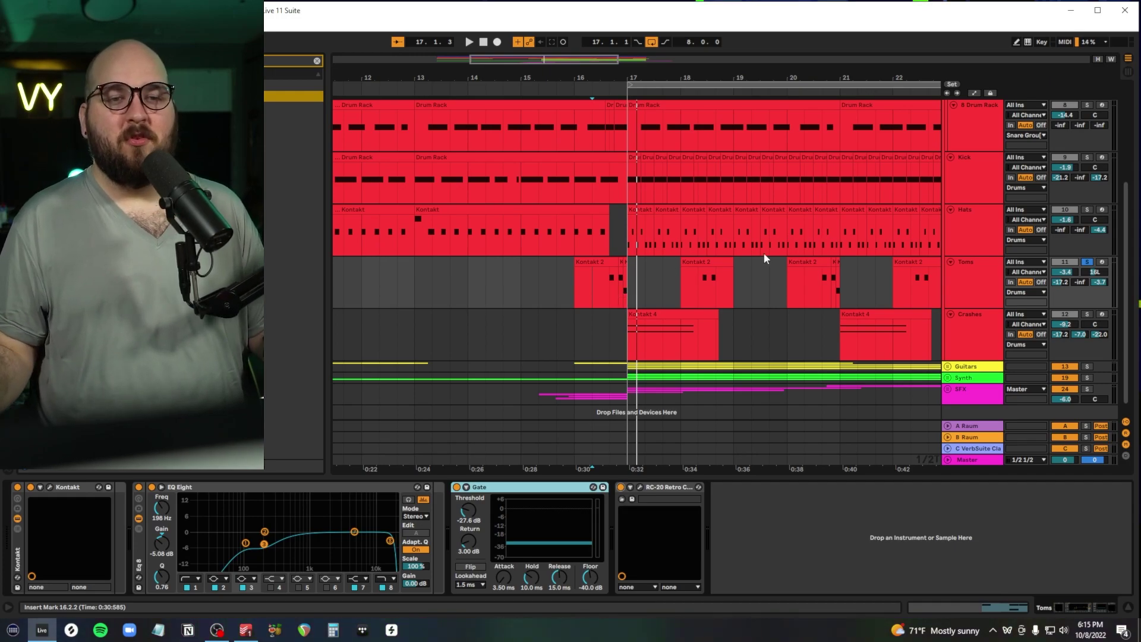
# Unsolo the Toms, solo the Crashes, and review their Modern & Massive Drums kit in Kontakt before closing it.
pyautogui.click(1086, 262)
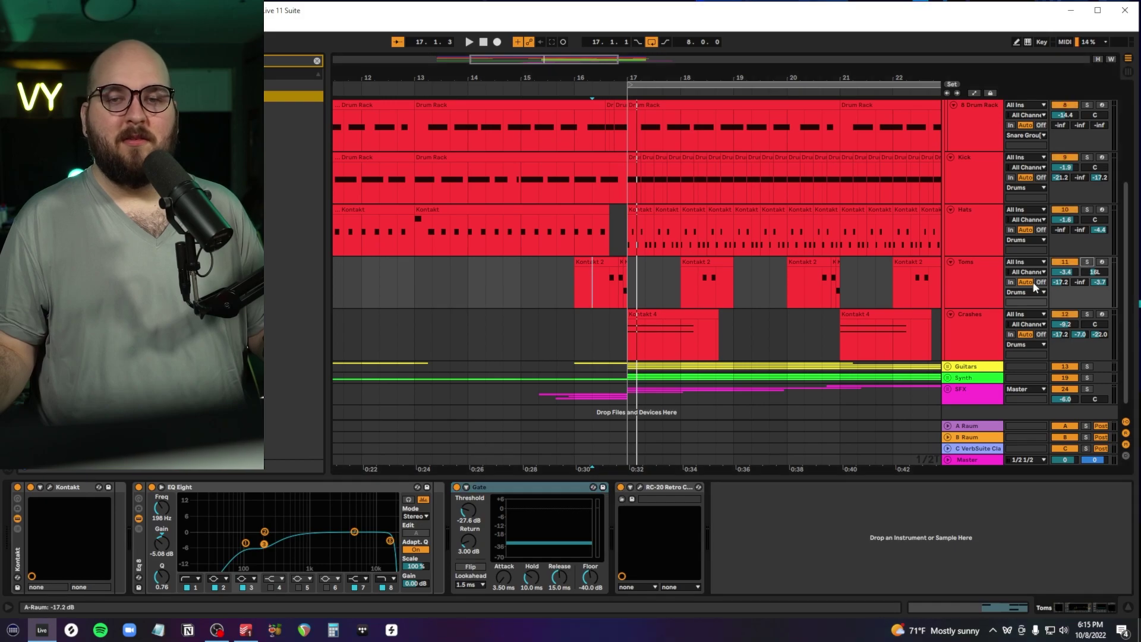
pyautogui.moveTo(651, 63); pyautogui.dragTo(704, 78)
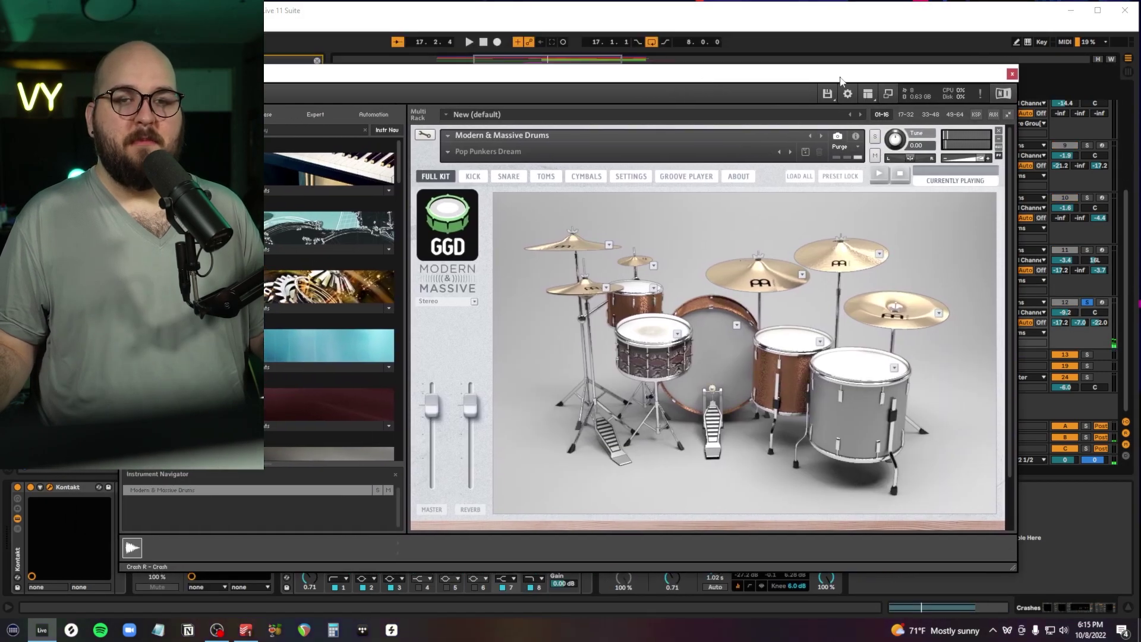
pyautogui.click(1011, 74)
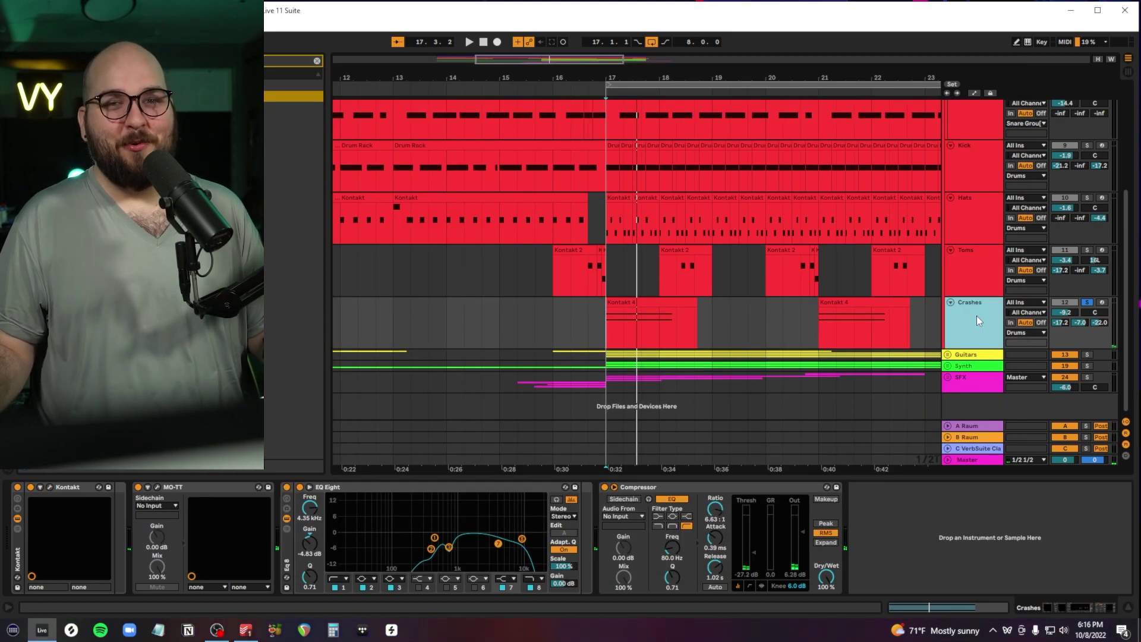
# Select the drum tracks from the snare Drum Racks through Crashes and freeze them.
pyautogui.scroll(5, 976, 316)
pyautogui.press('capslock')
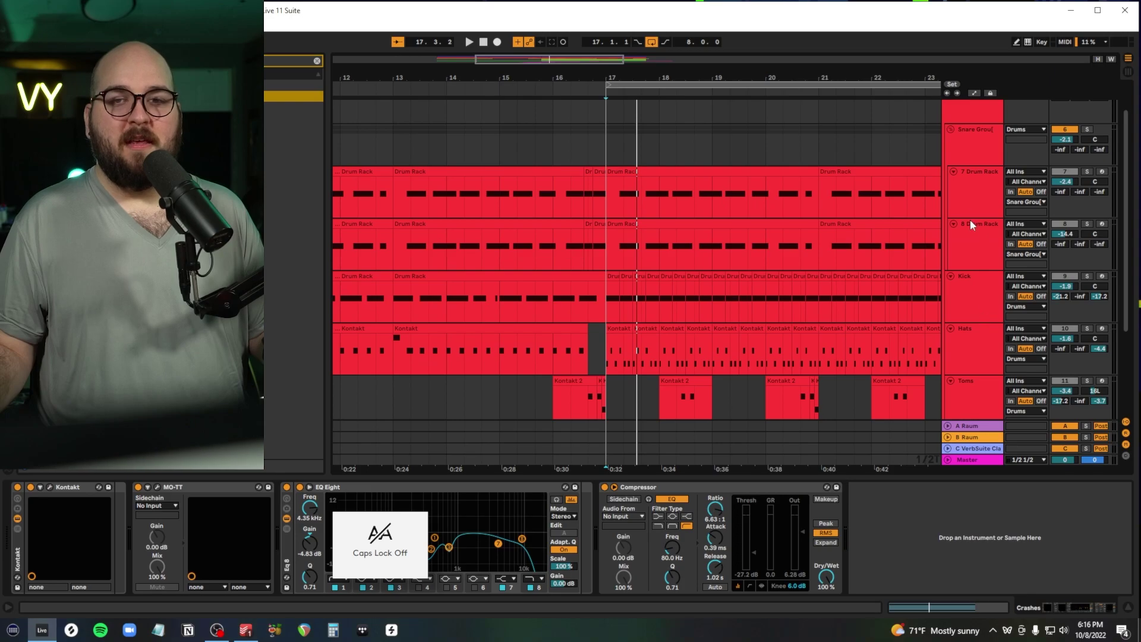
pyautogui.click(970, 224)
pyautogui.scroll(-4, 968, 217)
pyautogui.keyDown('shift'); pyautogui.click(987, 348); pyautogui.keyUp('shift')
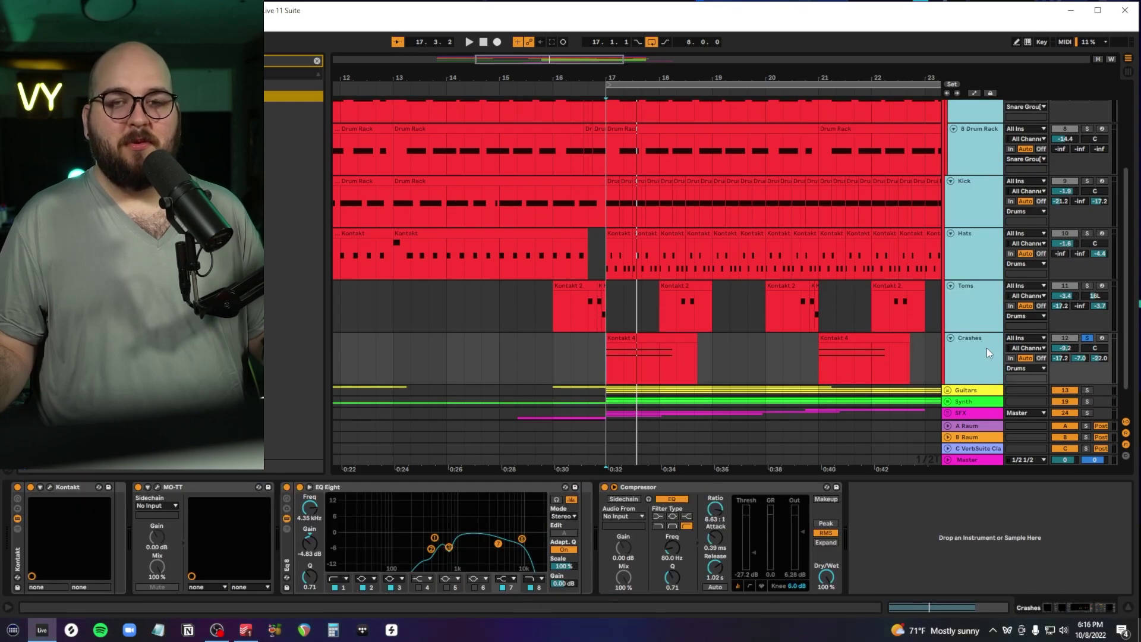
pyautogui.rightClick(982, 350)
pyautogui.click(1004, 390)
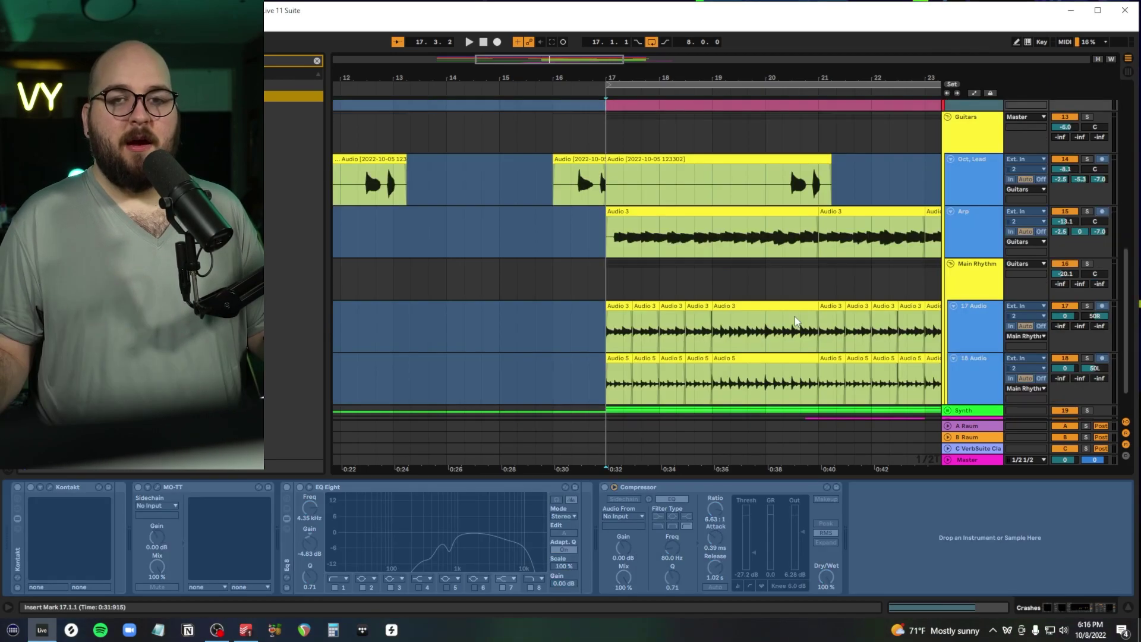
# Place the insert marker on the Oct. Lead guitar track around bar 12, just before the phrase at the end of its first clip.
pyautogui.scroll(4, 794, 316)
pyautogui.scroll(-2, 795, 321)
pyautogui.hscroll(-2, 795, 321)
pyautogui.hscroll(-3, 796, 321)
pyautogui.click(630, 280)
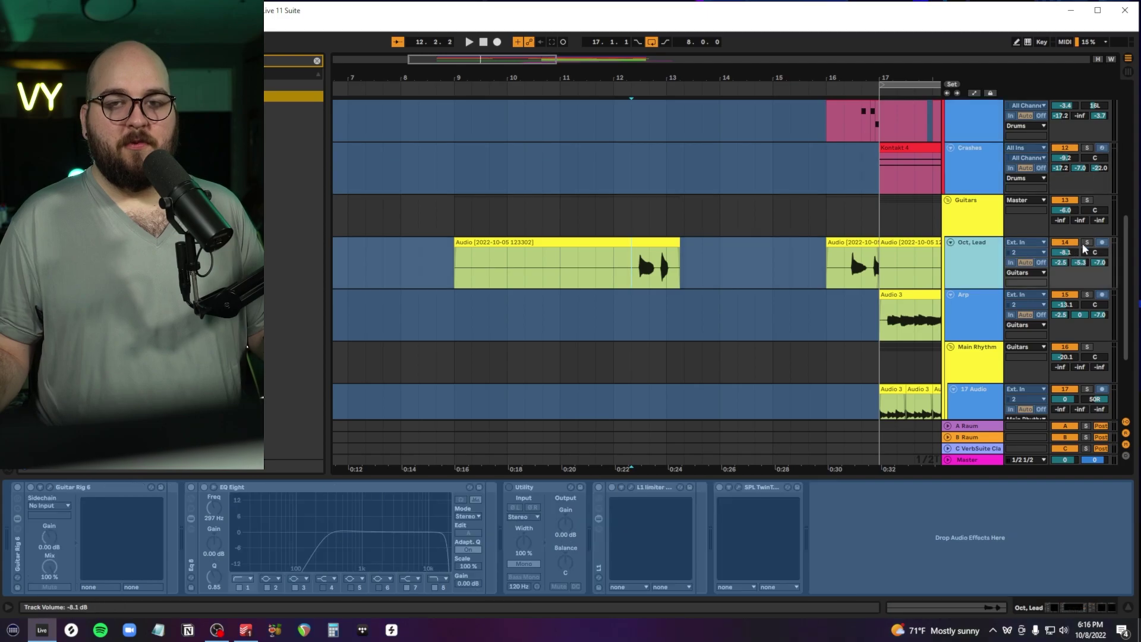
# Play the Oct. Lead guitar in solo and review its Guitar Rig 6 amp setup, closing it to examine the EQ Eight.
pyautogui.click(1086, 242)
pyautogui.press('space')
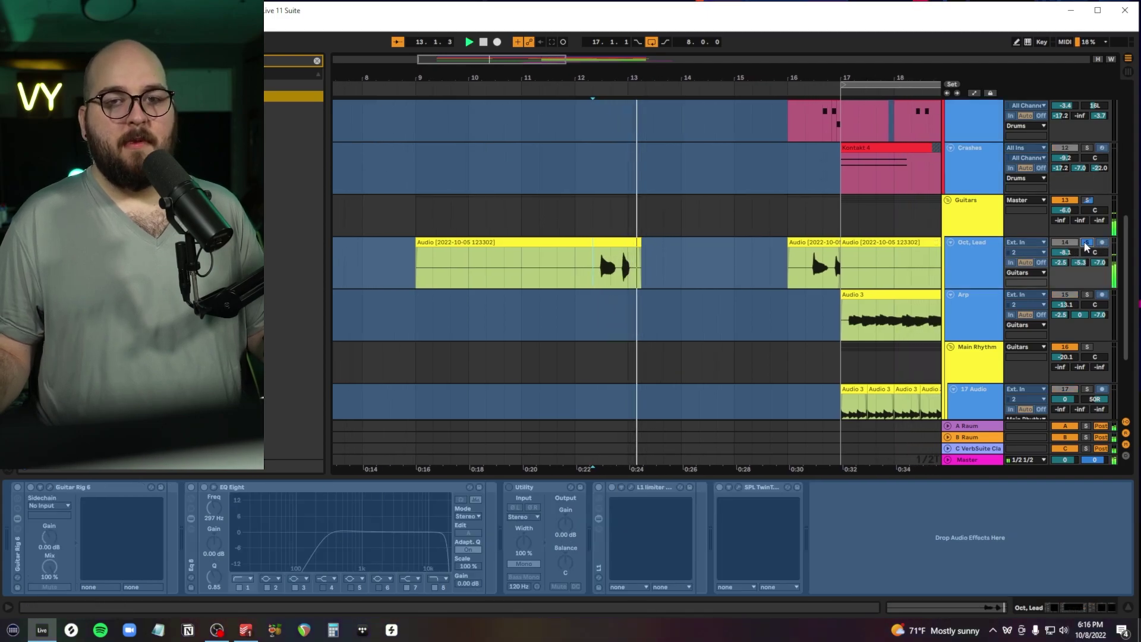
pyautogui.press('space')
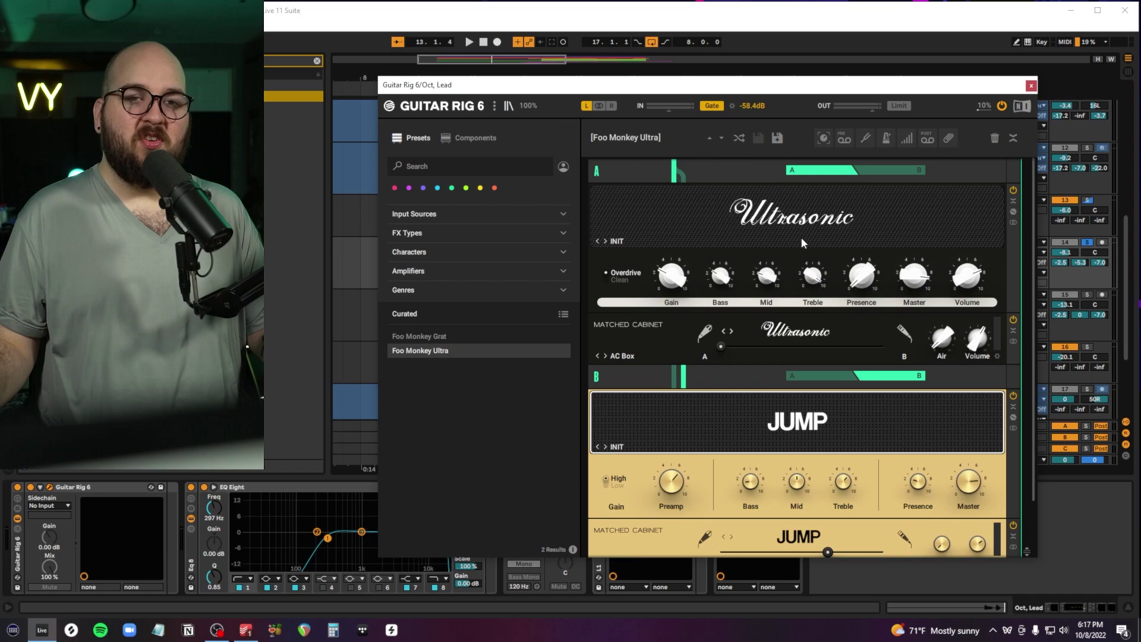
pyautogui.click(1031, 85)
pyautogui.click(309, 487)
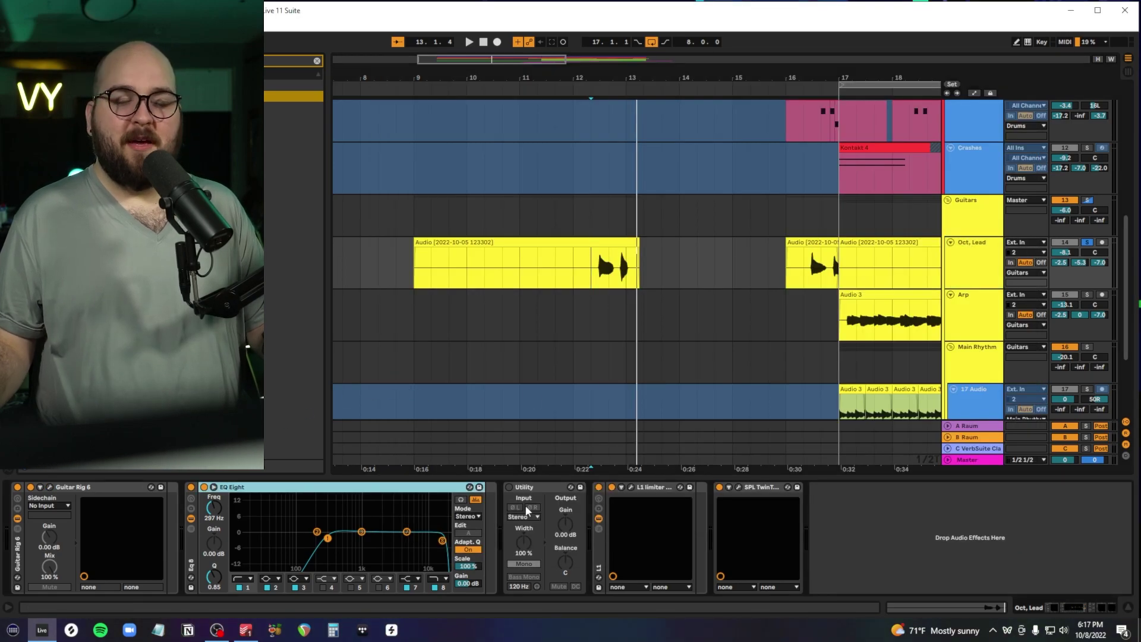
# Review the L1 limiter and SPL TwinTube settings on the Oct. Lead track, closing each plug-in window.
pyautogui.click(630, 487)
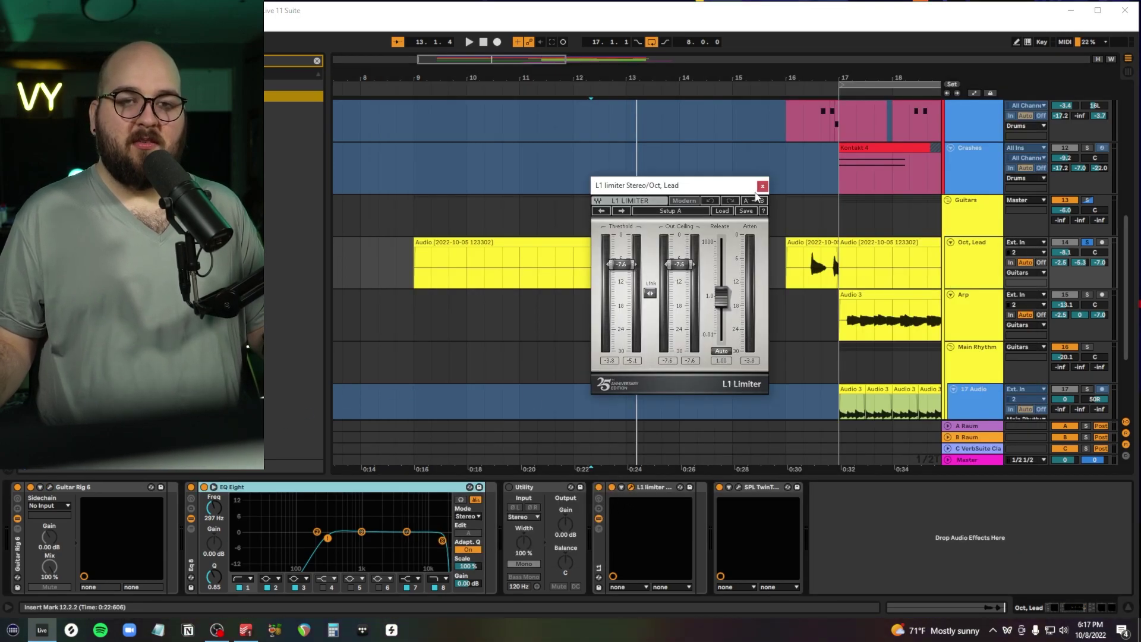
pyautogui.click(761, 187)
pyautogui.click(738, 487)
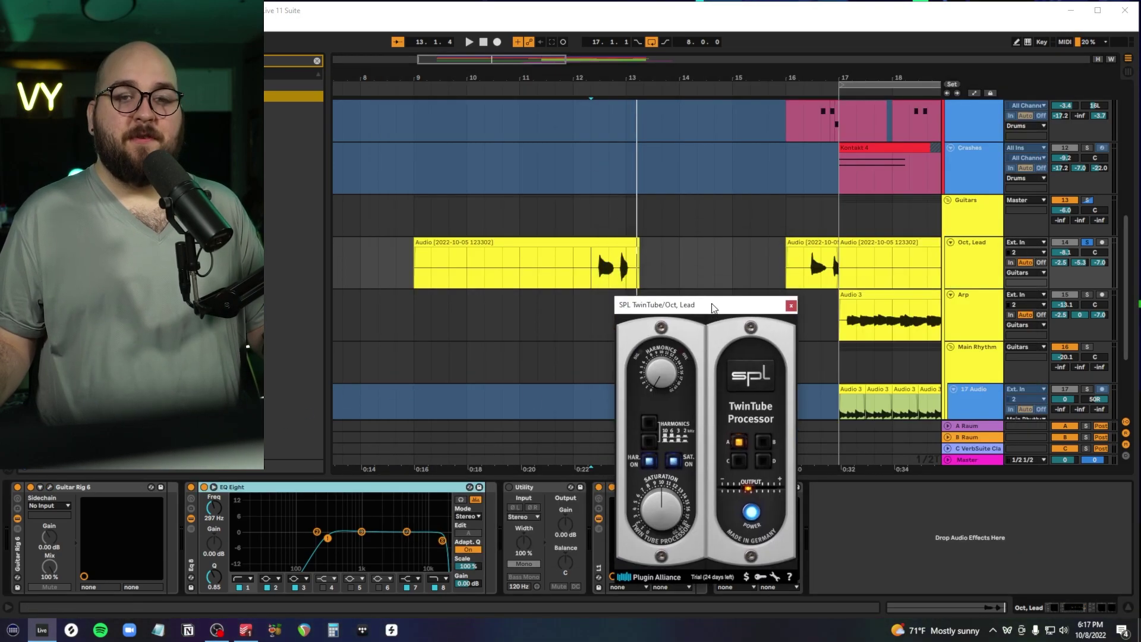
pyautogui.moveTo(713, 307); pyautogui.dragTo(725, 192)
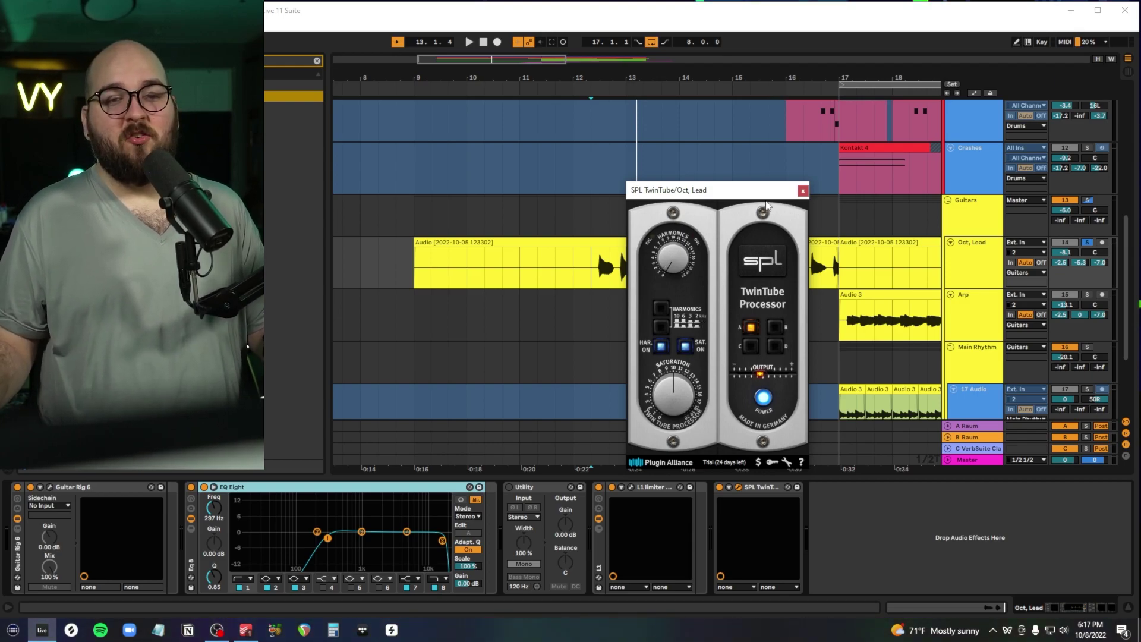
pyautogui.click(803, 191)
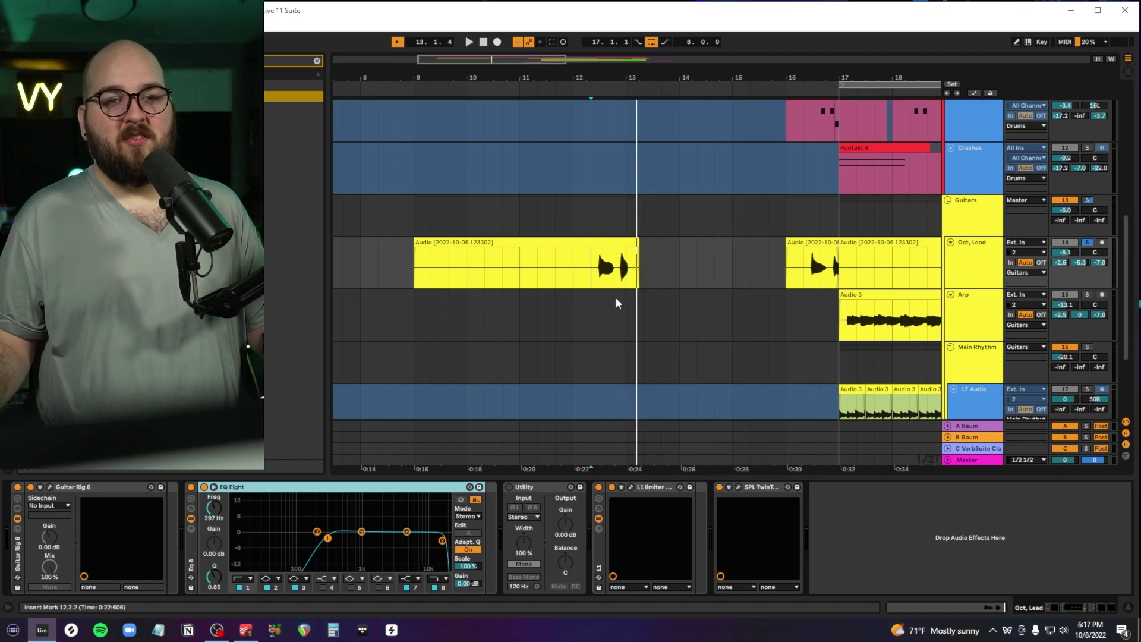
# Compare the Oct. Lead with the SPL TwinTube bypassed and re-enabled, and turn on its Utility device.
pyautogui.click(720, 487)
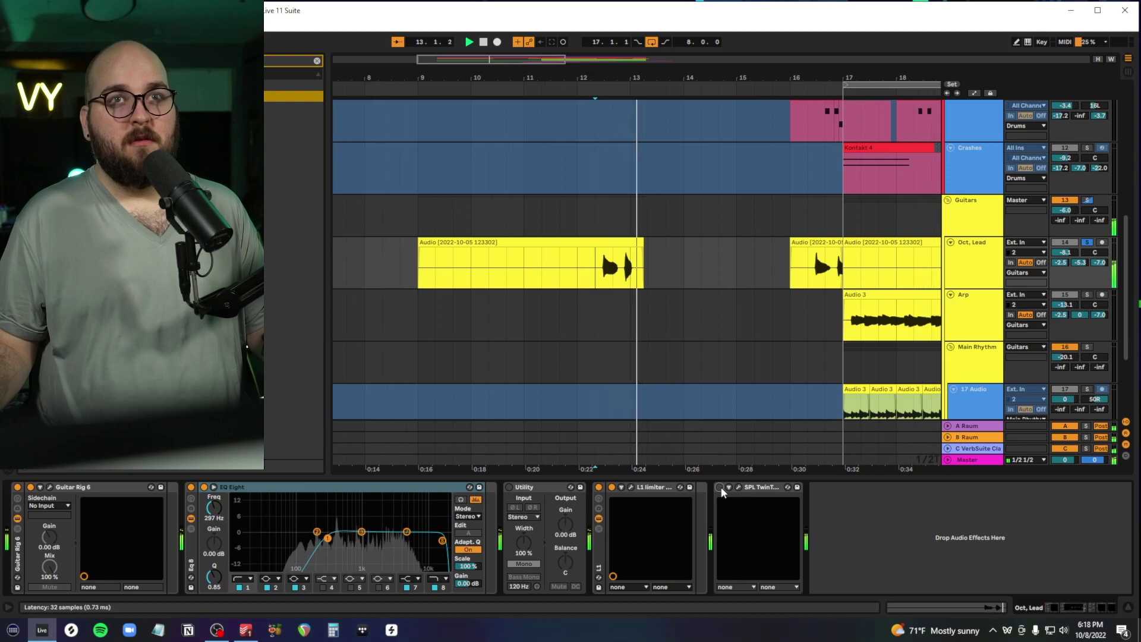
pyautogui.click(720, 488)
pyautogui.click(508, 487)
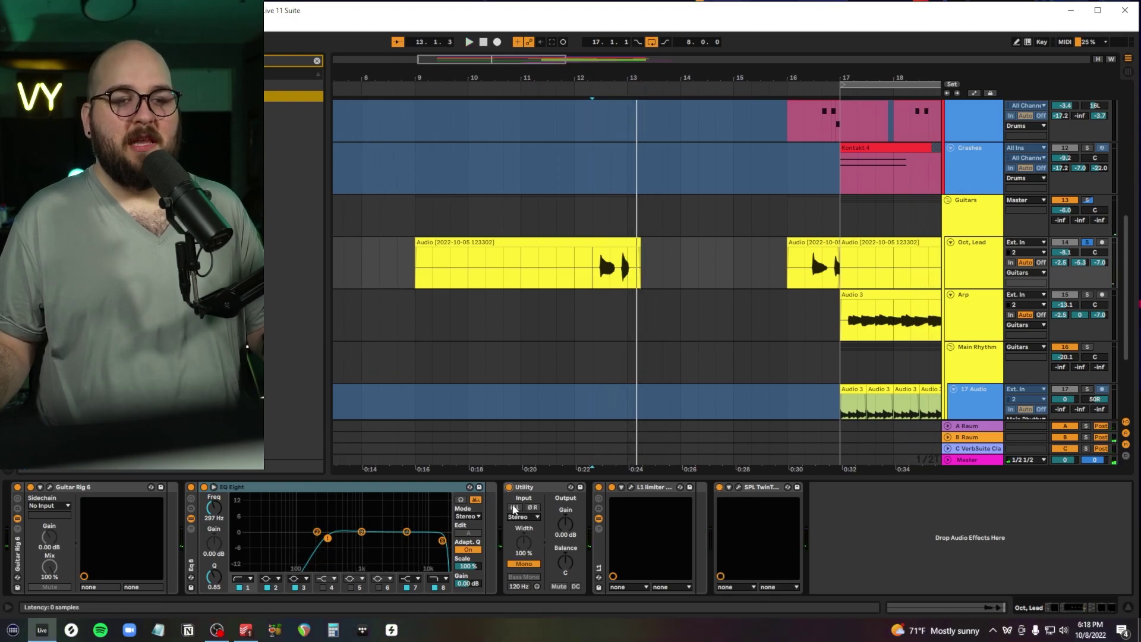
pyautogui.press('space')
# Select the first four-bar Arp clip from bar 17, play it in solo, and review its Guitar Rig 6 chain before closing it.
pyautogui.scroll(-1, 976, 303)
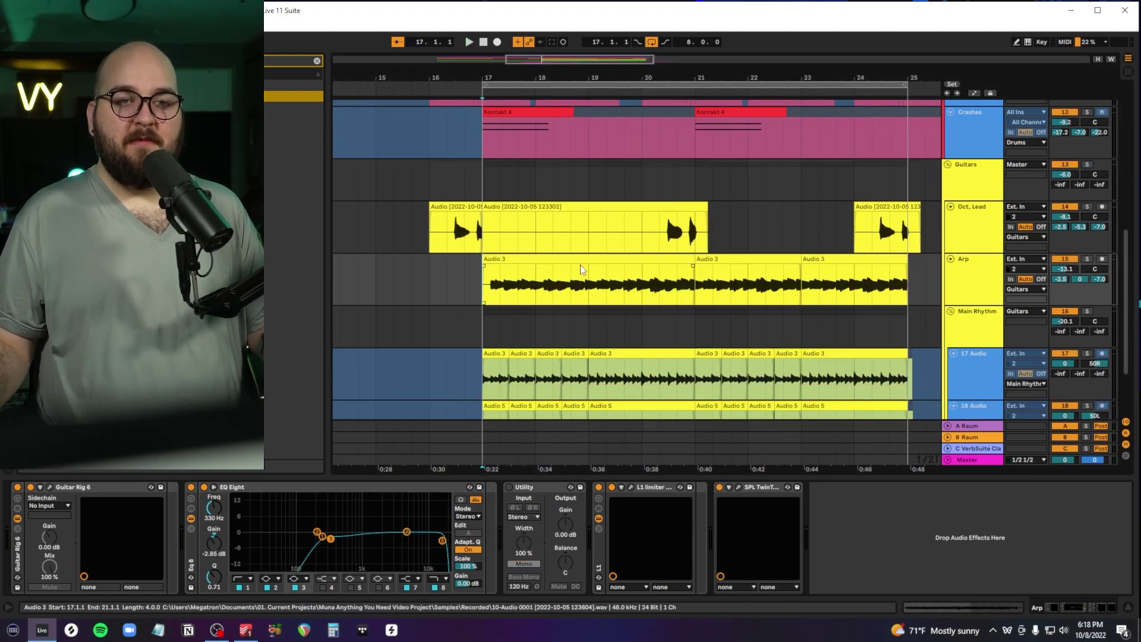
pyautogui.moveTo(483, 291); pyautogui.dragTo(690, 289)
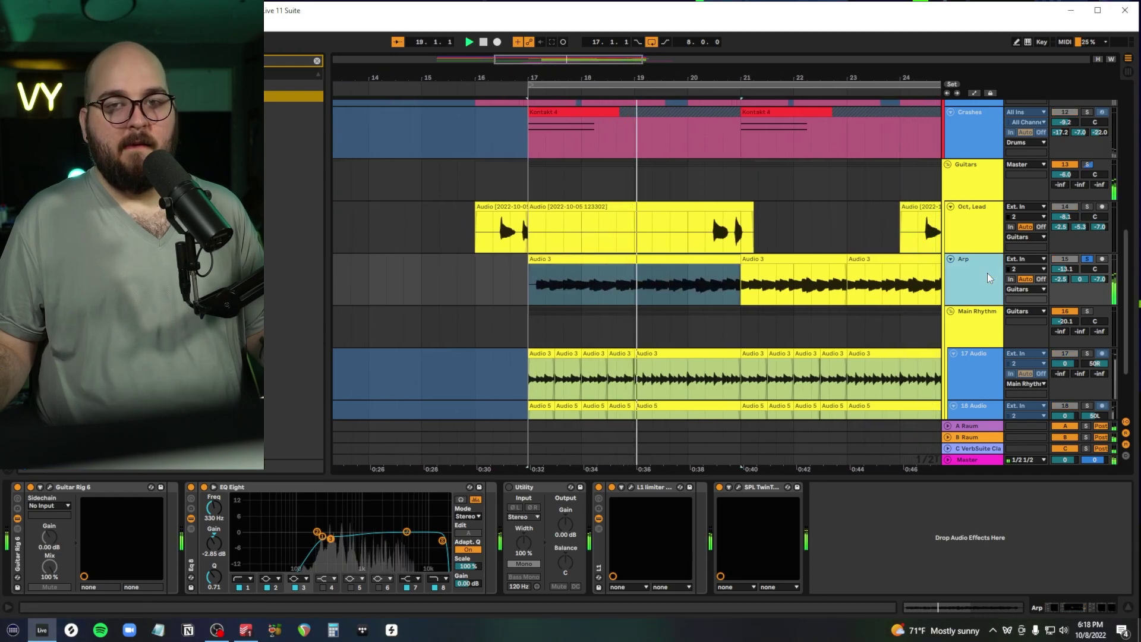
pyautogui.click(53, 489)
pyautogui.click(51, 487)
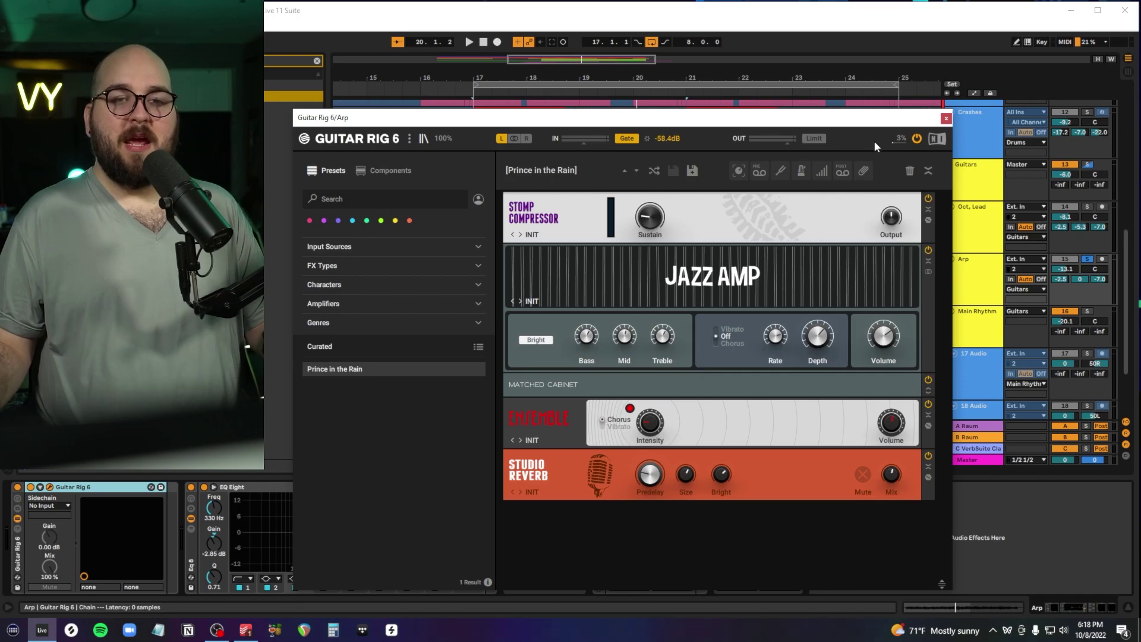
pyautogui.click(946, 119)
# Inspect the L1 limiter and SPL TwinTube in the Arp track's device chain.
pyautogui.click(660, 488)
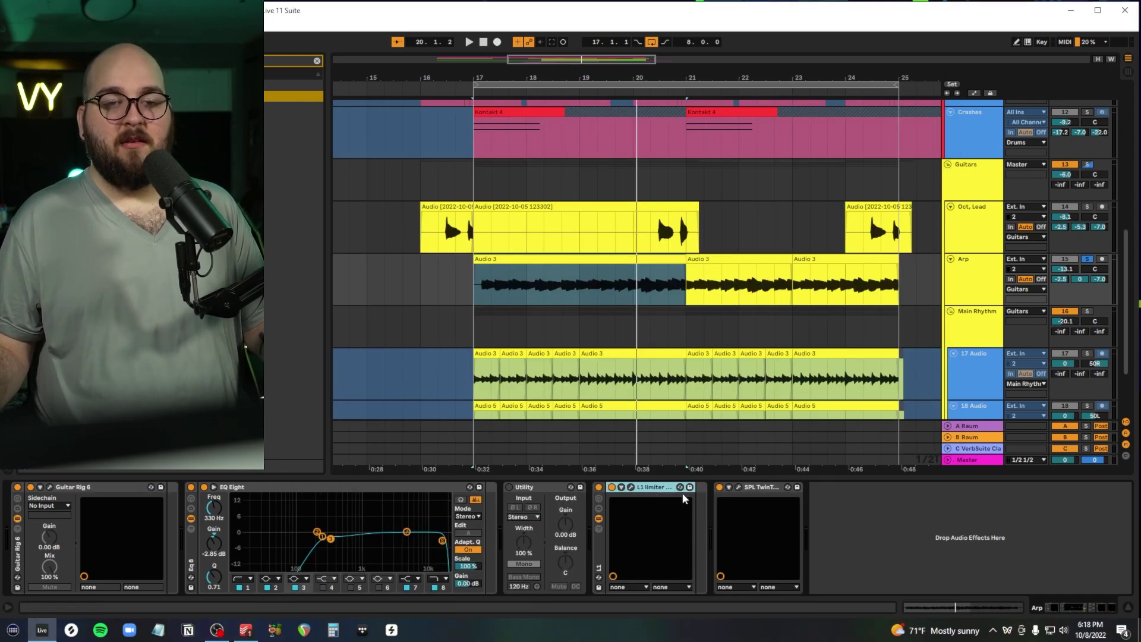
pyautogui.click(767, 488)
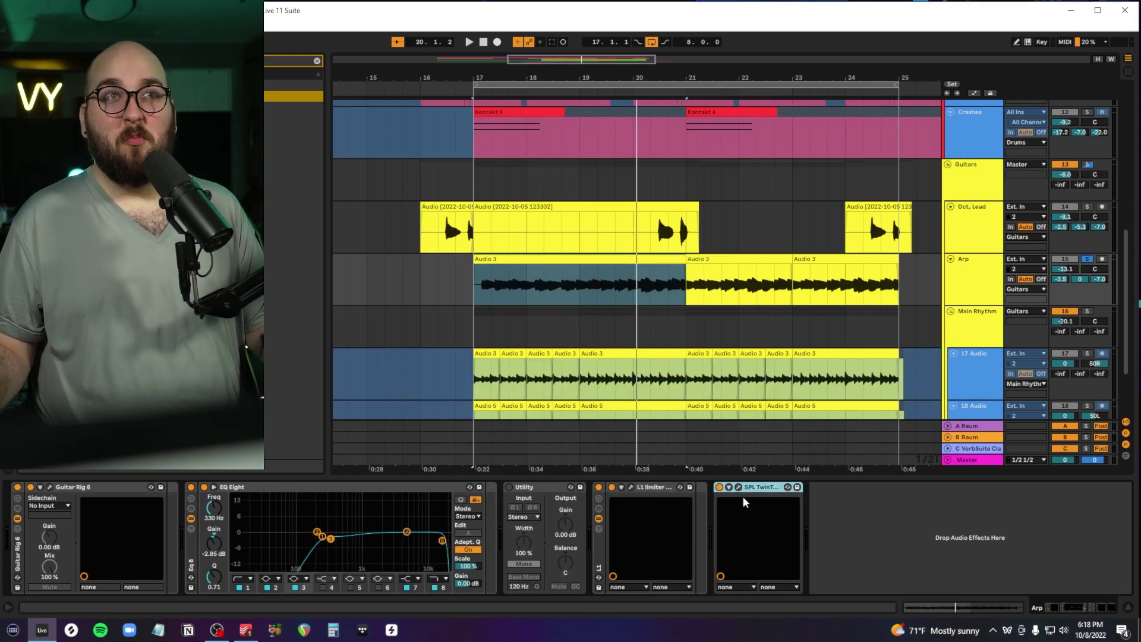
pyautogui.click(986, 289)
pyautogui.click(1078, 293)
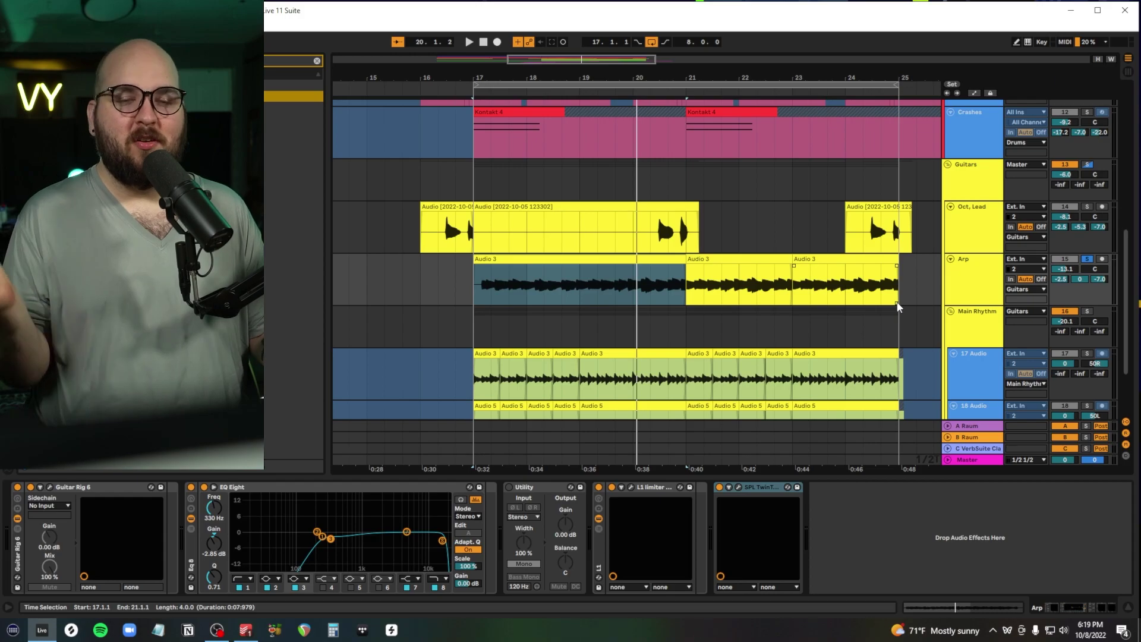
# Freeze the Oct. Lead and Arp tracks.
pyautogui.rightClick(980, 270)
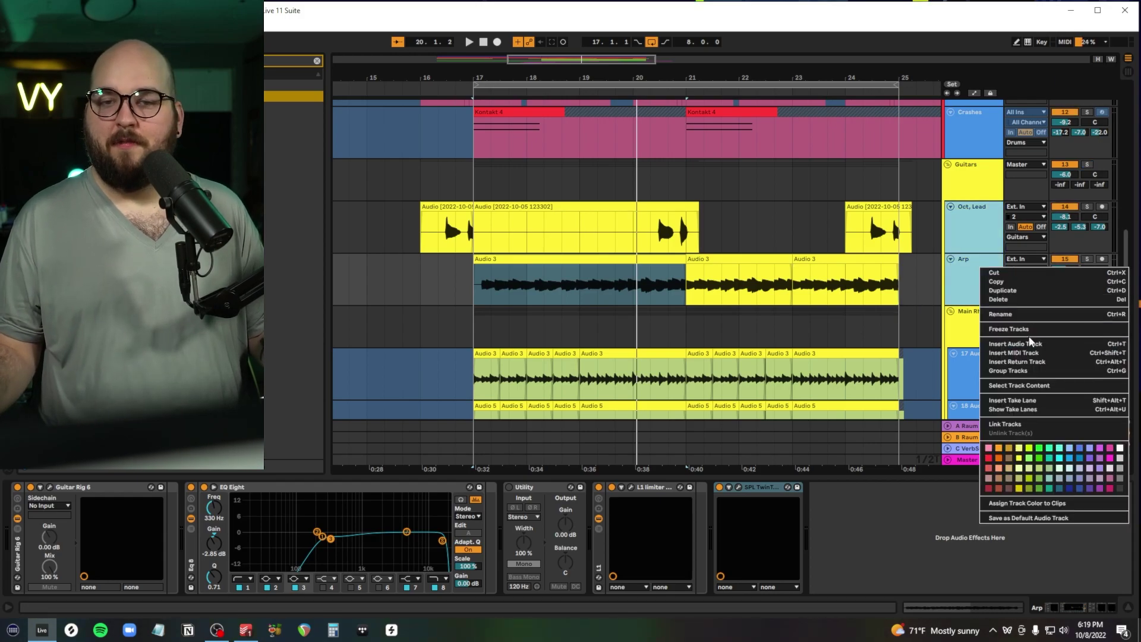
pyautogui.click(1008, 328)
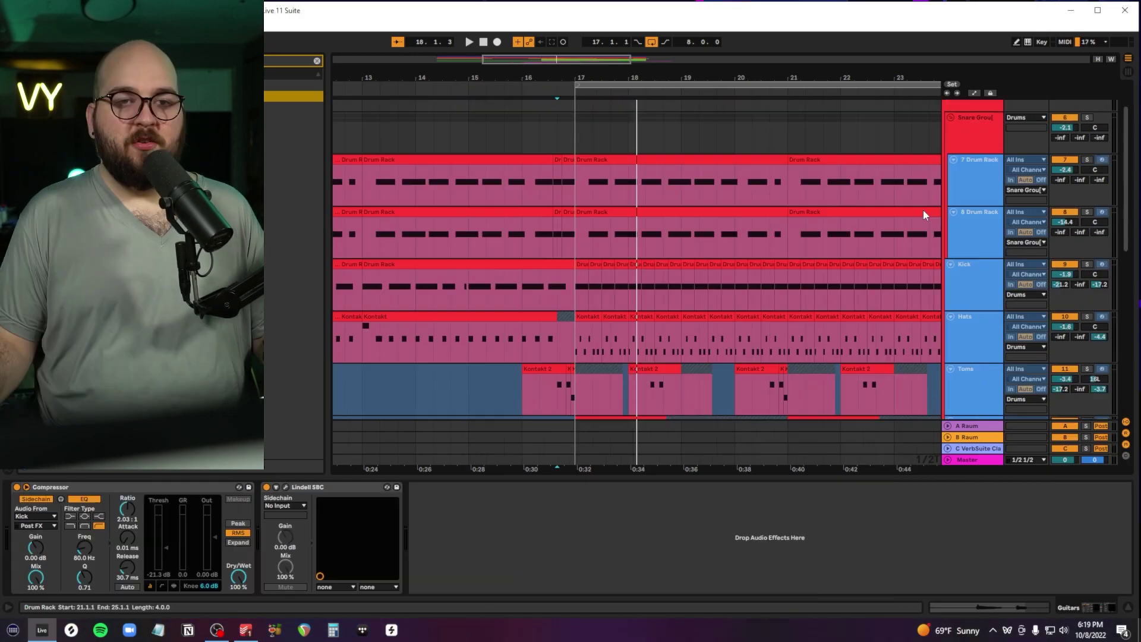
# Examine the kick-sidechained Compressor and the Lindell SBC on the Guitars group.
pyautogui.scroll(1, 923, 211)
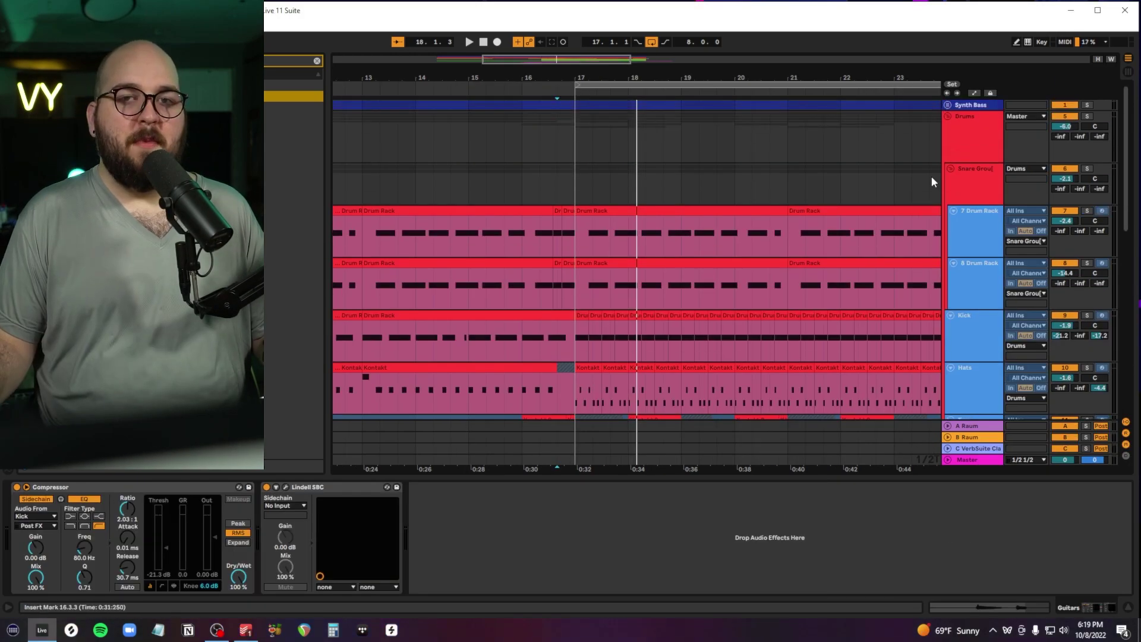
pyautogui.click(966, 109)
pyautogui.scroll(-7, 971, 172)
pyautogui.click(967, 195)
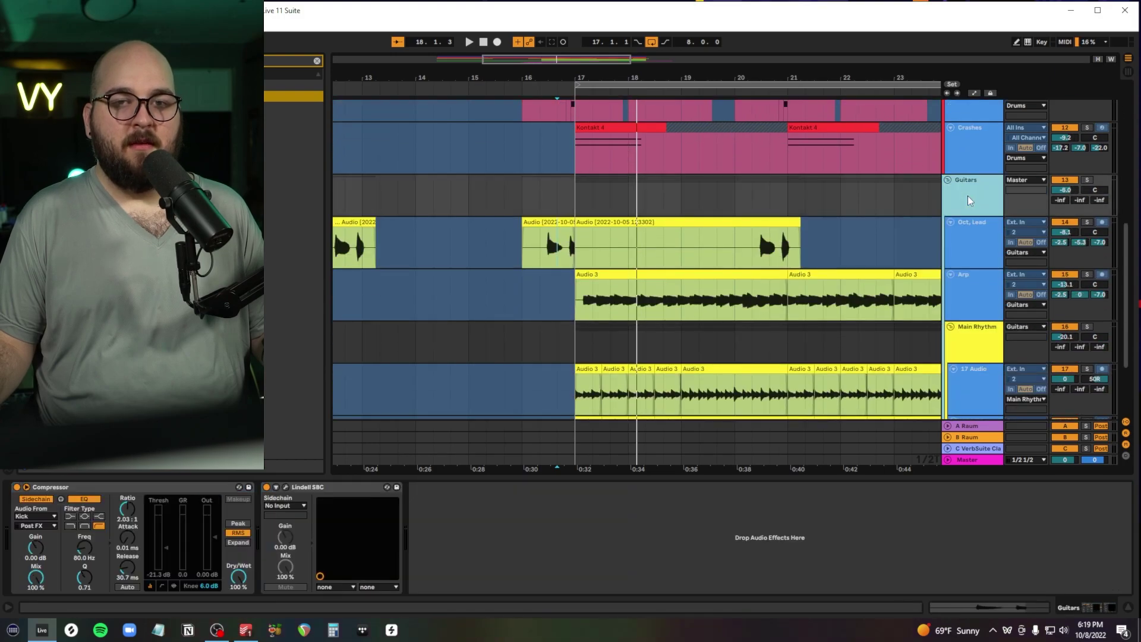
pyautogui.scroll(-1, 968, 195)
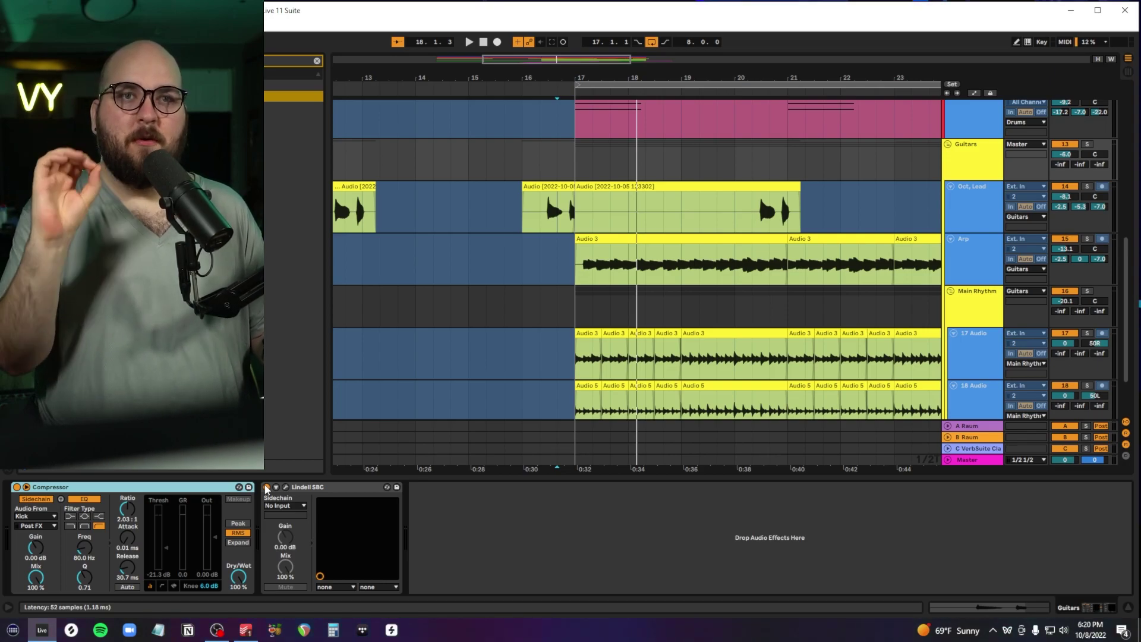
# Check the 18 Audio track's devices, solo the Main Rhythm group, and play its double-tracked guitars from bar 17.
pyautogui.scroll(-2, 917, 331)
pyautogui.click(972, 318)
pyautogui.scroll(1, 597, 311)
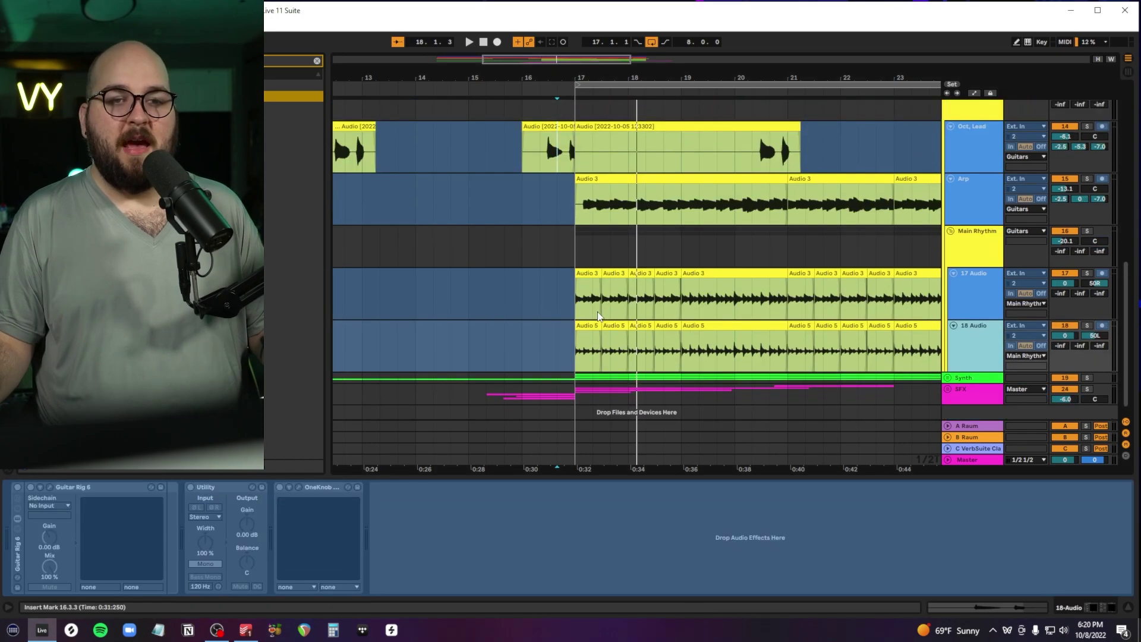
pyautogui.click(573, 296)
pyautogui.scroll(-1, 572, 293)
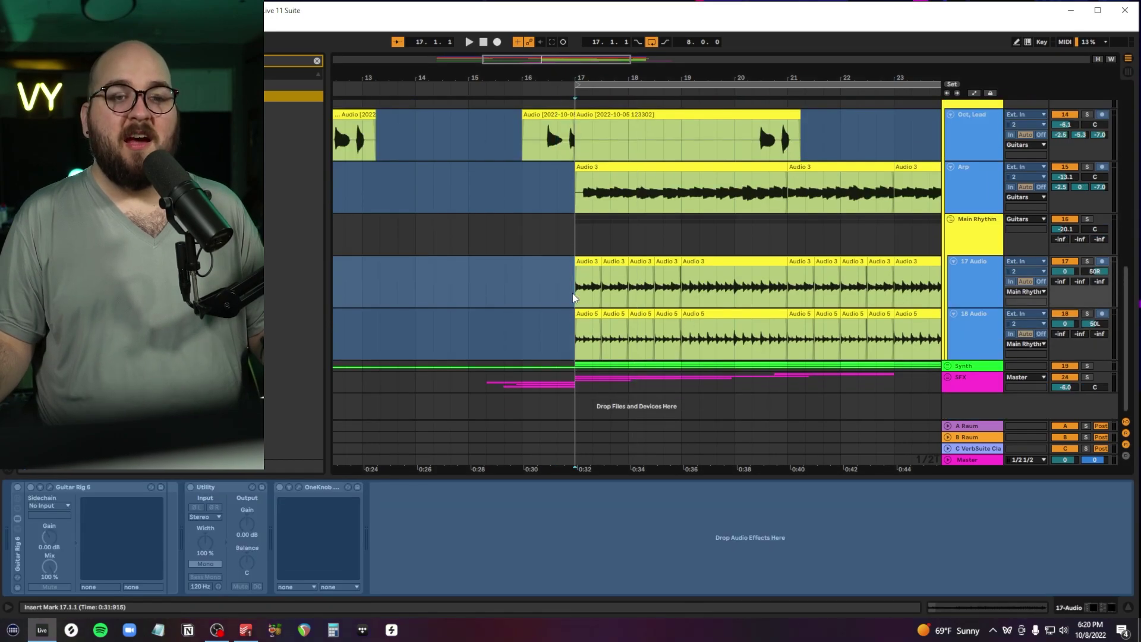
pyautogui.click(1087, 219)
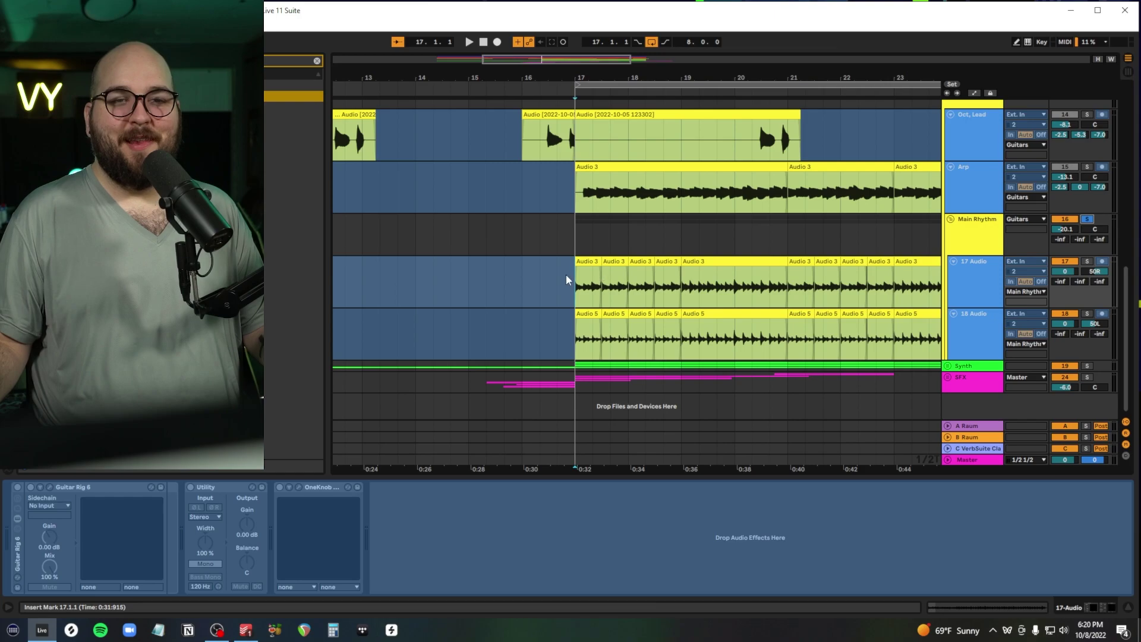
pyautogui.press('space')
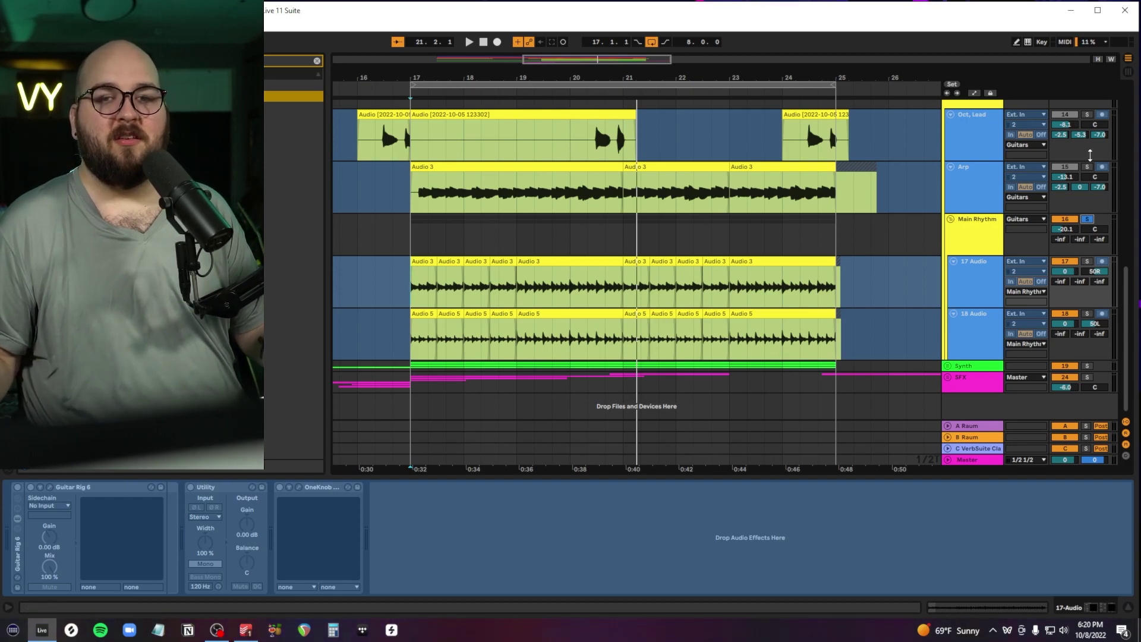
# Examine the EQ Eight on the Main Rhythm group and select the 17 Audio track.
pyautogui.click(975, 239)
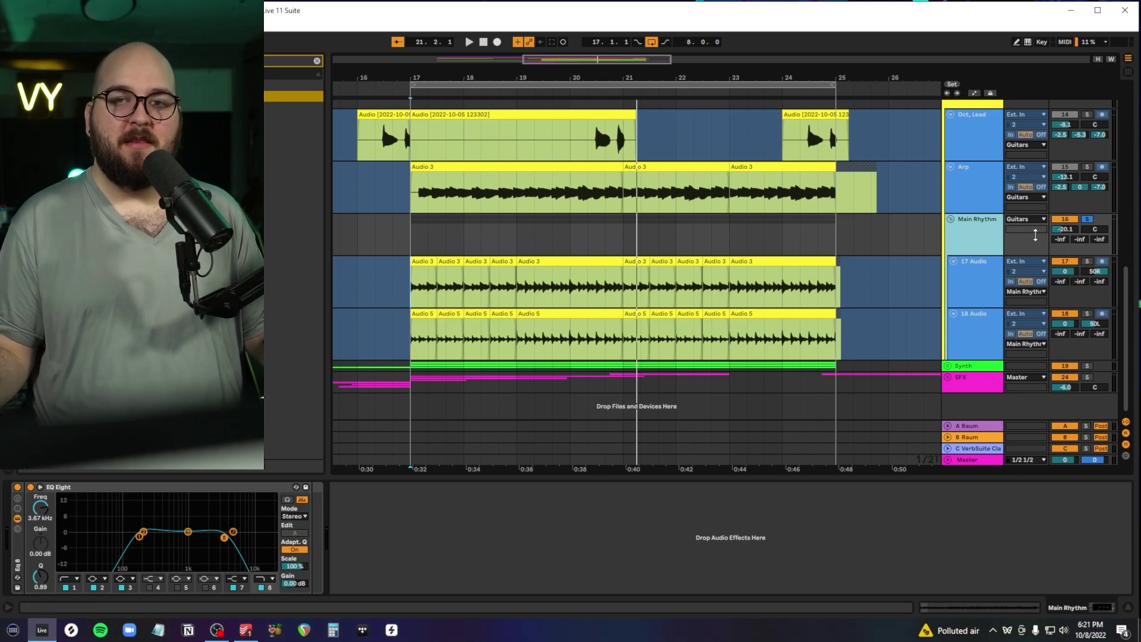
pyautogui.click(975, 295)
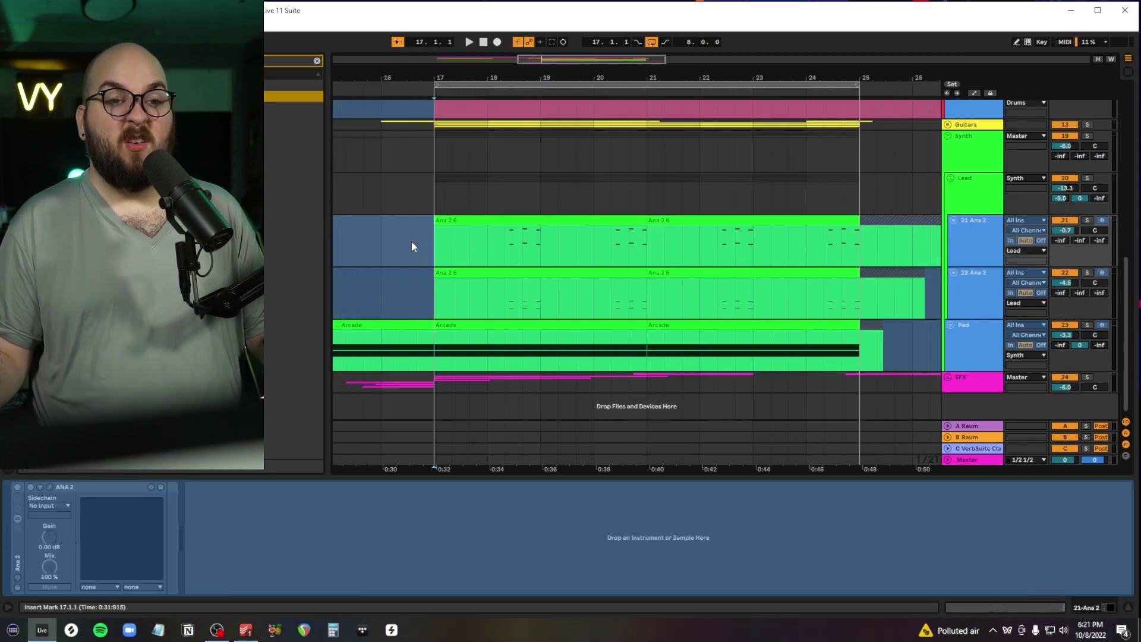
# Solo the synth Lead group and play it from just after the start of bar 17.
pyautogui.hscroll(-1, 416, 240)
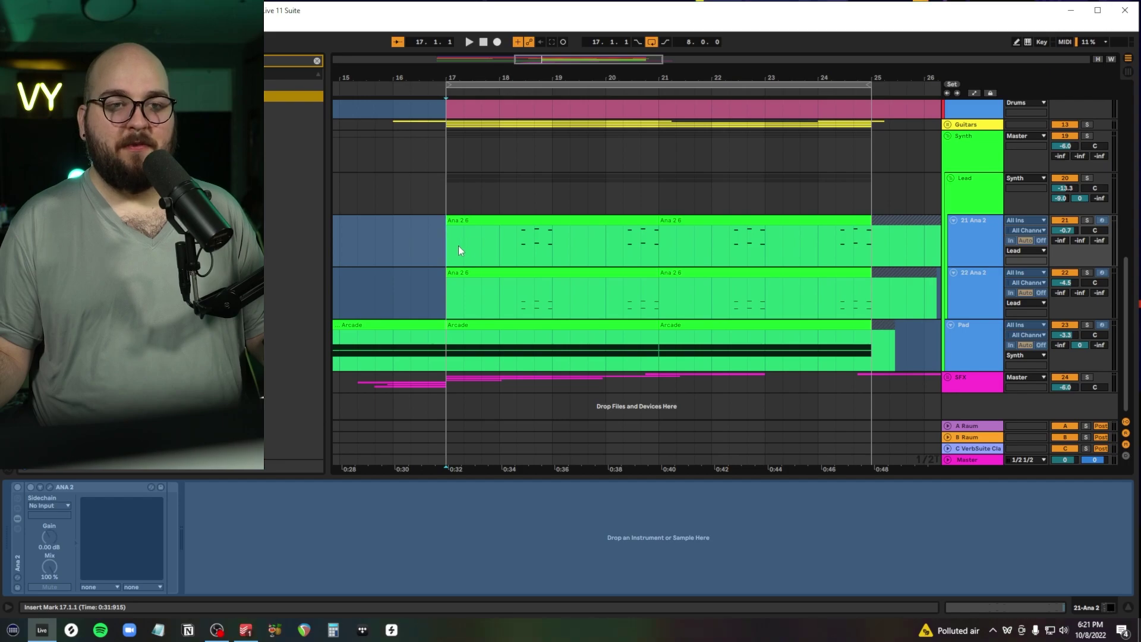
pyautogui.click(1088, 178)
pyautogui.click(461, 244)
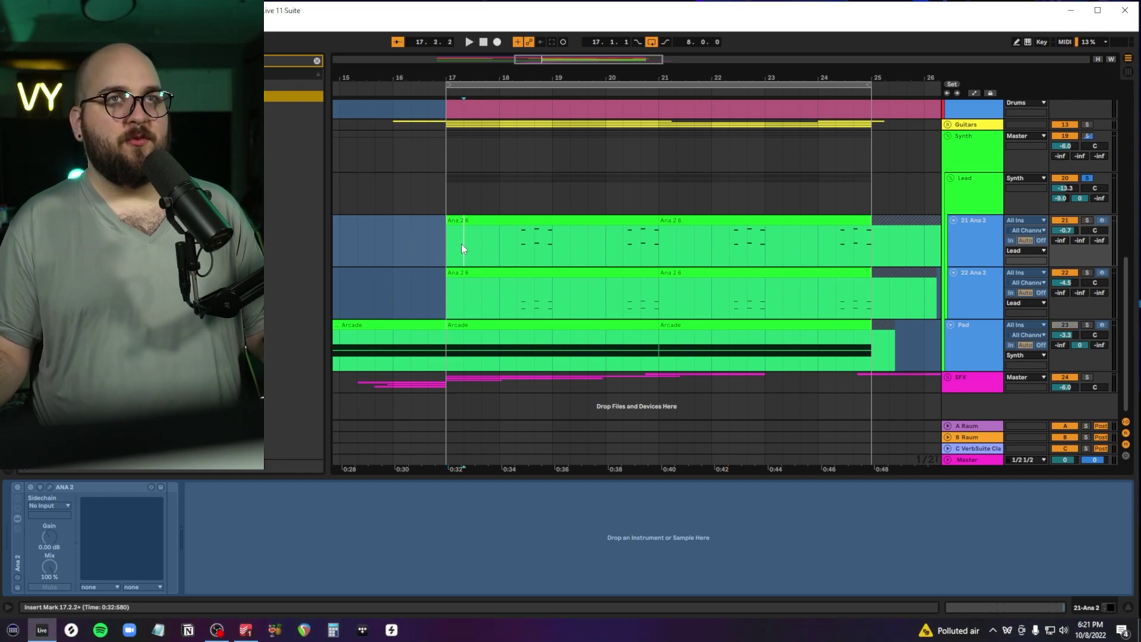
pyautogui.press('space')
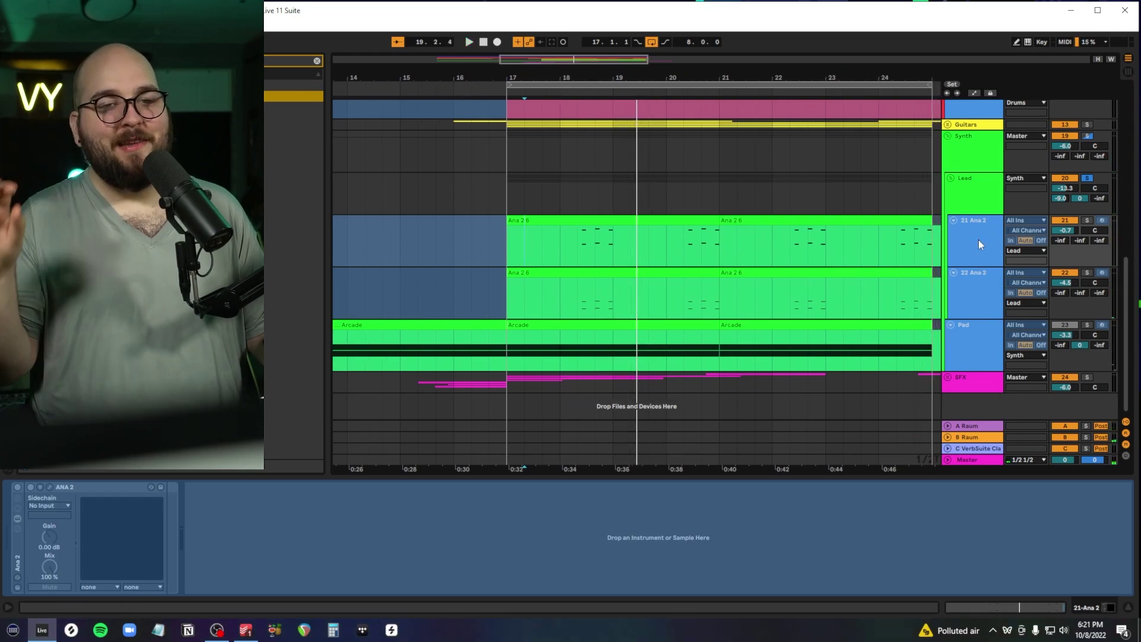
# Unfreeze the two Ana 2 tracks in the Lead group.
pyautogui.keyDown('shift'); pyautogui.click(964, 293); pyautogui.keyUp('shift')
pyautogui.rightClick(983, 307)
pyautogui.click(1015, 348)
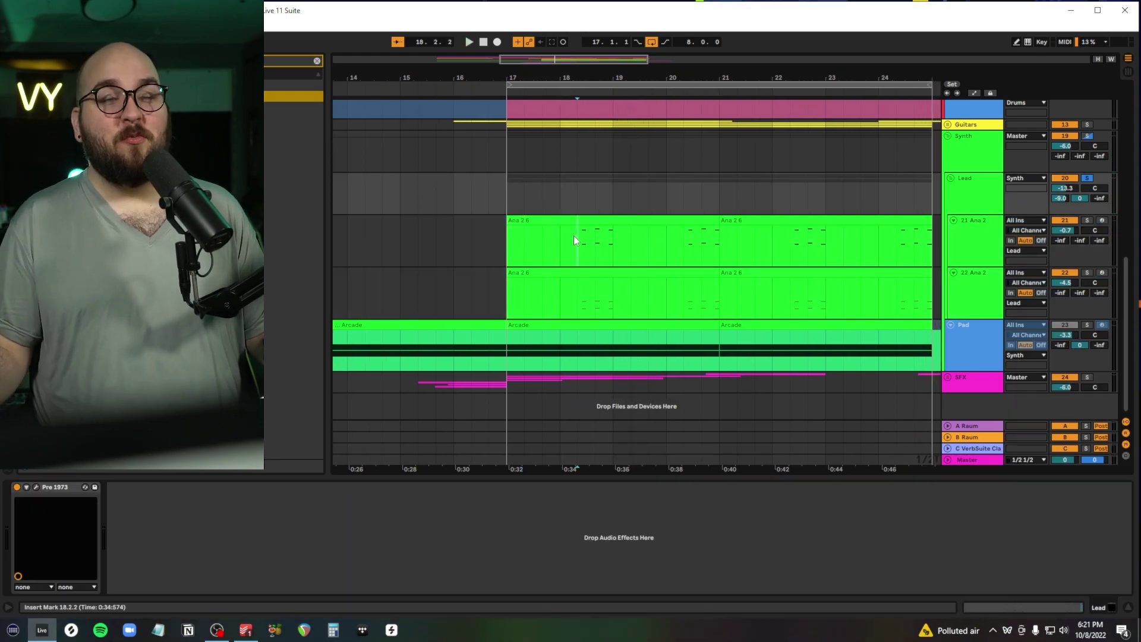
# Play the 21 Ana 2 track in solo from around bar 18 while reviewing its Dire Dire DX preset in ANA 2, and close the synth.
pyautogui.click(574, 237)
pyautogui.click(982, 251)
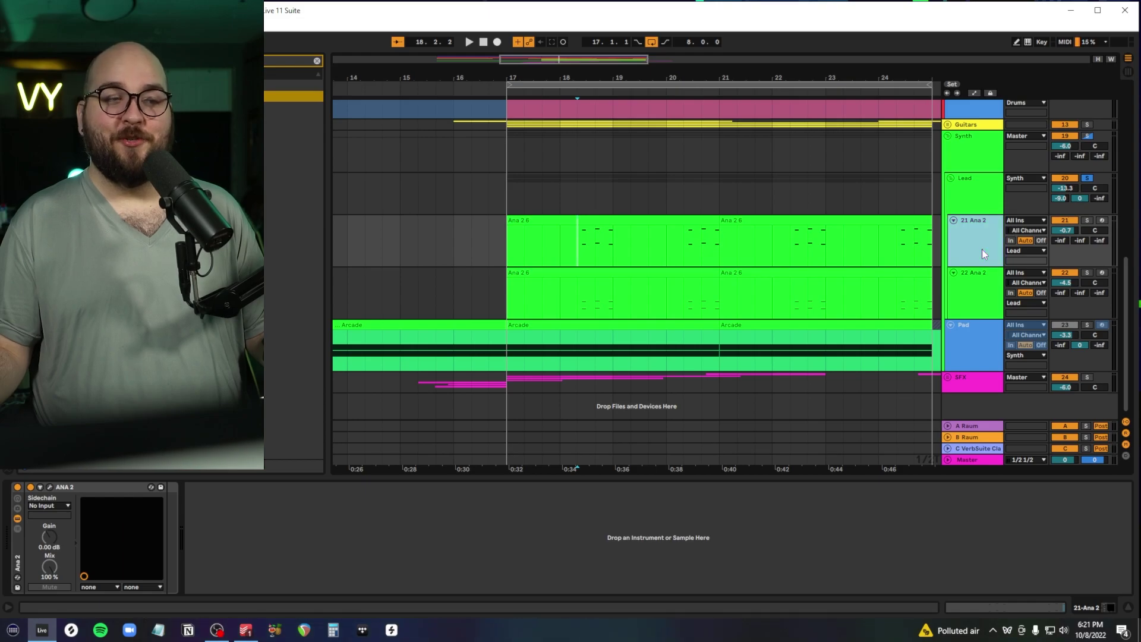
pyautogui.click(50, 486)
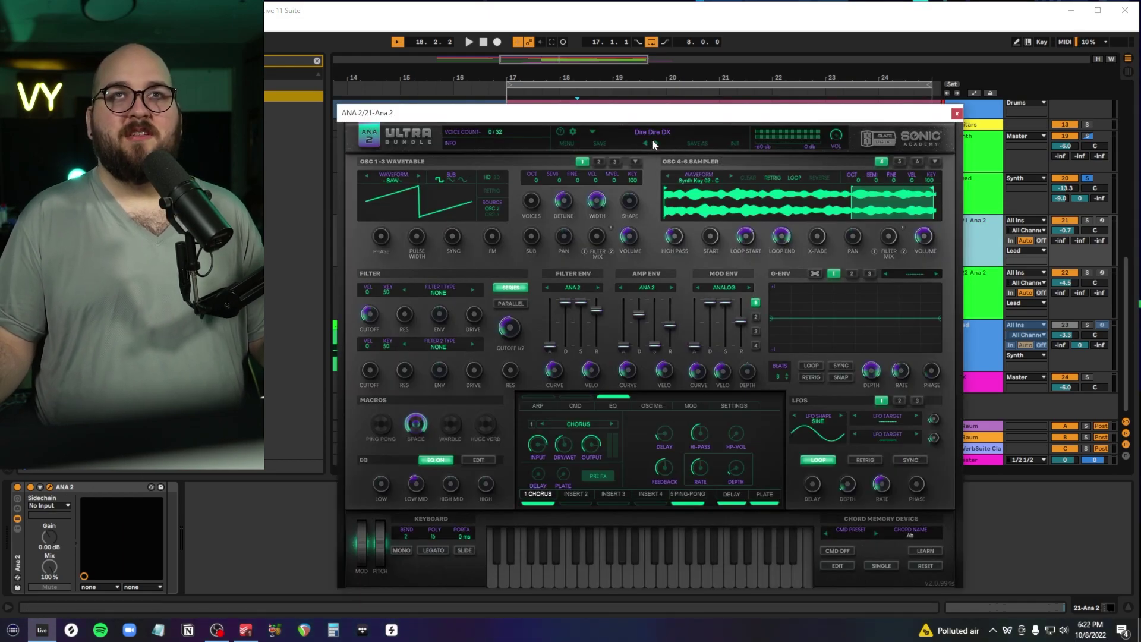
pyautogui.click(1087, 220)
pyautogui.press('space')
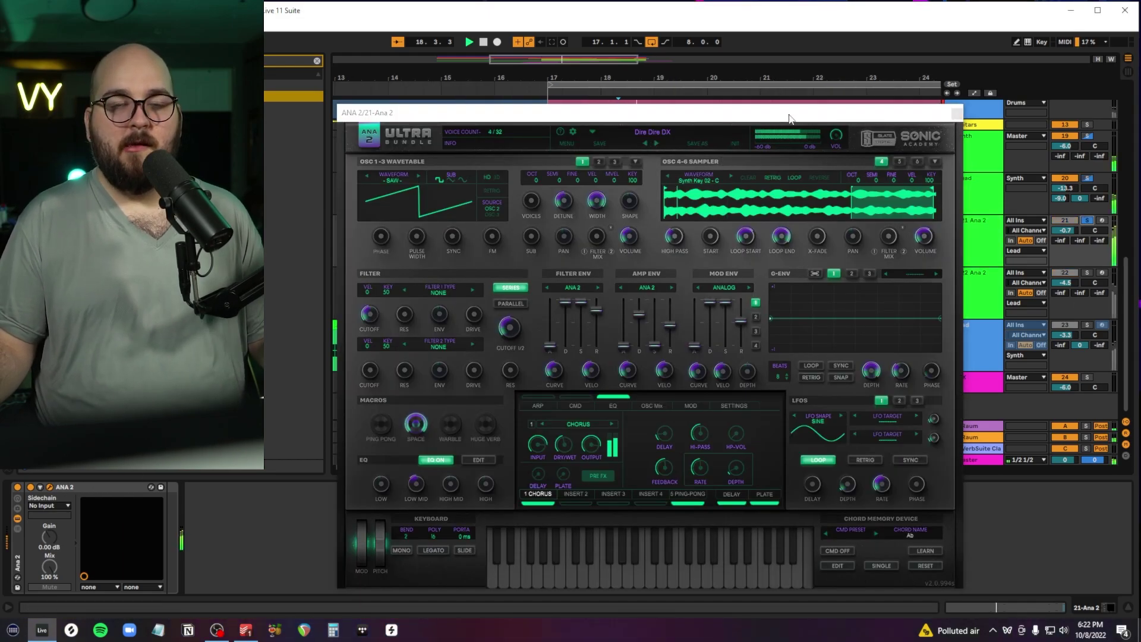
pyautogui.click(956, 113)
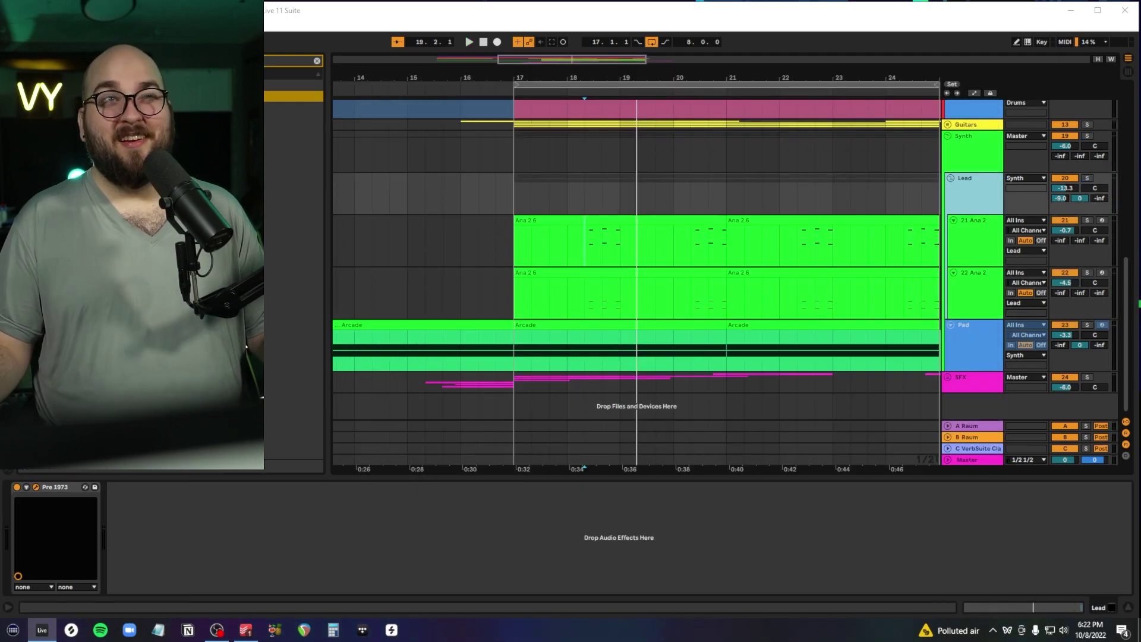
# Move the Lead group's Pre 1973 preamp window into view and review its settings.
pyautogui.moveTo(351, 0); pyautogui.dragTo(719, 182)
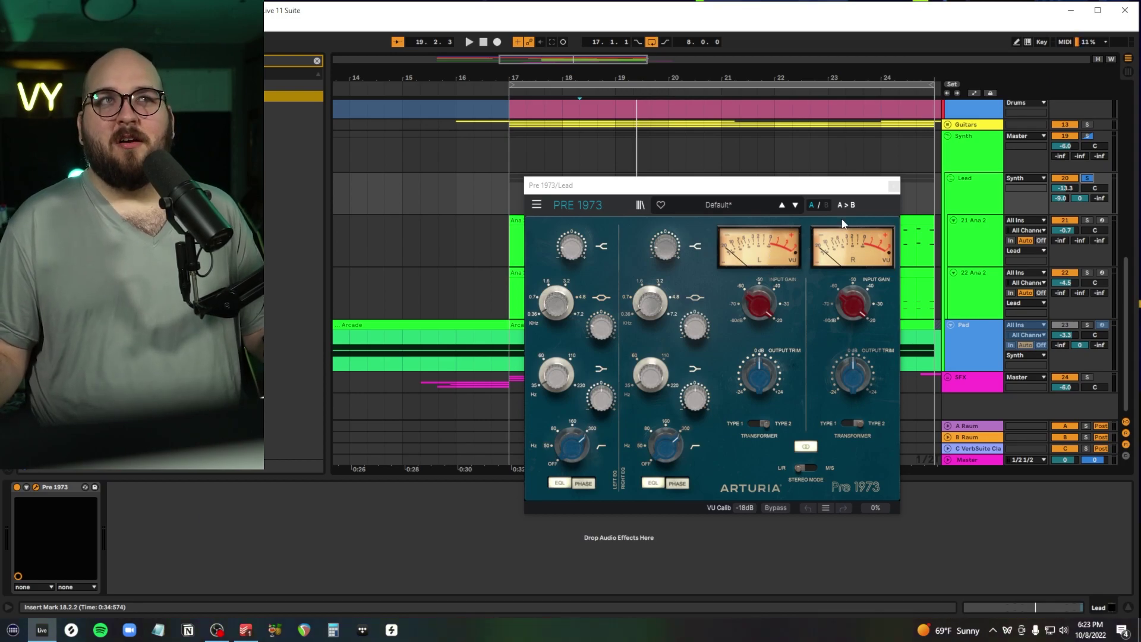
# Close the Lead group's Pre 1973 preamp and review the Pad track's Arcade instrument Particles with its Weightlessness preset.
pyautogui.click(893, 186)
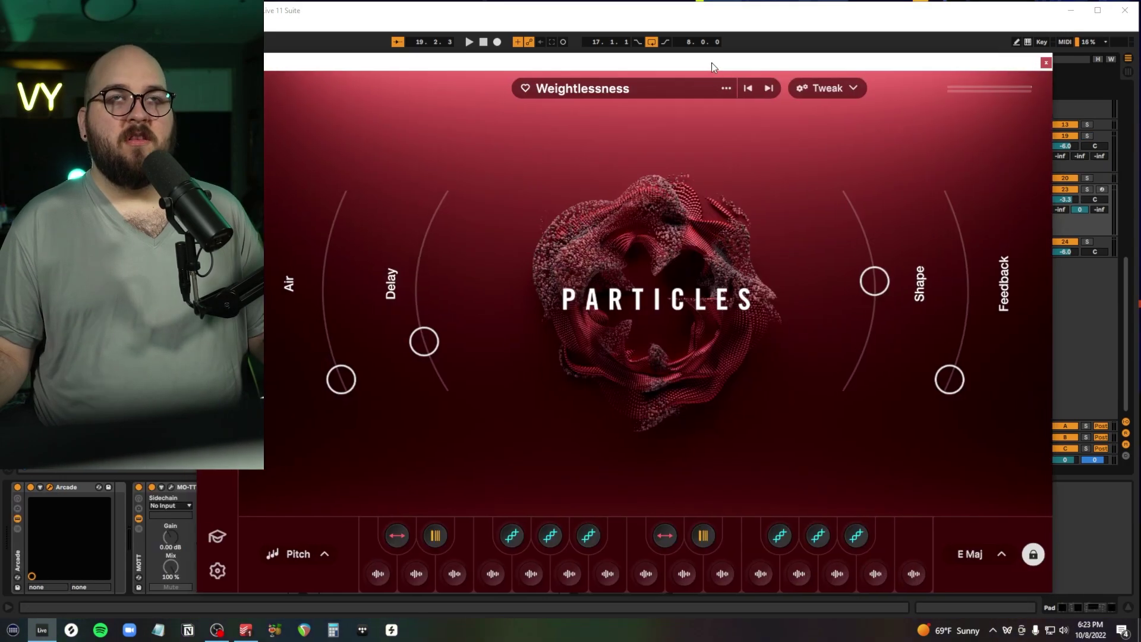
pyautogui.moveTo(711, 62); pyautogui.dragTo(623, 0)
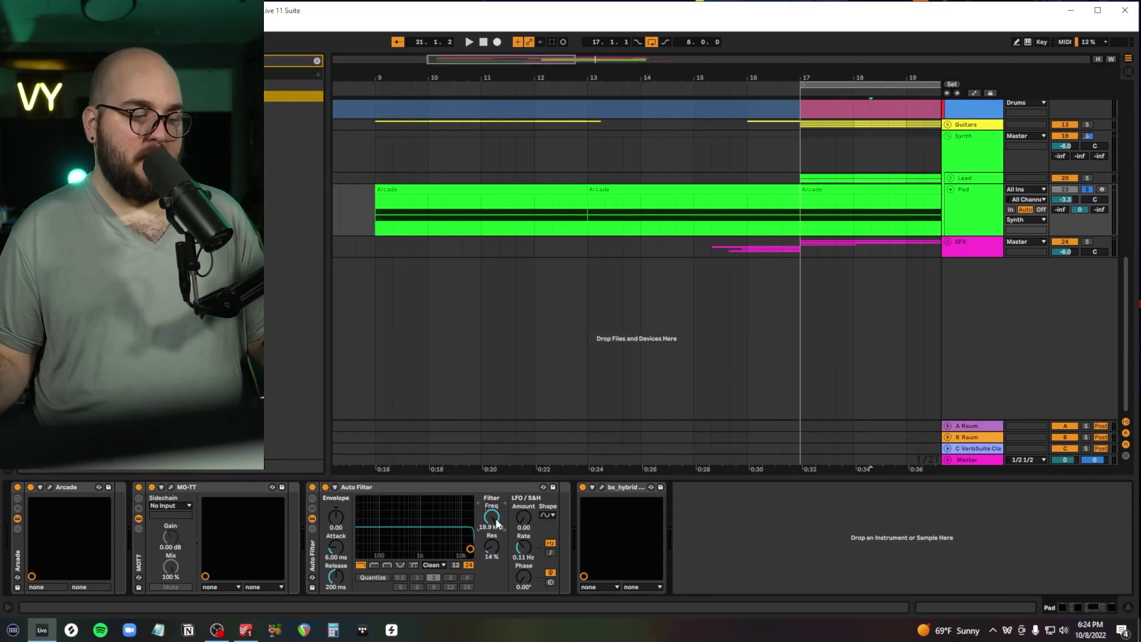
# Raise the Pad's Auto Filter frequency automation to 19.9 kHz just before bar 13 and bend the ramp leading up to it.
pyautogui.click(496, 522)
pyautogui.press('a')
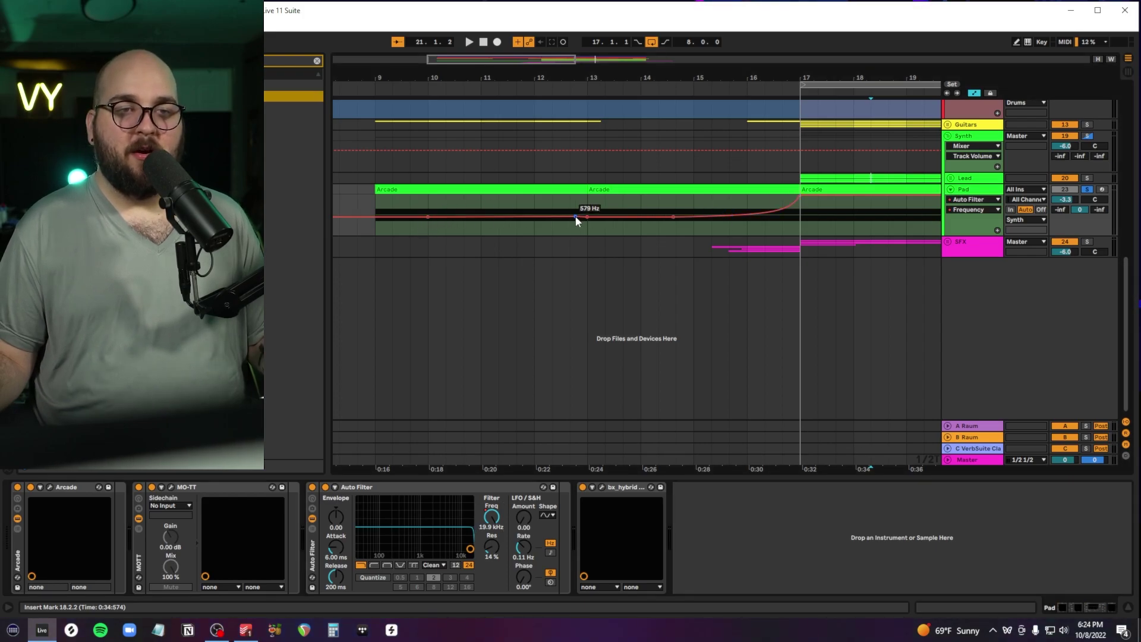
pyautogui.moveTo(575, 216); pyautogui.dragTo(588, 196)
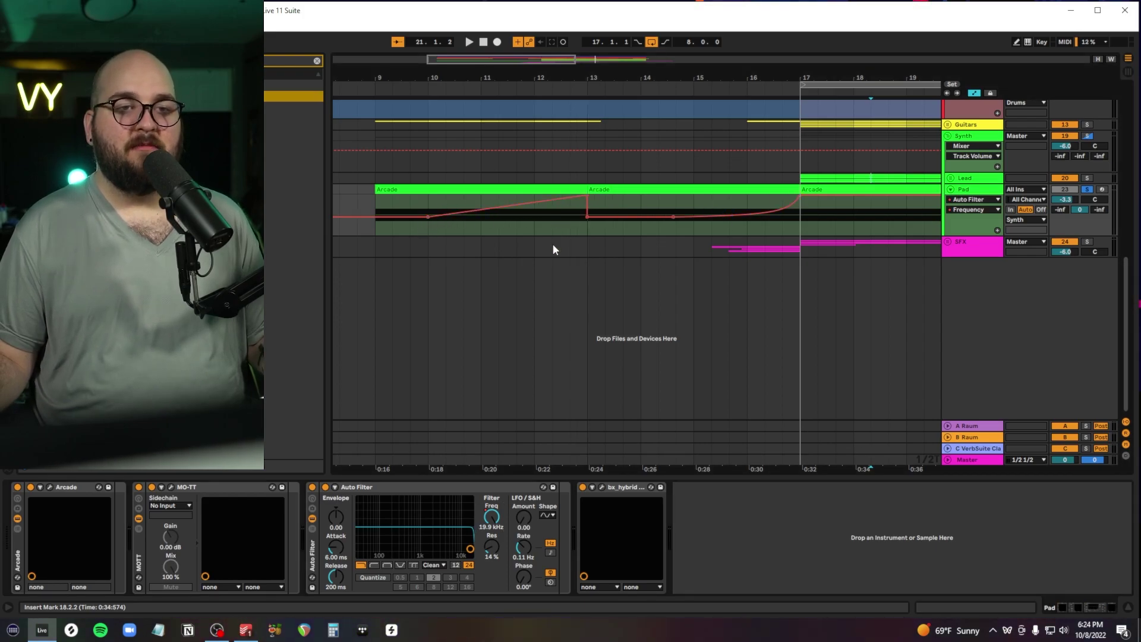
pyautogui.click(533, 207)
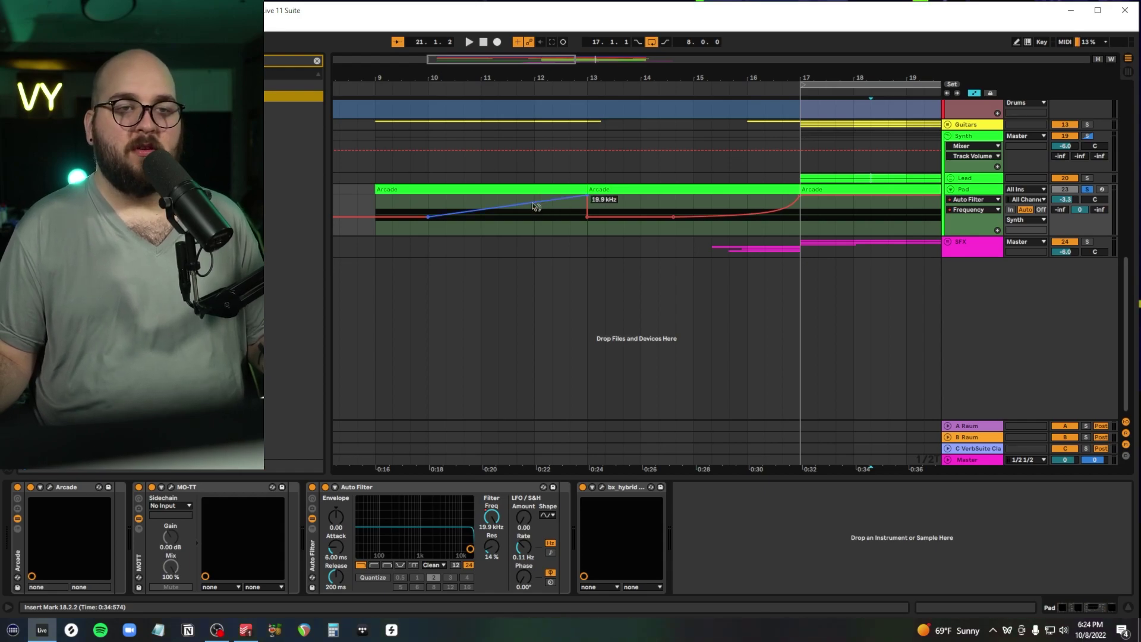
pyautogui.moveTo(534, 207); pyautogui.dragTo(535, 217)
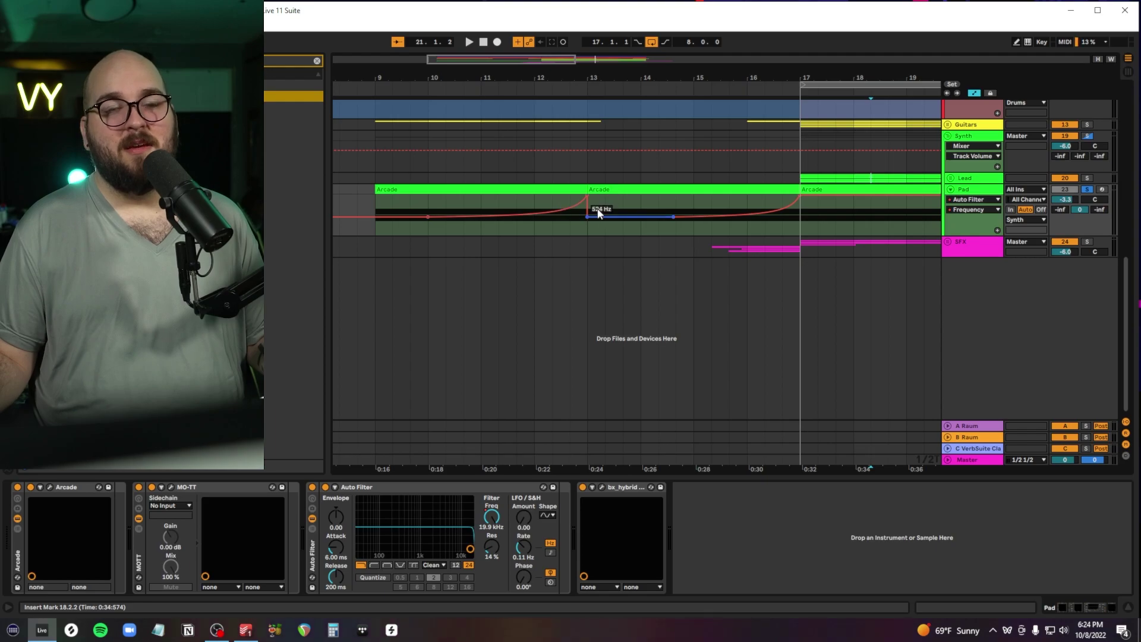
pyautogui.moveTo(507, 204); pyautogui.dragTo(352, 217)
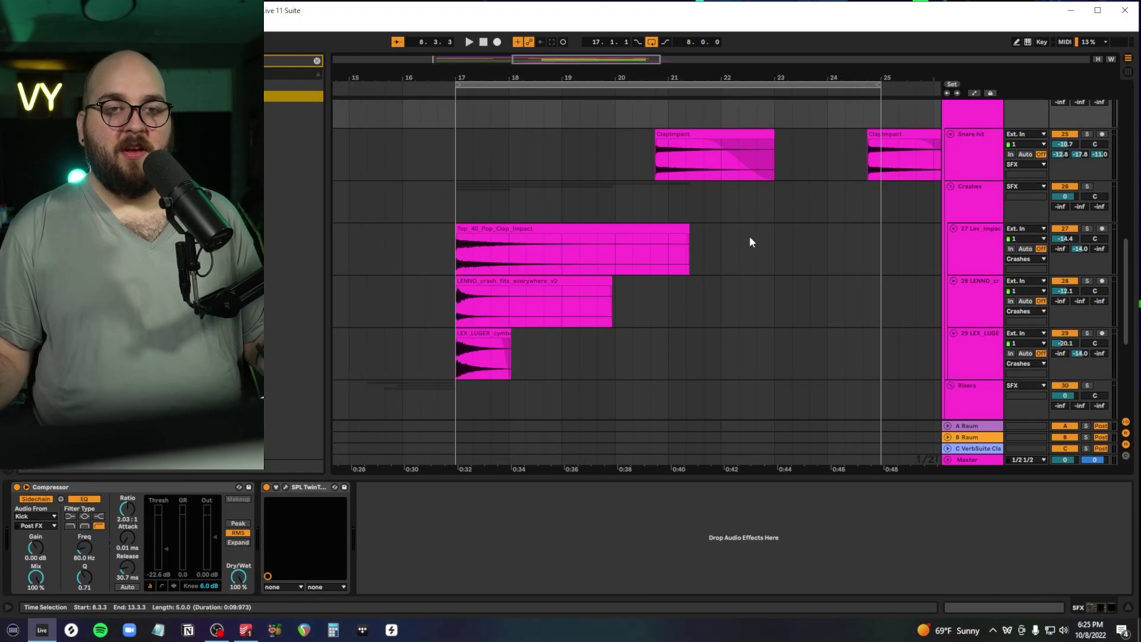
# Play the SFX group's Snare hit track in solo from 20.4.1, at its first ClapImpact clip, and turn its solo off.
pyautogui.hscroll(-2, 750, 237)
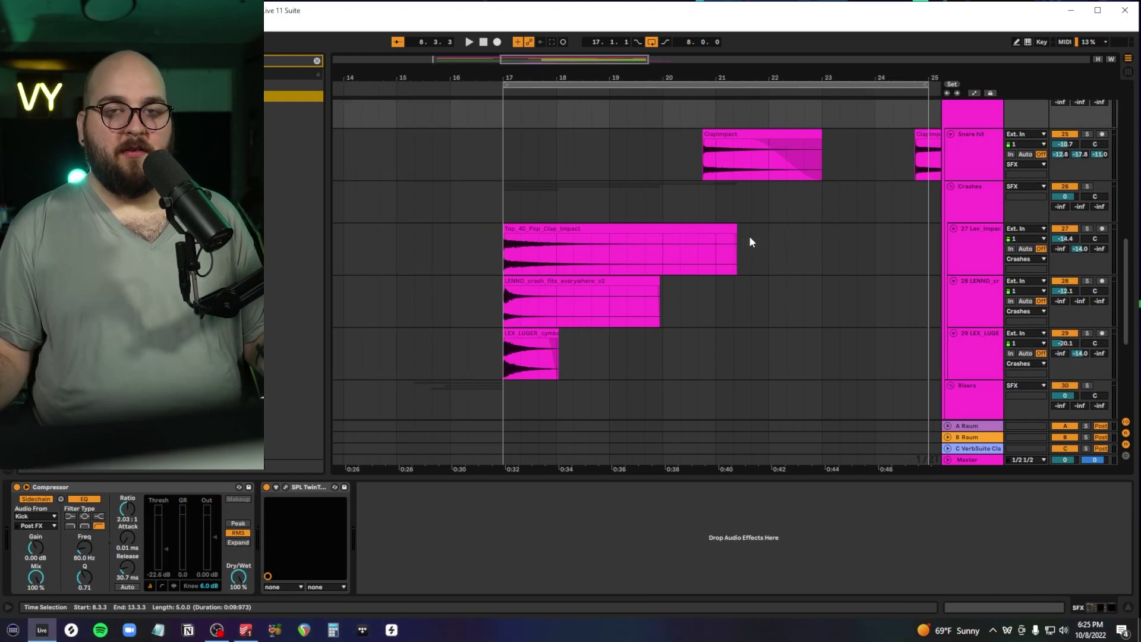
pyautogui.scroll(5, 750, 236)
pyautogui.scroll(-4, 750, 236)
pyautogui.scroll(1, 748, 239)
pyautogui.press('Down')
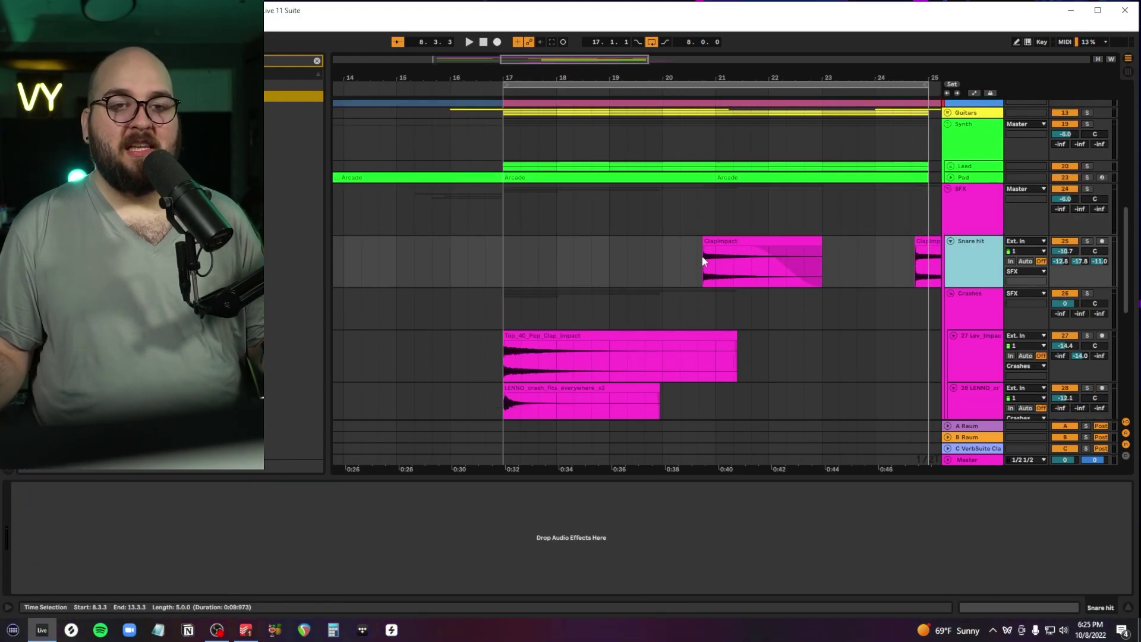
pyautogui.click(701, 256)
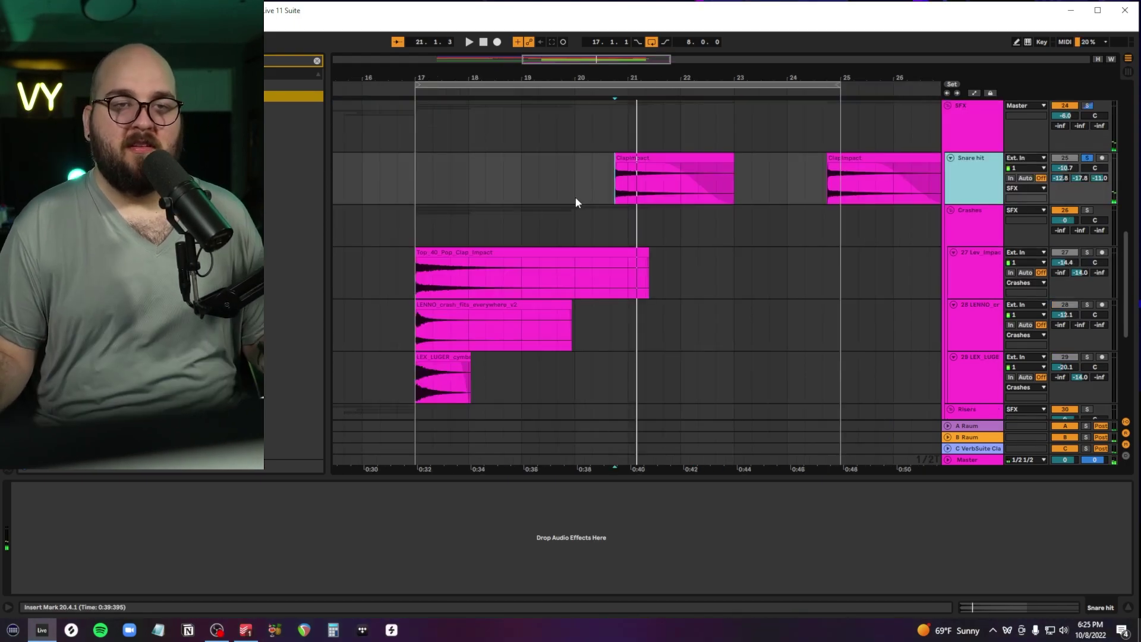
pyautogui.press('space')
pyautogui.press('space')
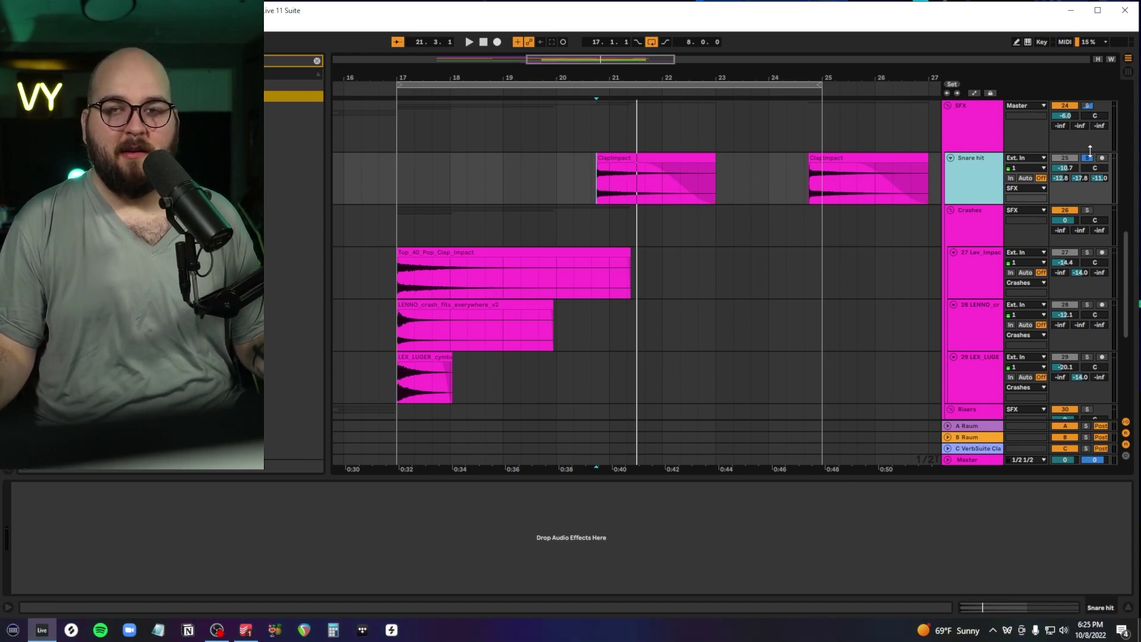
pyautogui.click(1087, 158)
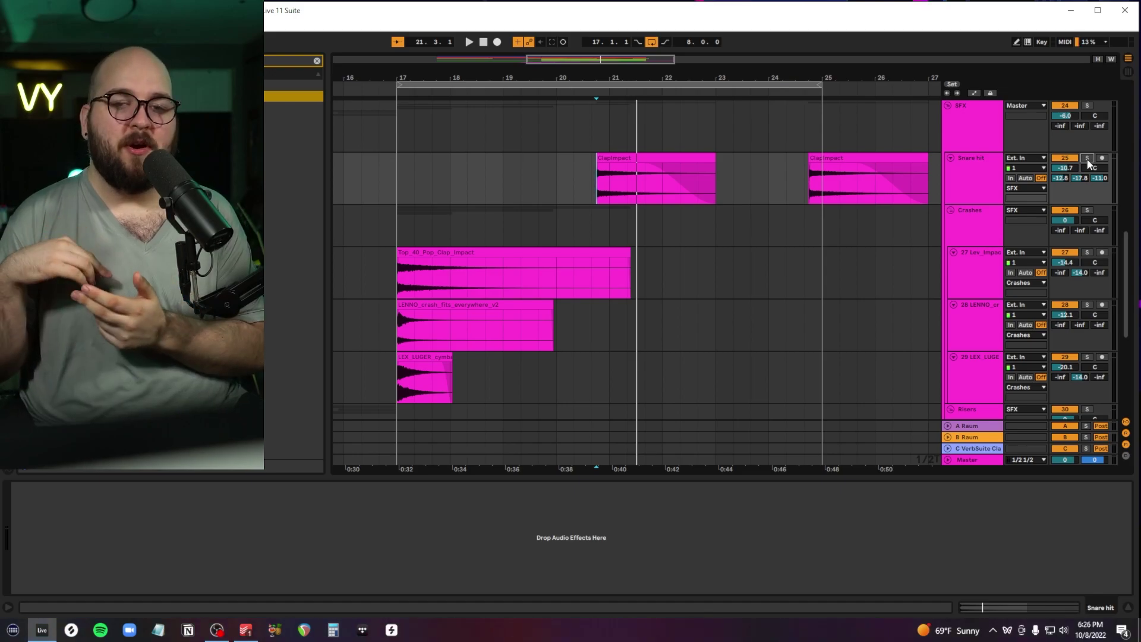
# Play the clap impact track in the Crashes group in solo from 16.4.3 while reviewing its Erosion effect.
pyautogui.scroll(-2, 817, 208)
pyautogui.hscroll(-4, 818, 209)
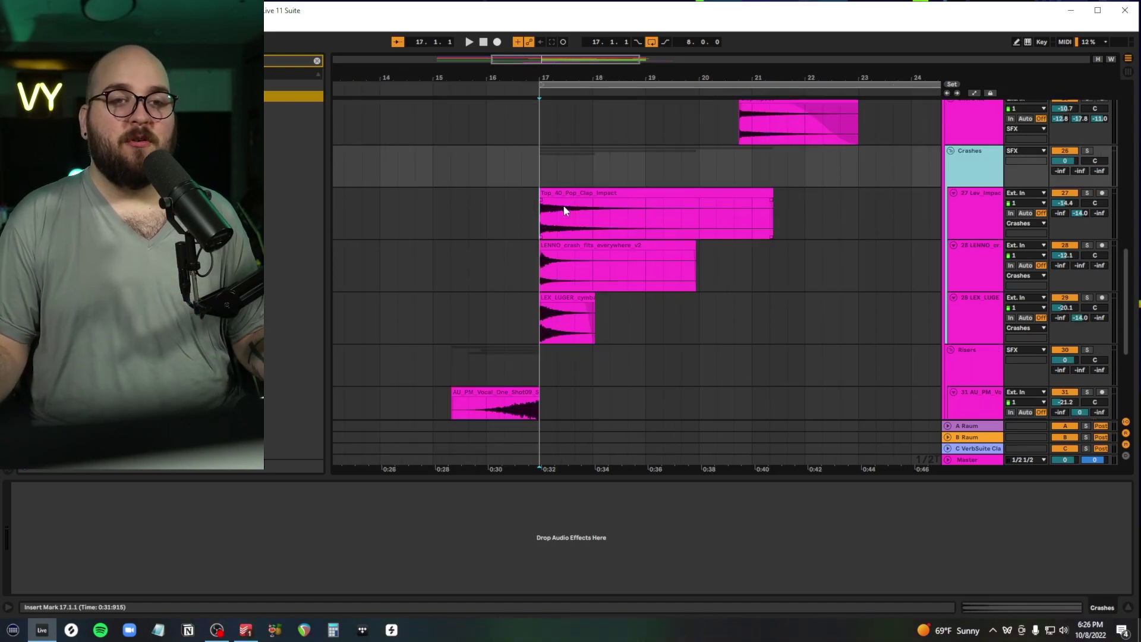
pyautogui.click(551, 222)
pyautogui.scroll(3, 551, 220)
pyautogui.click(607, 227)
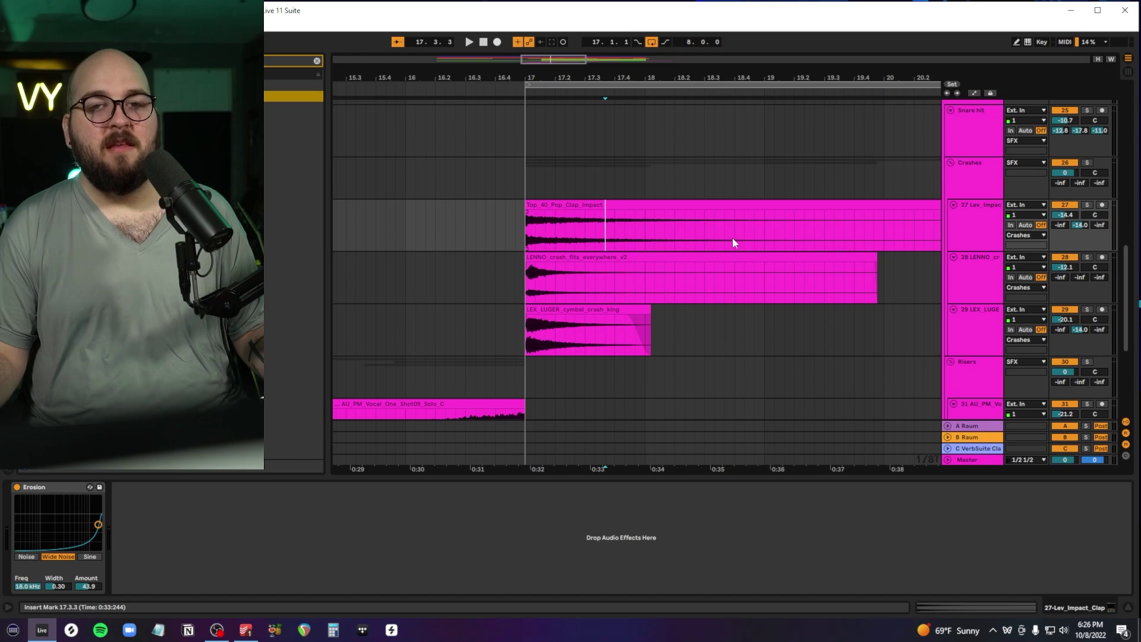
pyautogui.hscroll(3, 731, 239)
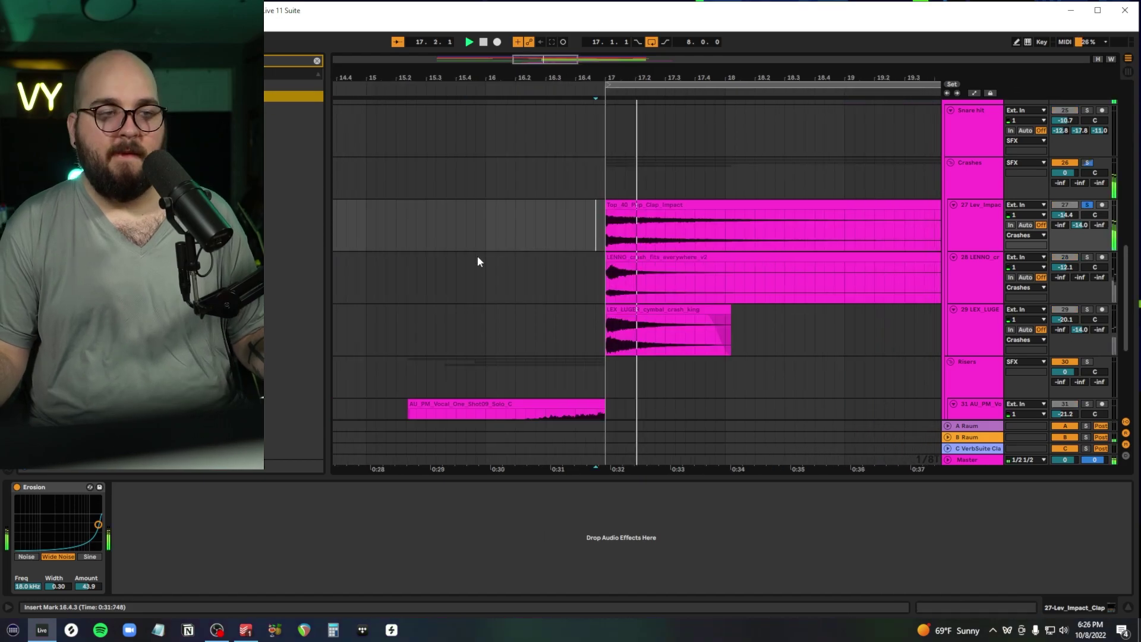
pyautogui.click(48, 486)
pyautogui.press('space')
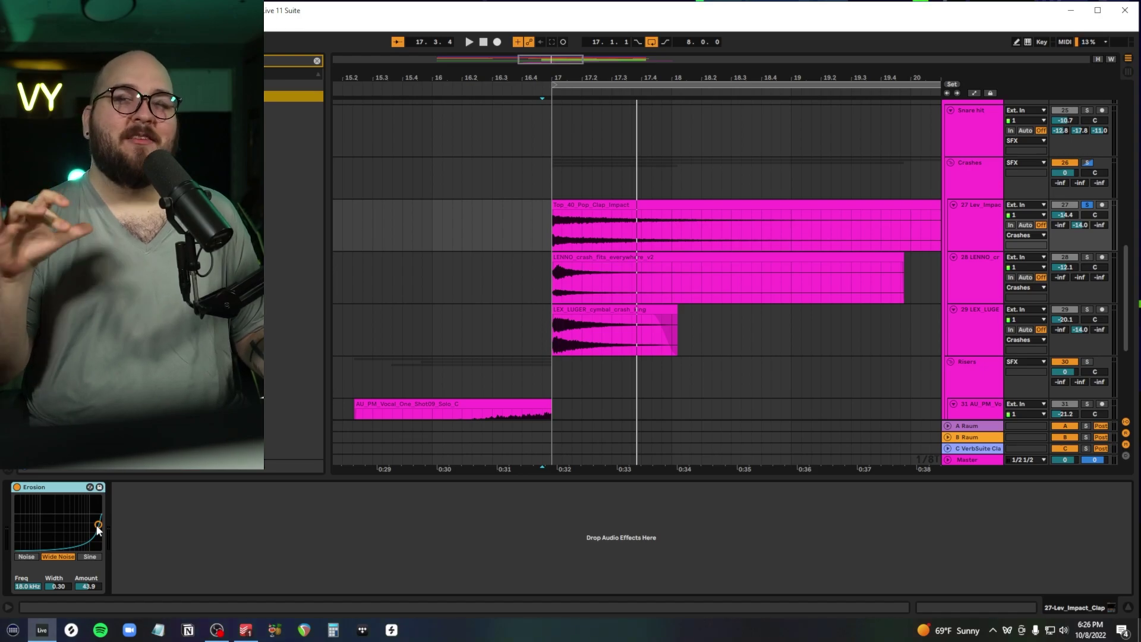
# Solo the LENNO crash track and play it from 16.4.3.
pyautogui.hscroll(-1, 810, 217)
pyautogui.hscroll(3, 810, 220)
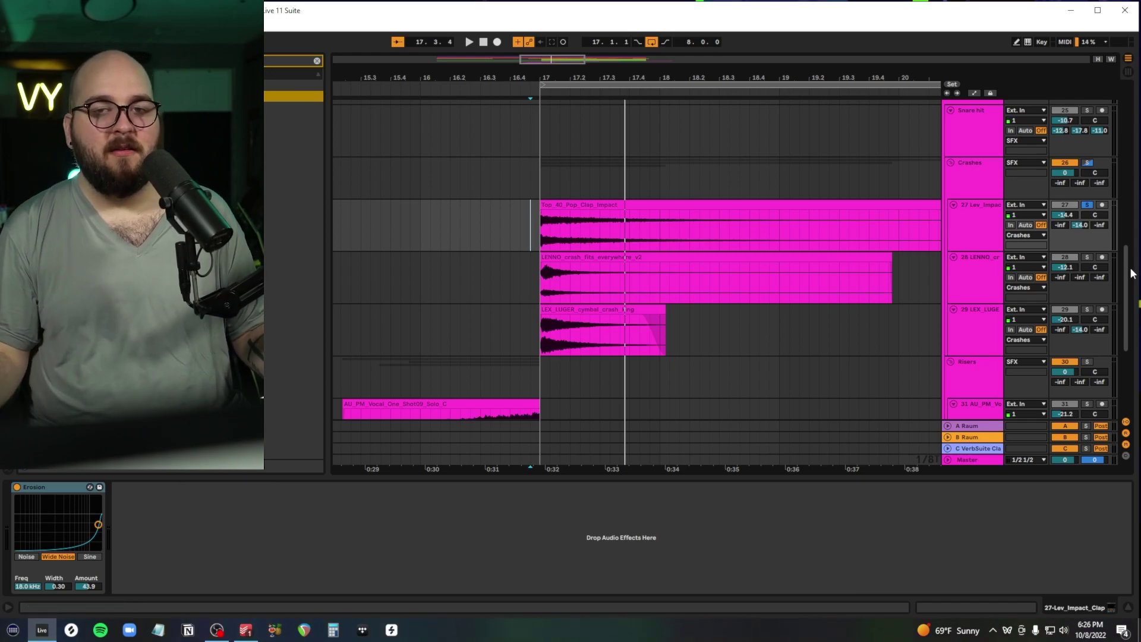
pyautogui.click(1085, 257)
pyautogui.press('space')
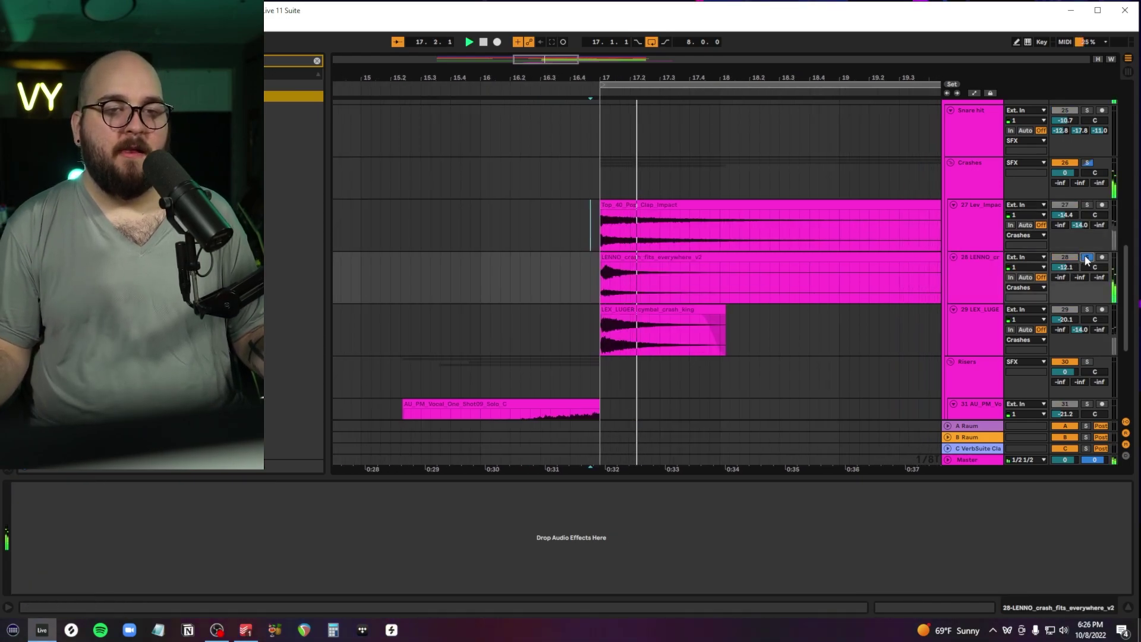
pyautogui.press('space')
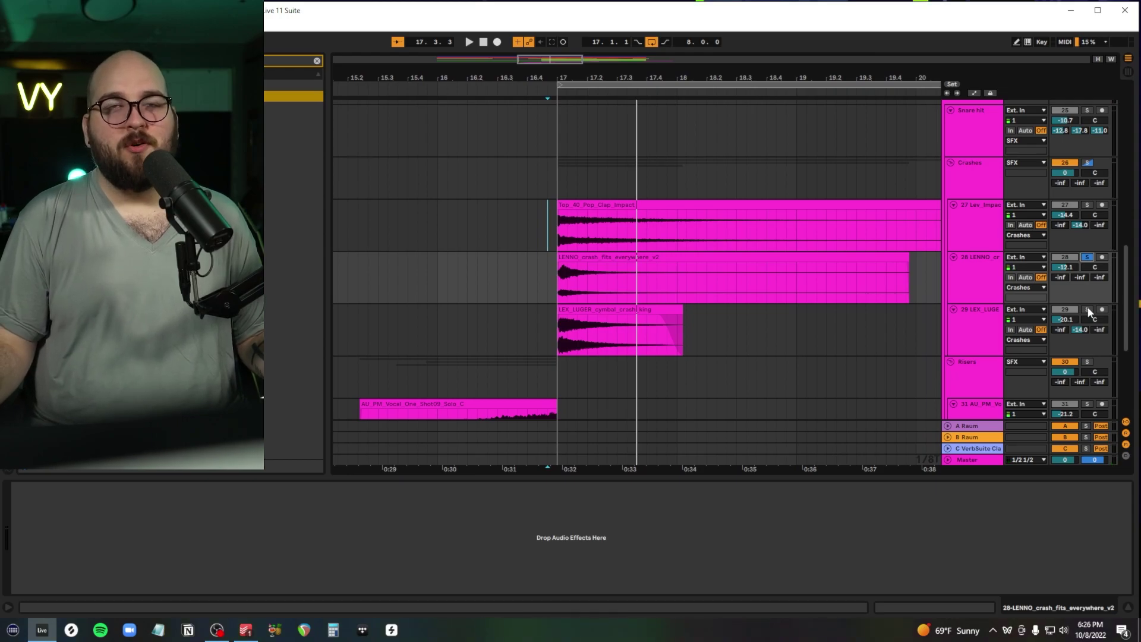
# Play the LEX_LUGER cymbal crash track in solo from 16.4.3 and turn its solo off.
pyautogui.click(1087, 309)
pyautogui.click(995, 322)
pyautogui.press('space')
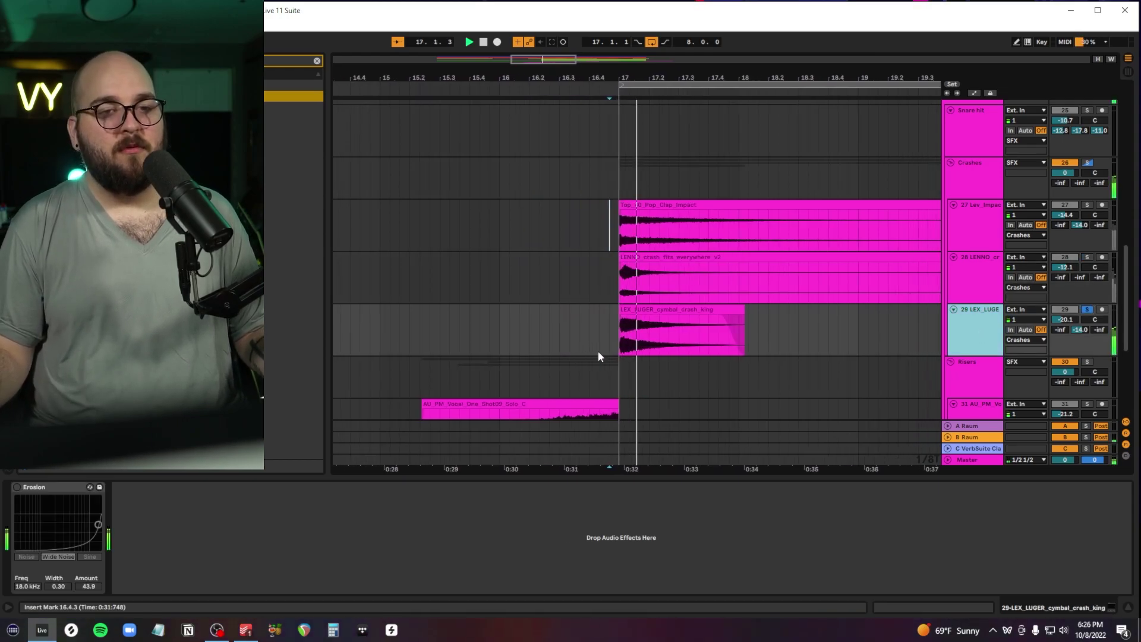
pyautogui.press('space')
pyautogui.click(1087, 310)
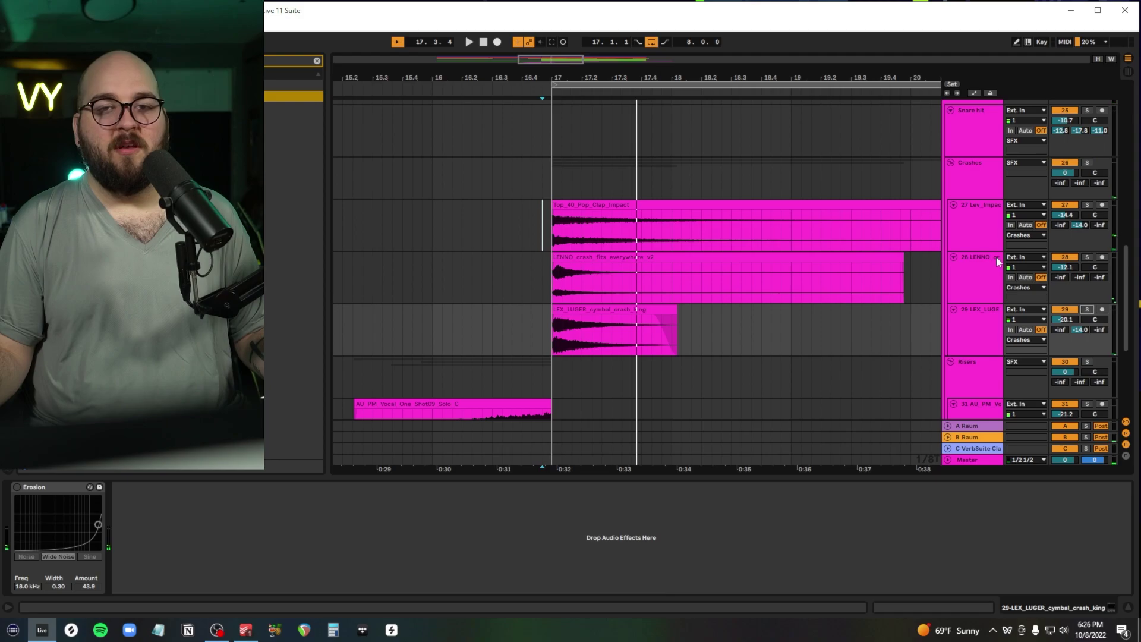
# Solo the Risers group, play it from 15.4.3 into bar 17, and turn its solo off.
pyautogui.scroll(-4, 996, 245)
pyautogui.hscroll(-3, 996, 245)
pyautogui.click(987, 217)
pyautogui.click(976, 186)
pyautogui.click(1087, 159)
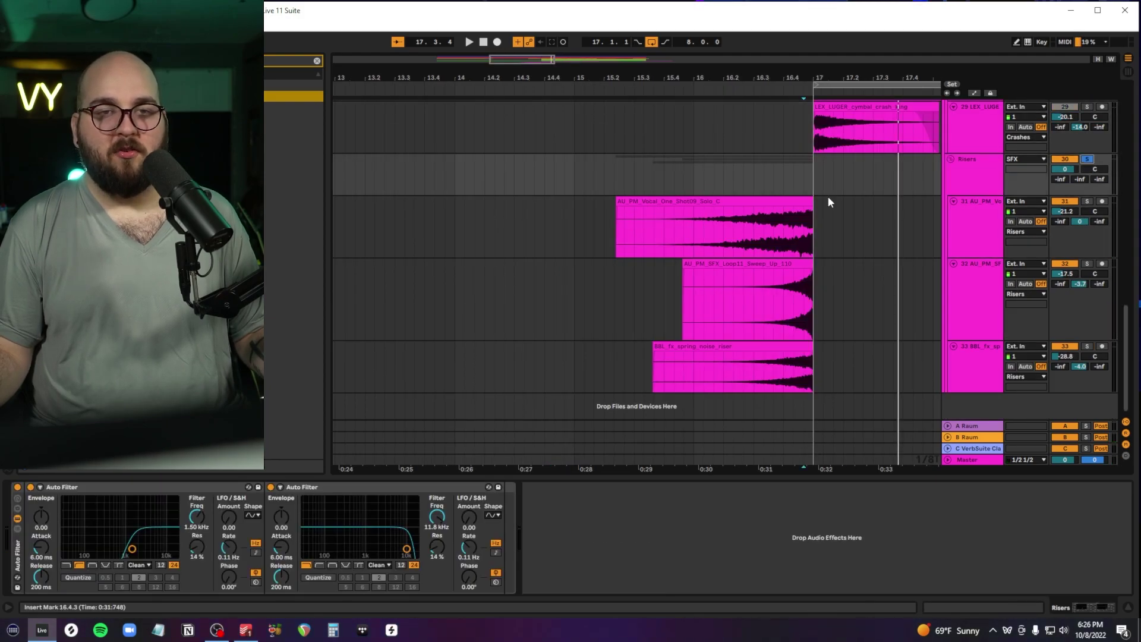
pyautogui.click(686, 177)
pyautogui.press('space')
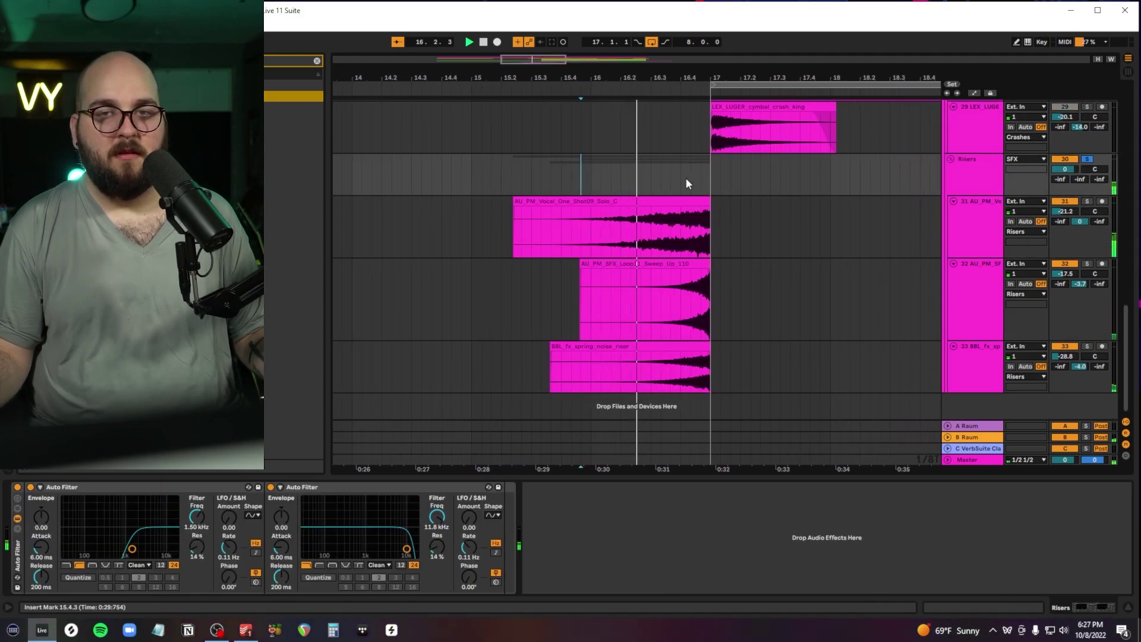
pyautogui.press('space')
pyautogui.click(1087, 159)
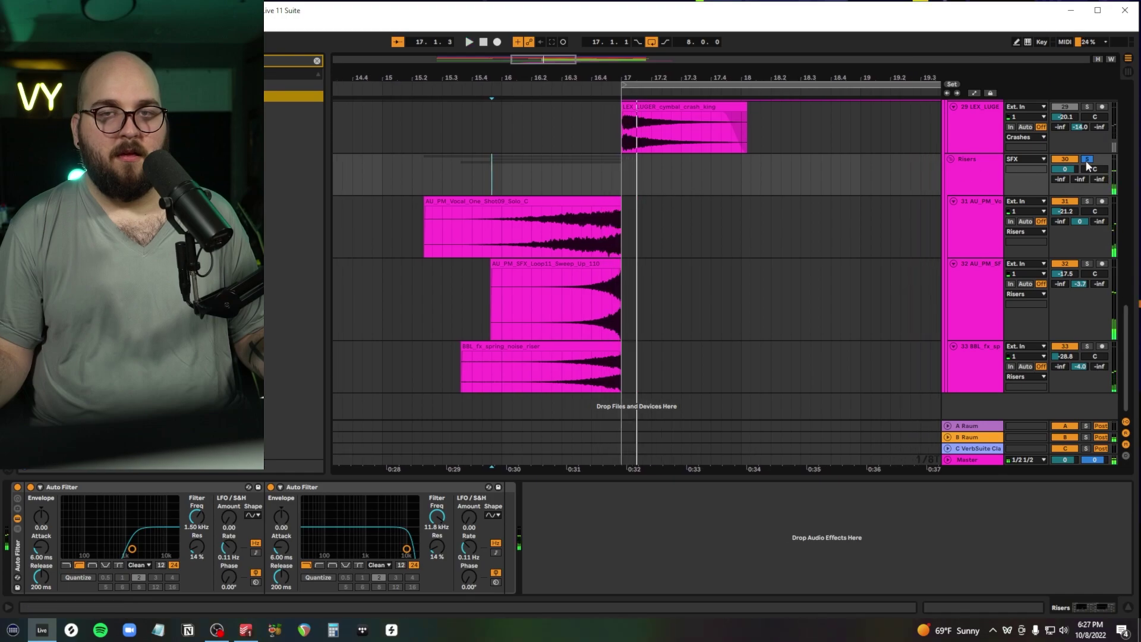
# Select the vocal one-shot, sweep-up and spring noise riser clips in turn to review the three riser layers.
pyautogui.click(556, 202)
pyautogui.click(545, 298)
pyautogui.click(525, 349)
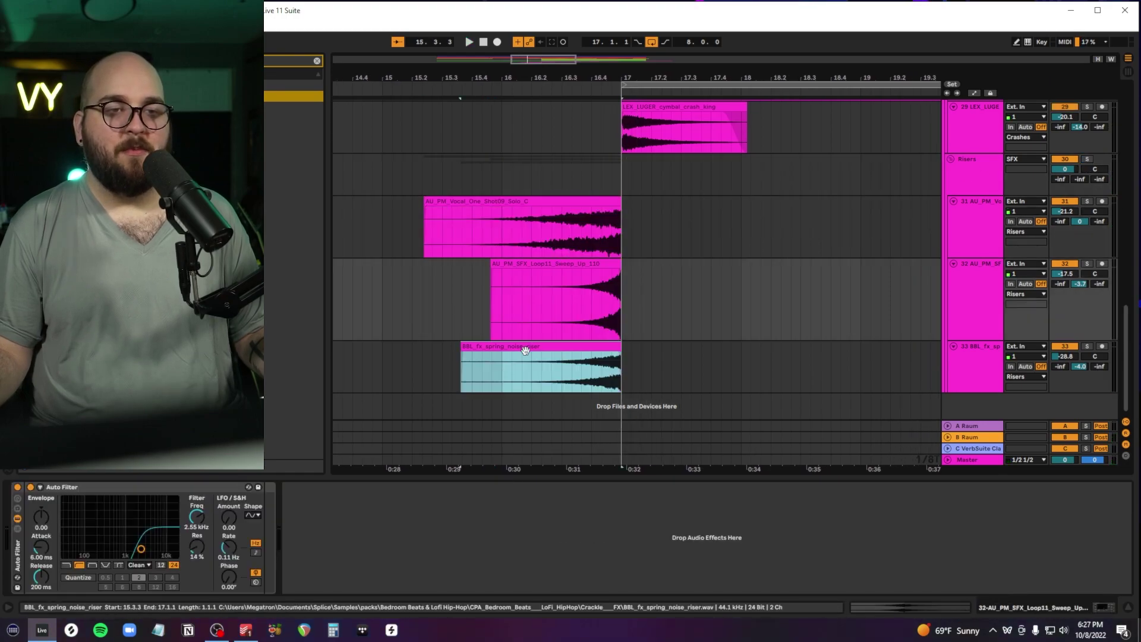
pyautogui.hscroll(1, 527, 349)
pyautogui.scroll(2, 567, 298)
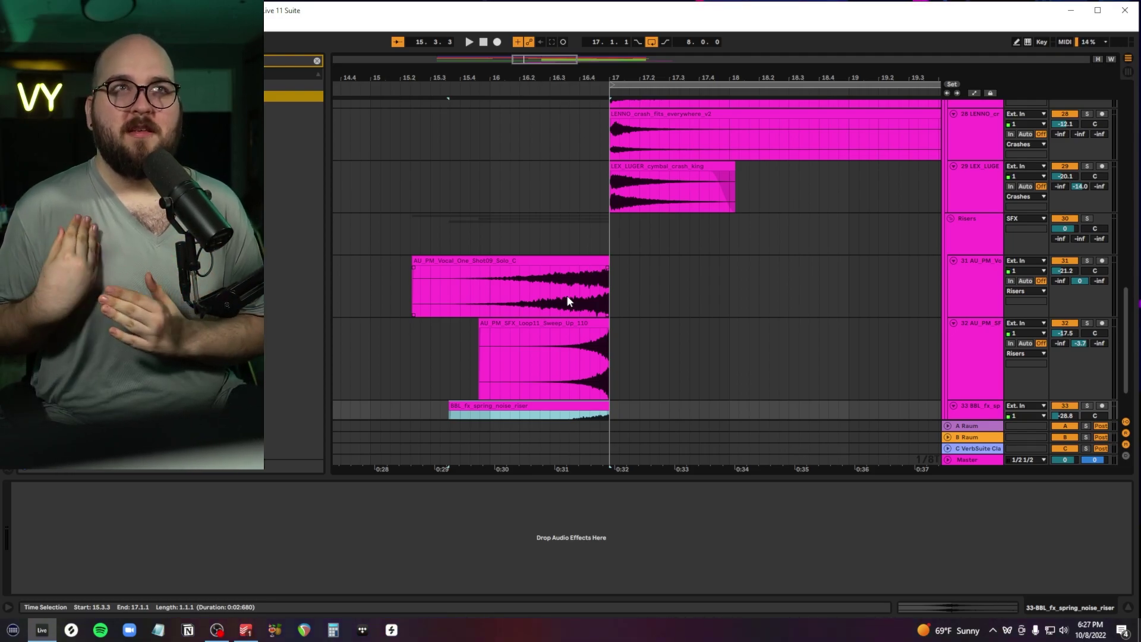
# Show the Master track's device chain and move its TDR Kotelnikov compressor window into view to review the settings.
pyautogui.press('-')
pyautogui.scroll(15, 686, 308)
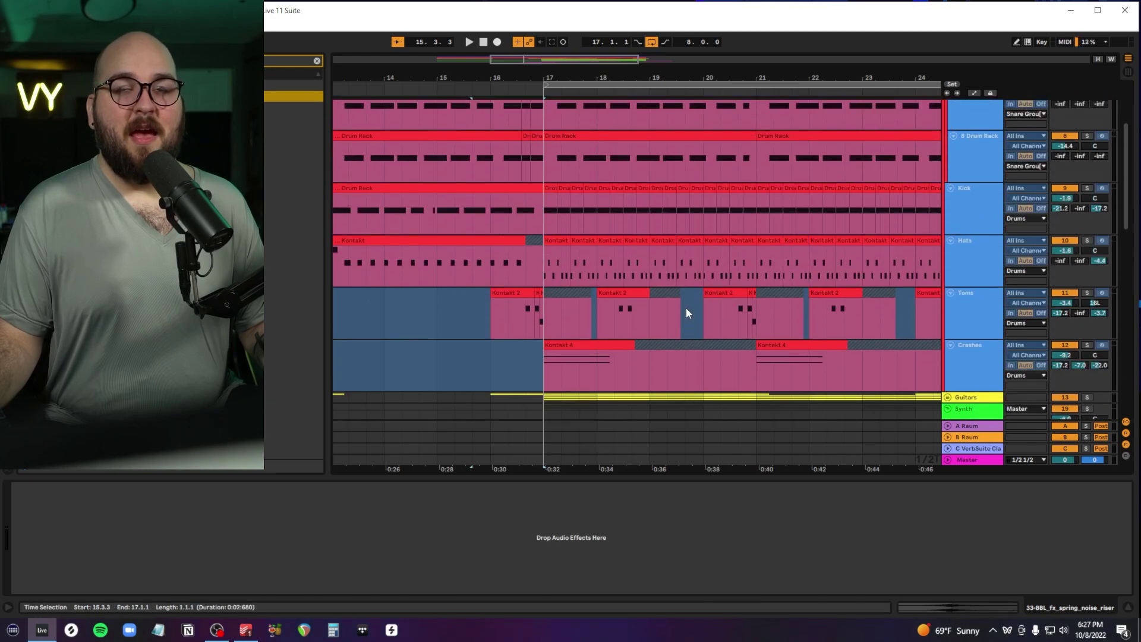
pyautogui.scroll(-15, 685, 307)
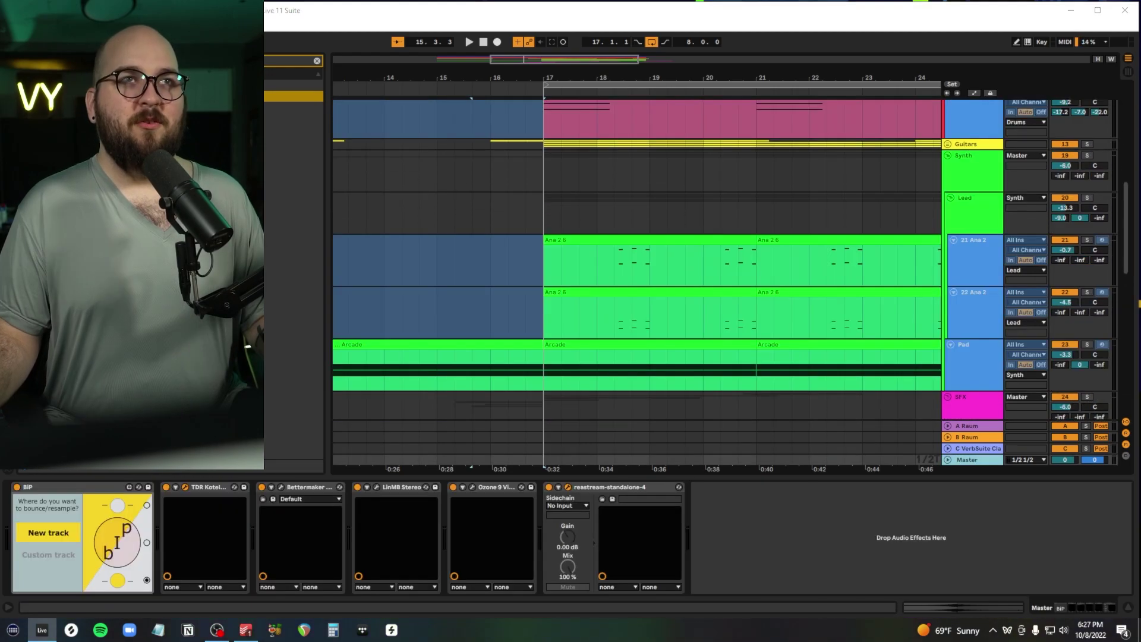
pyautogui.moveTo(419, 1); pyautogui.dragTo(632, 241)
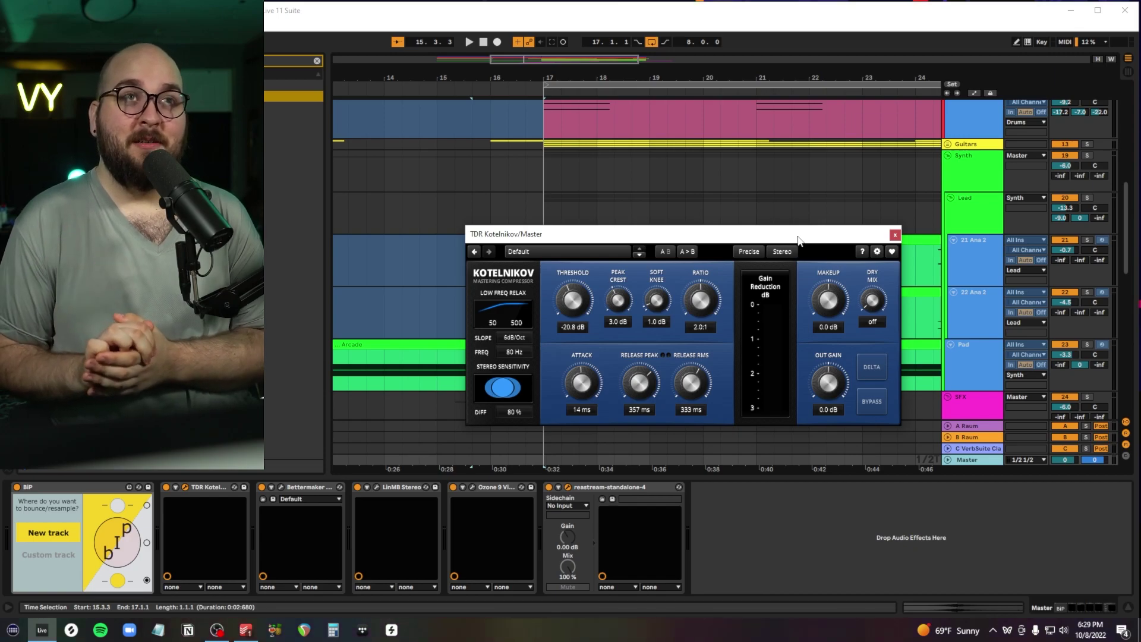
pyautogui.moveTo(617, 240); pyautogui.dragTo(630, 236)
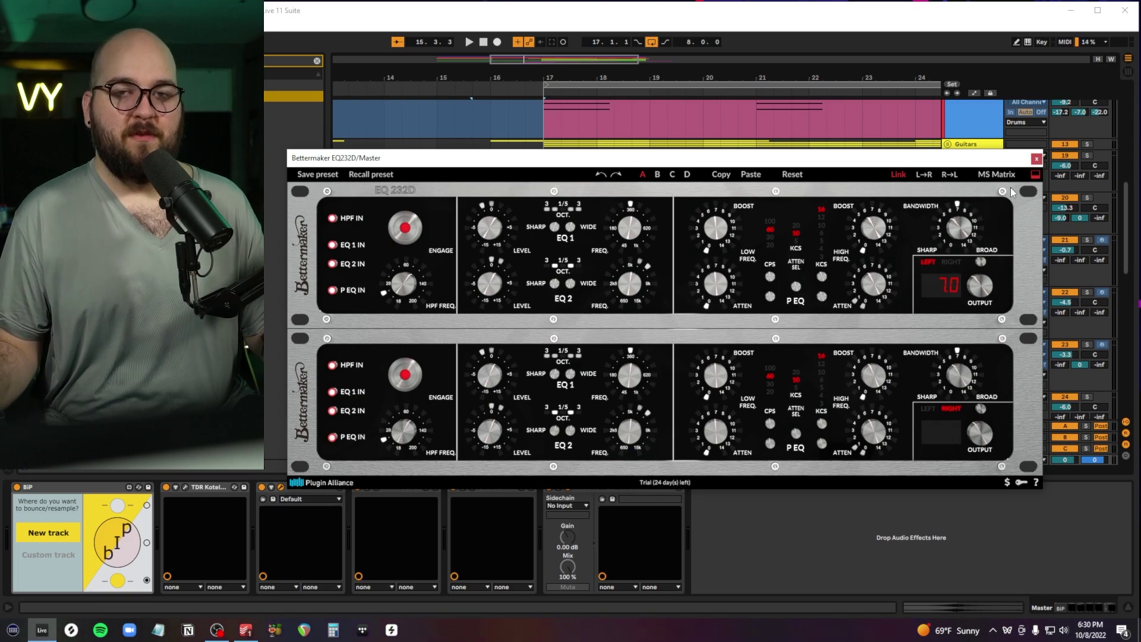
# Close the Master's Bettermaker EQ232D, then review its Ozone 9 Vintage Limiter and close that window.
pyautogui.click(1035, 161)
pyautogui.click(1036, 160)
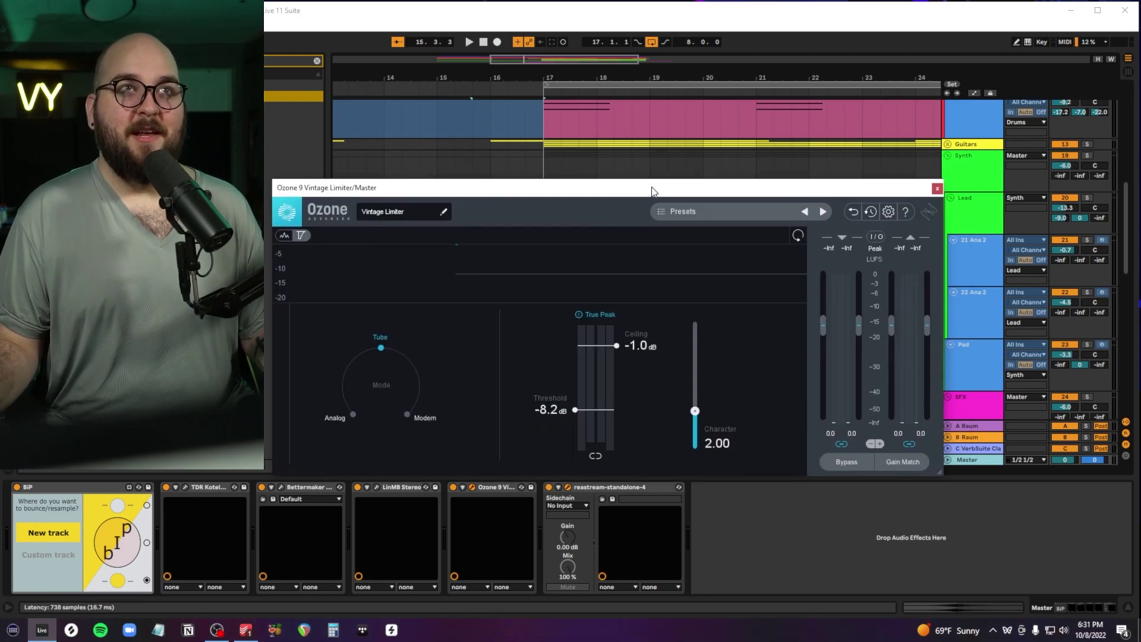
pyautogui.moveTo(649, 189); pyautogui.dragTo(690, 159)
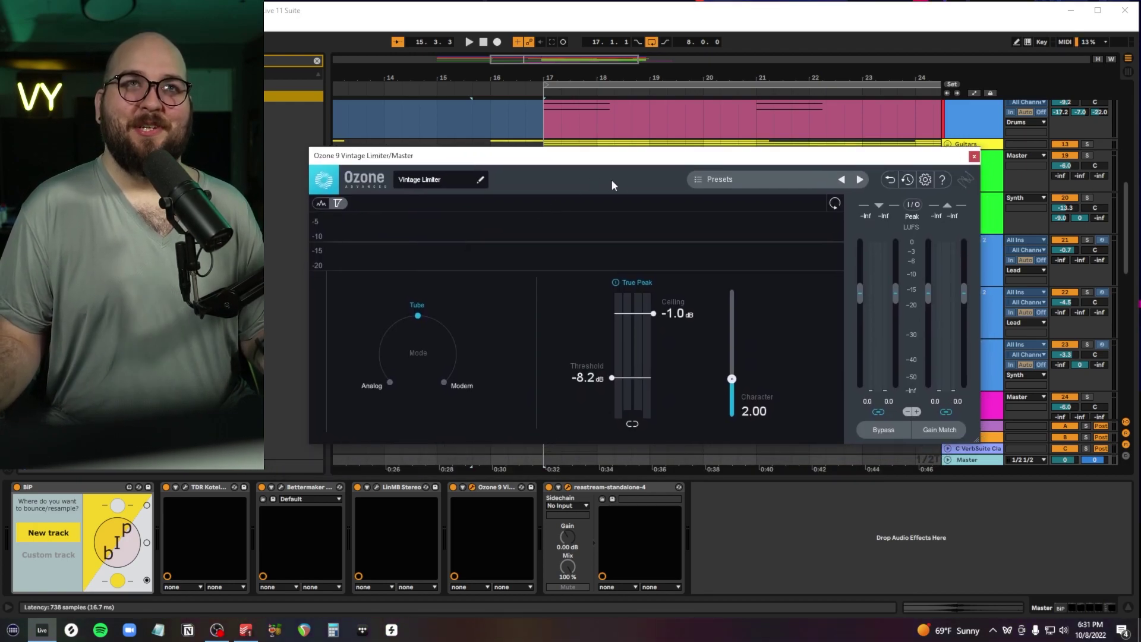
pyautogui.click(974, 157)
# Hide the device chain and return to the Synth Bass and Drums tracks around bar 9 of the arrangement.
pyautogui.click(1128, 608)
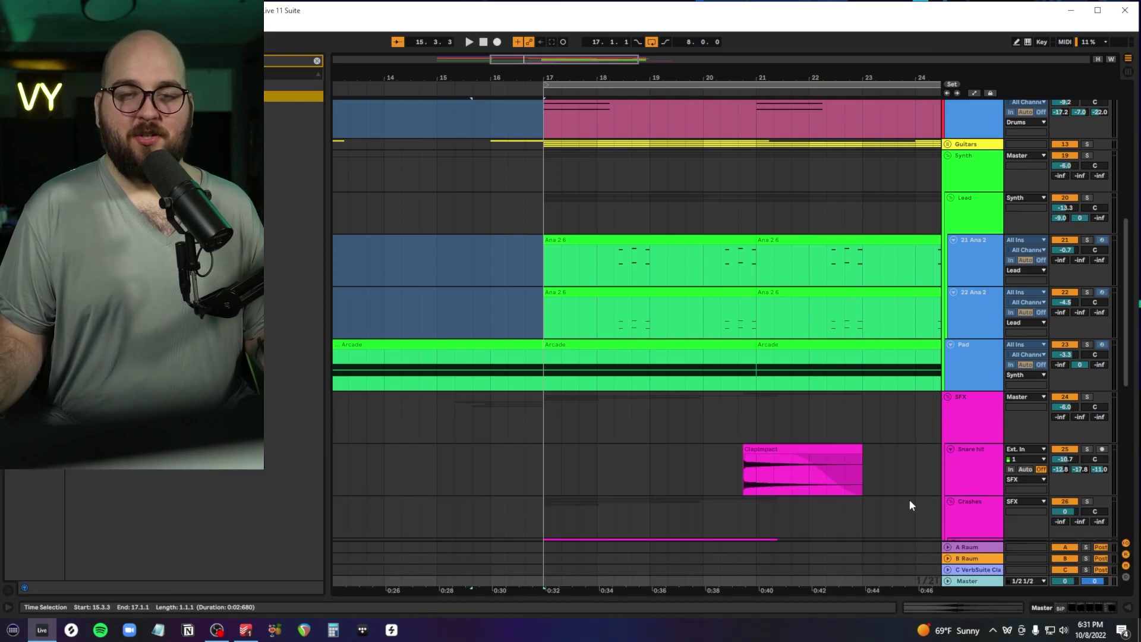
pyautogui.scroll(8, 846, 471)
pyautogui.scroll(3, 708, 263)
pyautogui.hscroll(-4, 708, 263)
pyautogui.hscroll(-4, 707, 263)
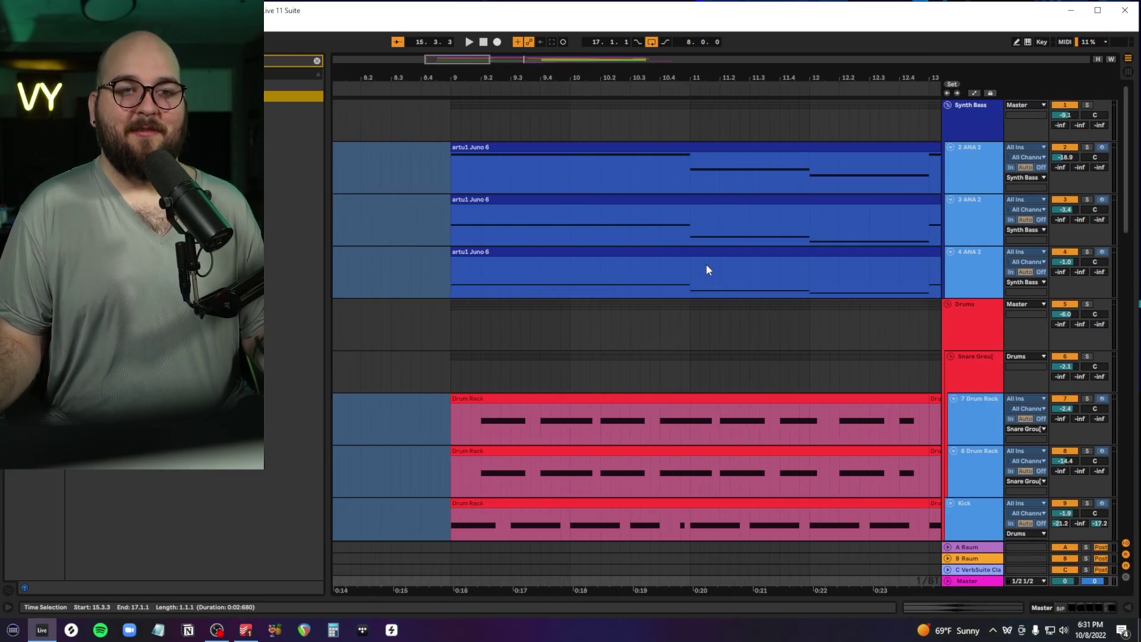